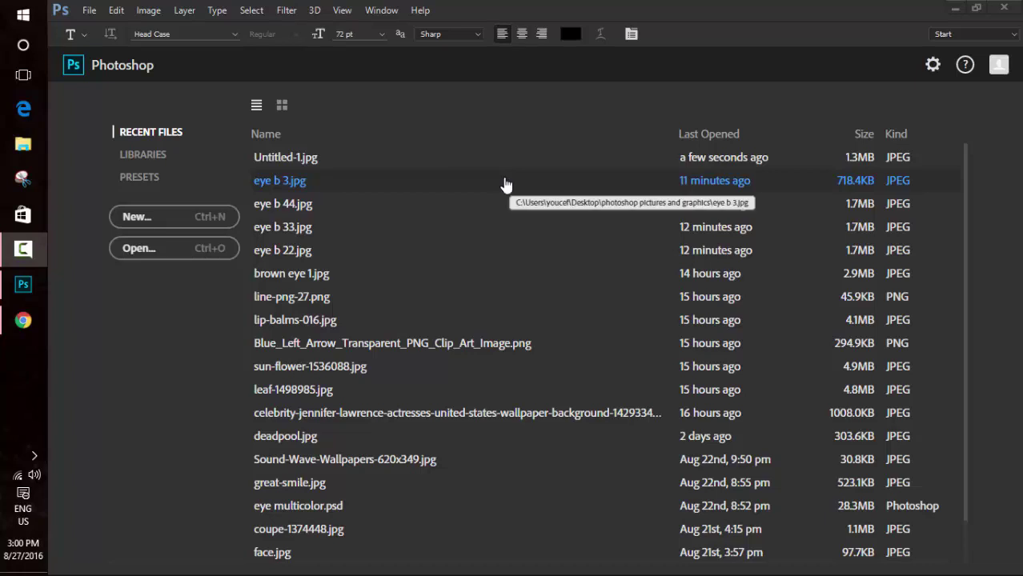
Open 'eye b 3.jpg' from the photoshop pictures and graphics folder
click(190, 250)
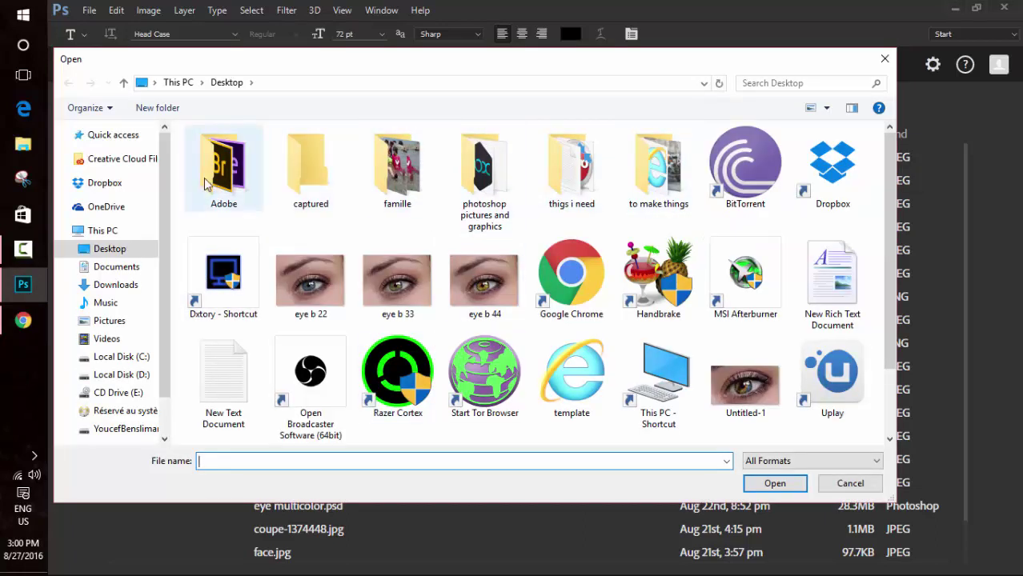
double_click(484, 172)
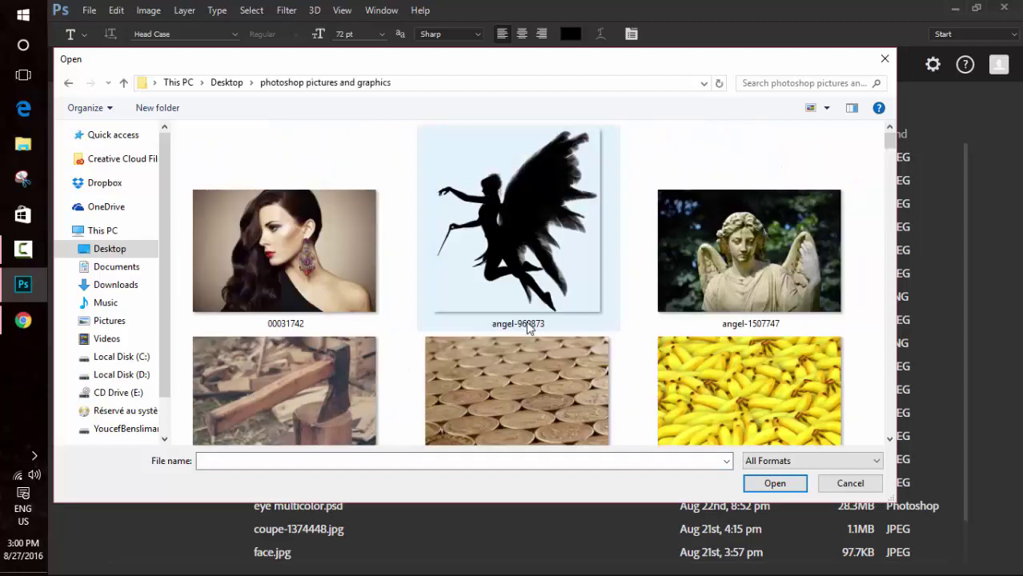
scroll(526, 321, down, 5)
scroll(526, 321, down, 5)
scroll(526, 321, down, 5)
scroll(526, 321, down, 5)
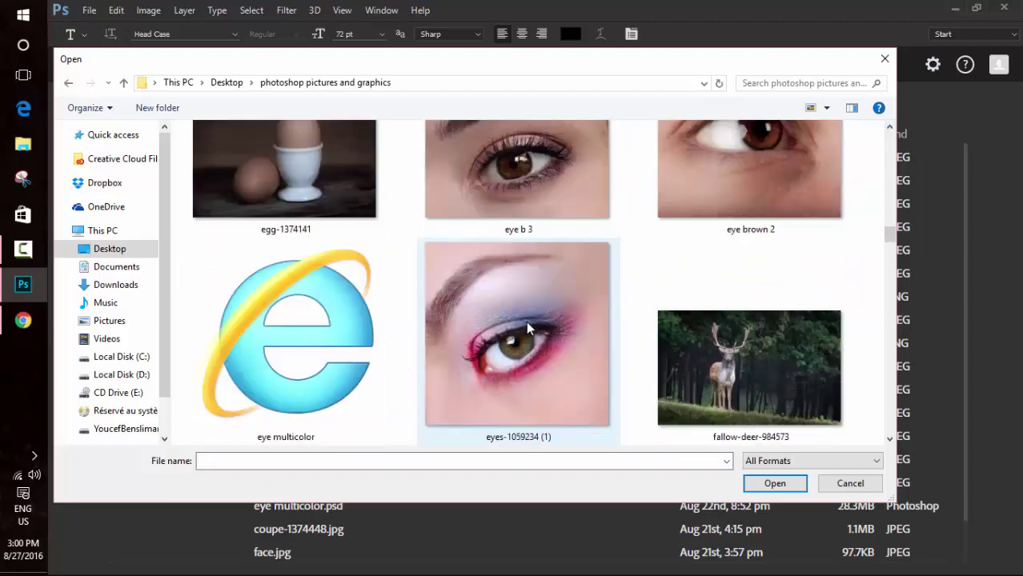
scroll(526, 321, down, 3)
scroll(526, 321, down, 2)
scroll(526, 324, down, 5)
scroll(526, 324, down, 2)
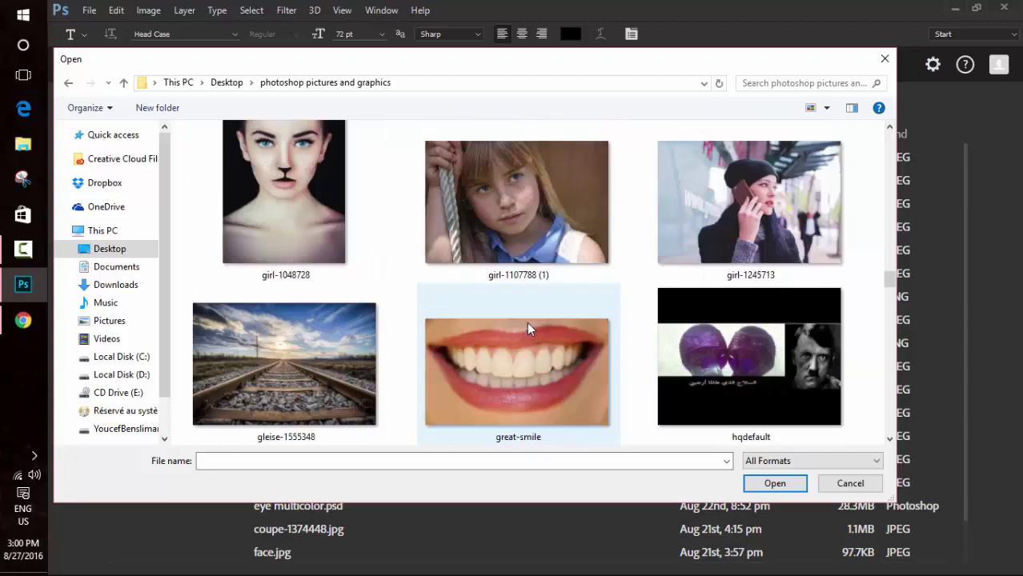
scroll(526, 325, down, 5)
scroll(528, 328, down, 5)
scroll(528, 328, down, 5)
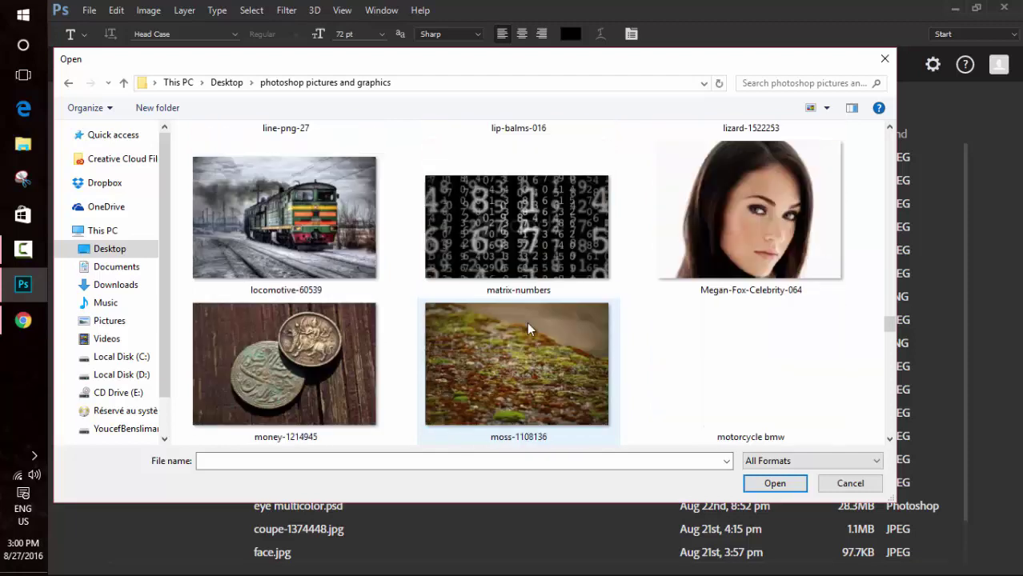
scroll(527, 328, down, 3)
scroll(527, 329, down, 3)
scroll(526, 324, down, 5)
scroll(527, 324, down, 2)
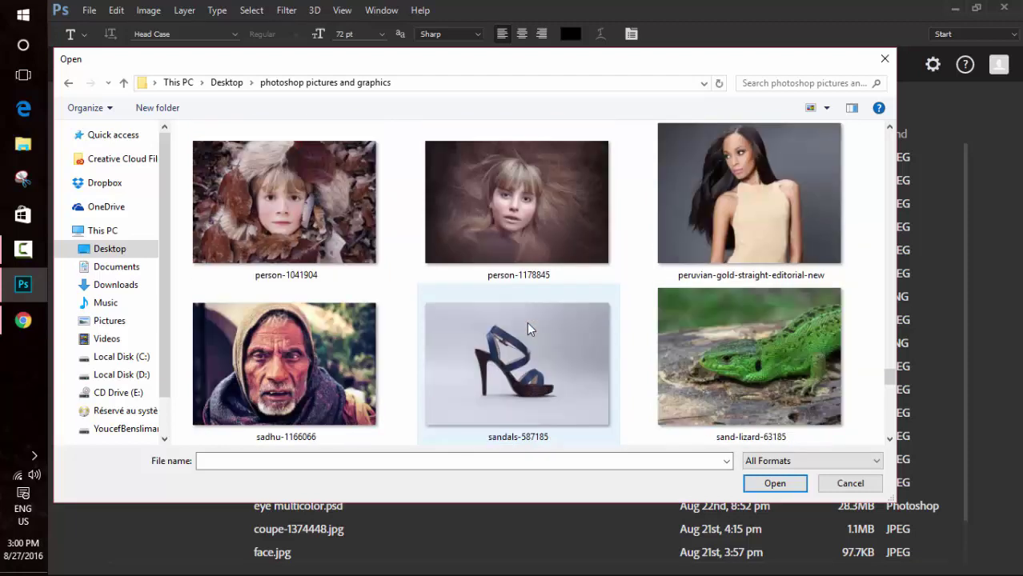
scroll(527, 324, down, 3)
scroll(526, 324, up, 1)
scroll(527, 328, up, 5)
scroll(527, 328, up, 2)
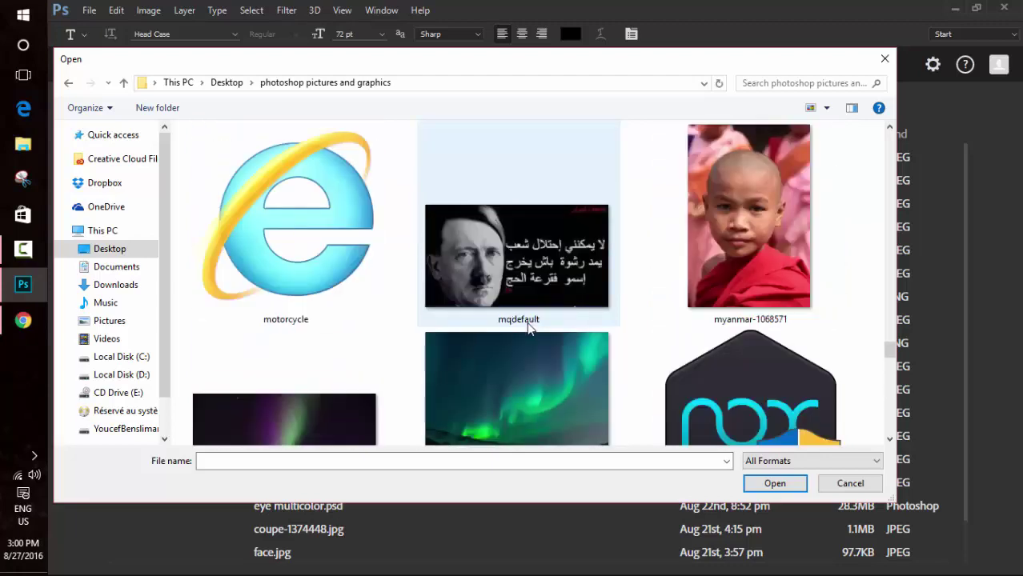
scroll(527, 328, up, 3)
scroll(526, 328, up, 5)
scroll(526, 322, up, 3)
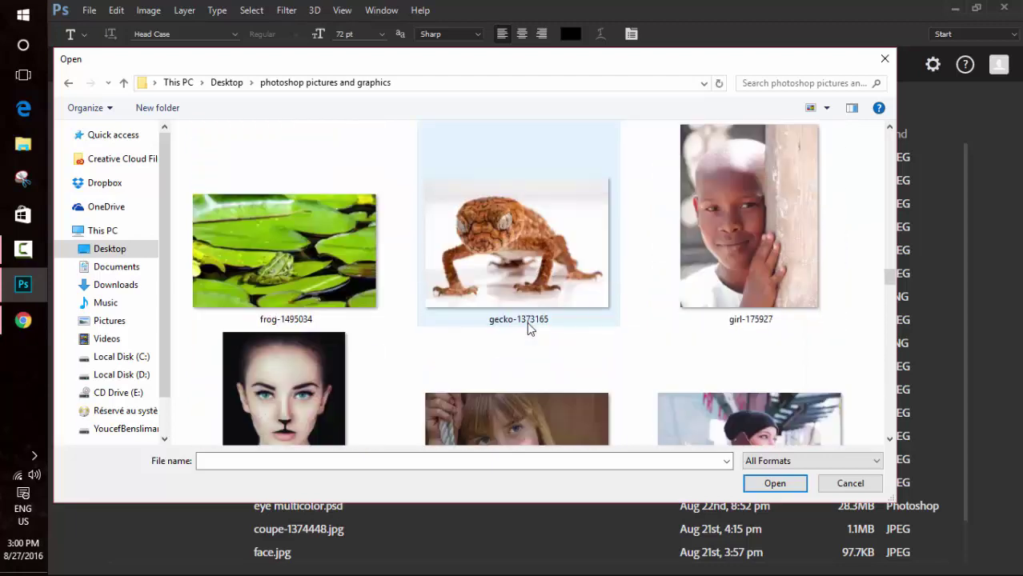
scroll(526, 322, up, 3)
scroll(528, 320, up, 1)
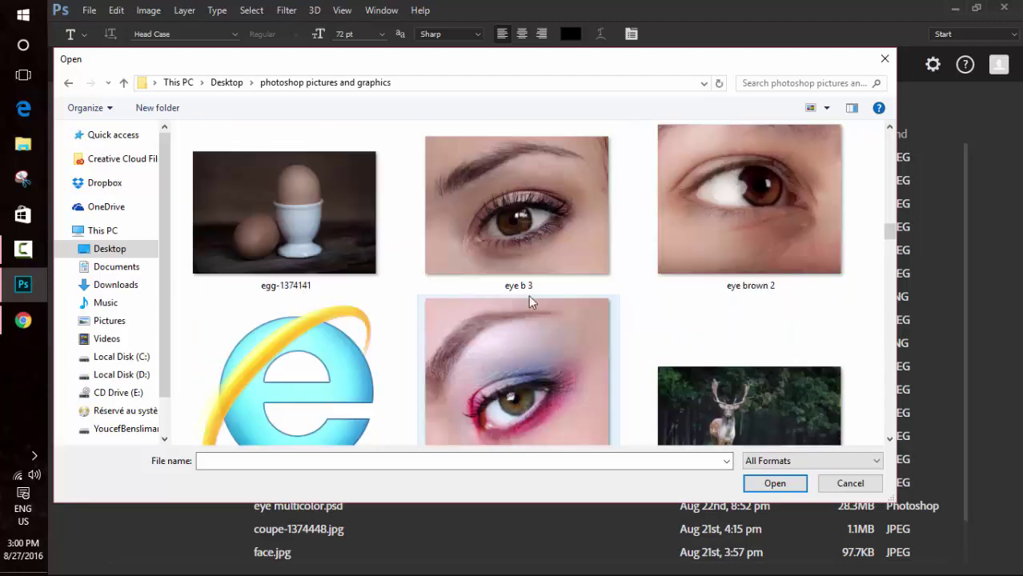
double_click(540, 216)
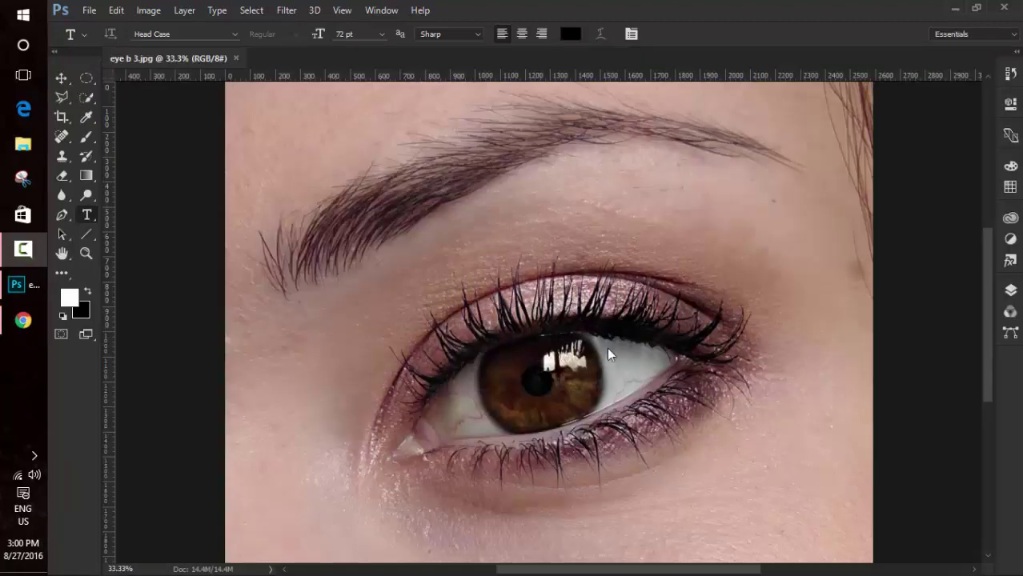
Add a blank Layer 1 and a Curves 1 adjustment with the curve raised to brighten the photo
click(1011, 291)
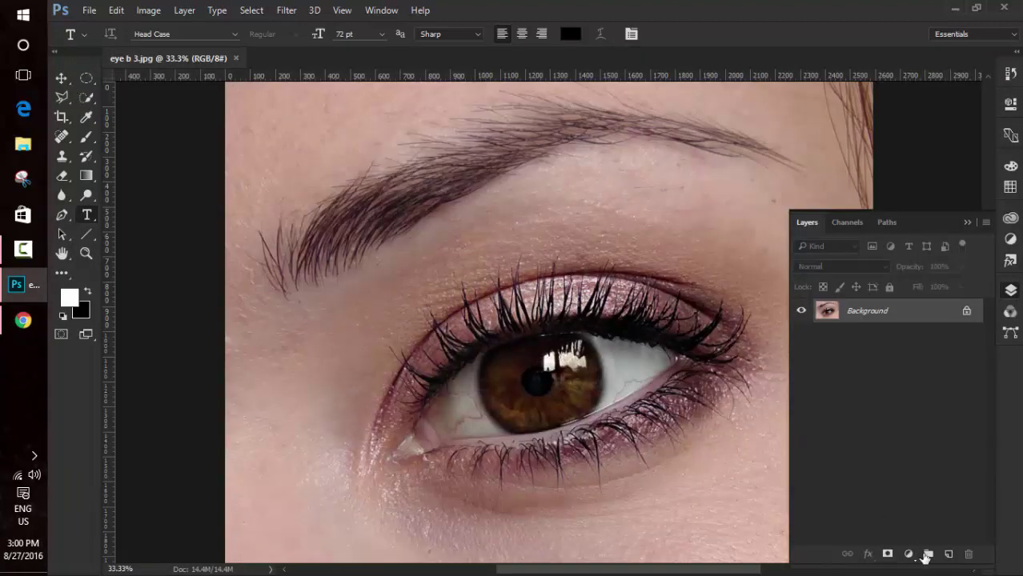
click(948, 554)
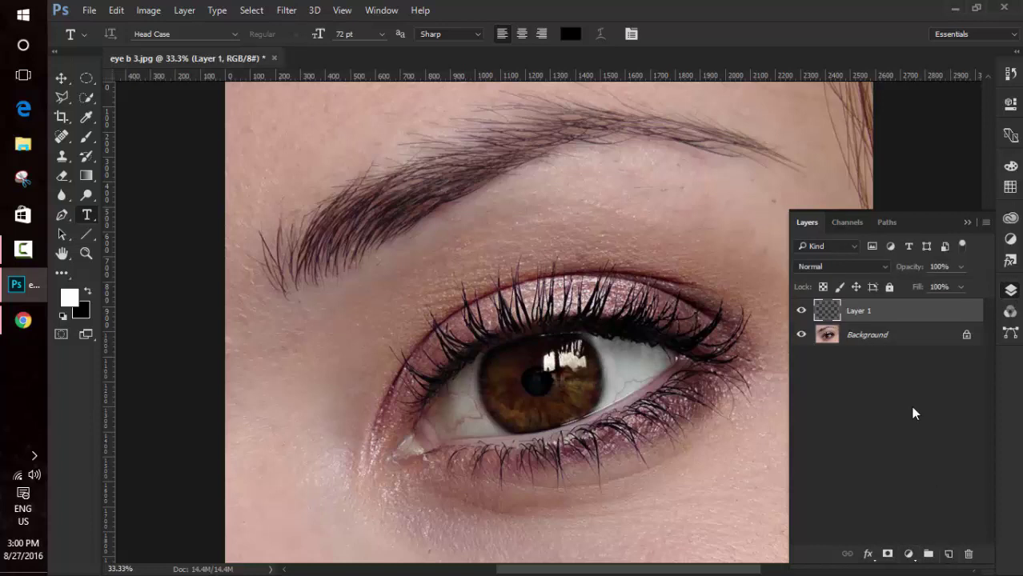
click(907, 554)
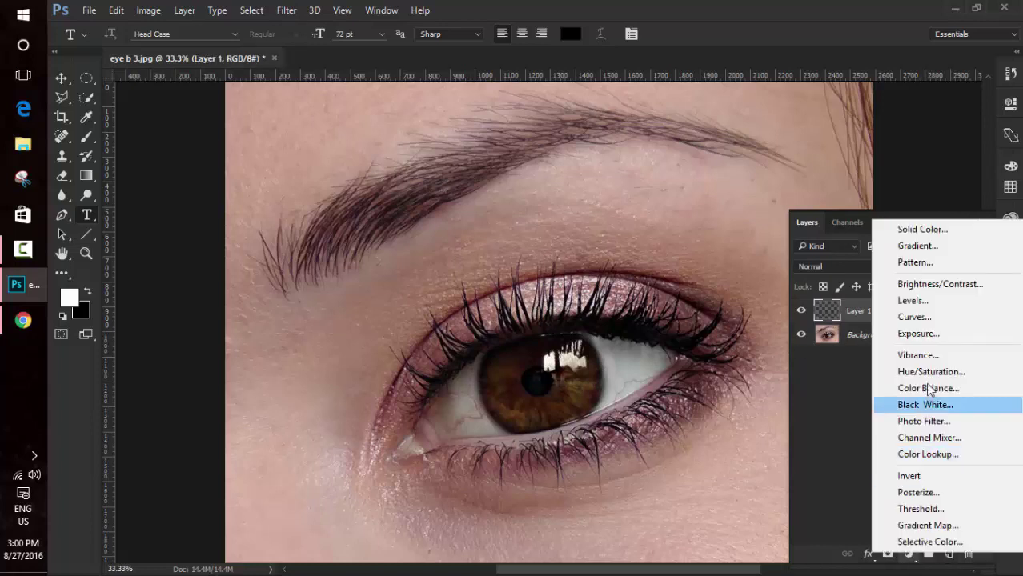
click(925, 328)
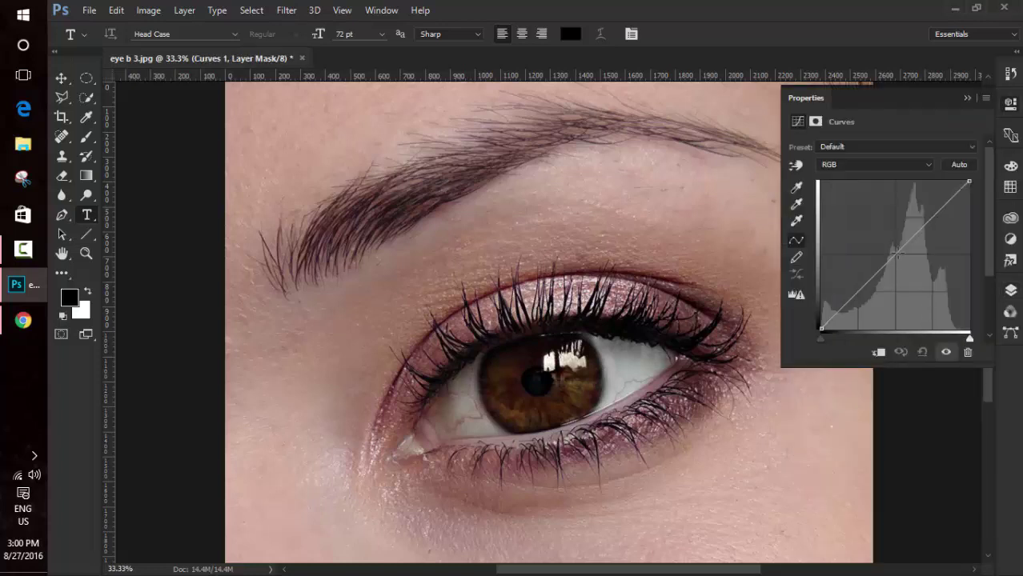
drag(877, 272, 877, 220)
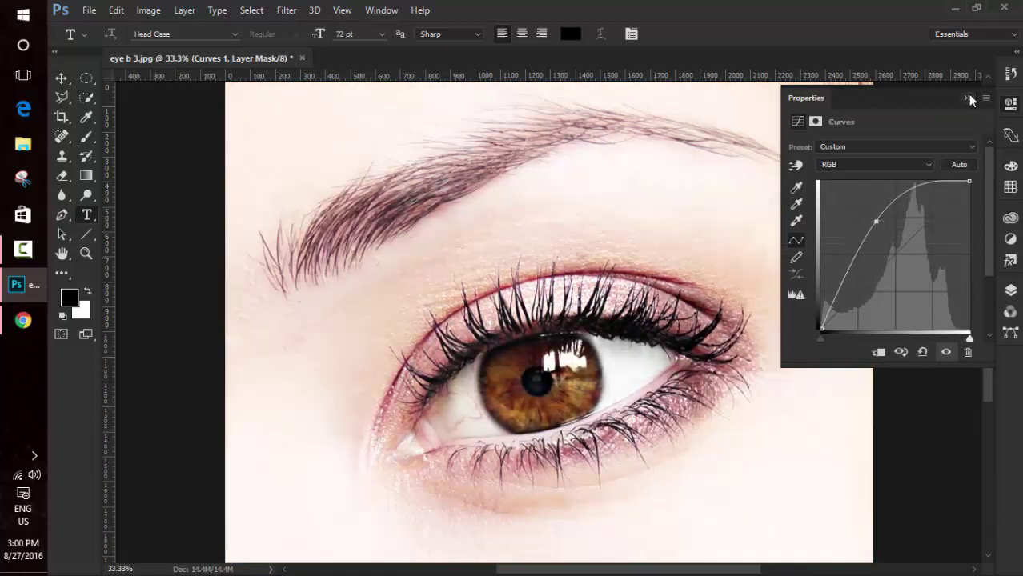
click(968, 98)
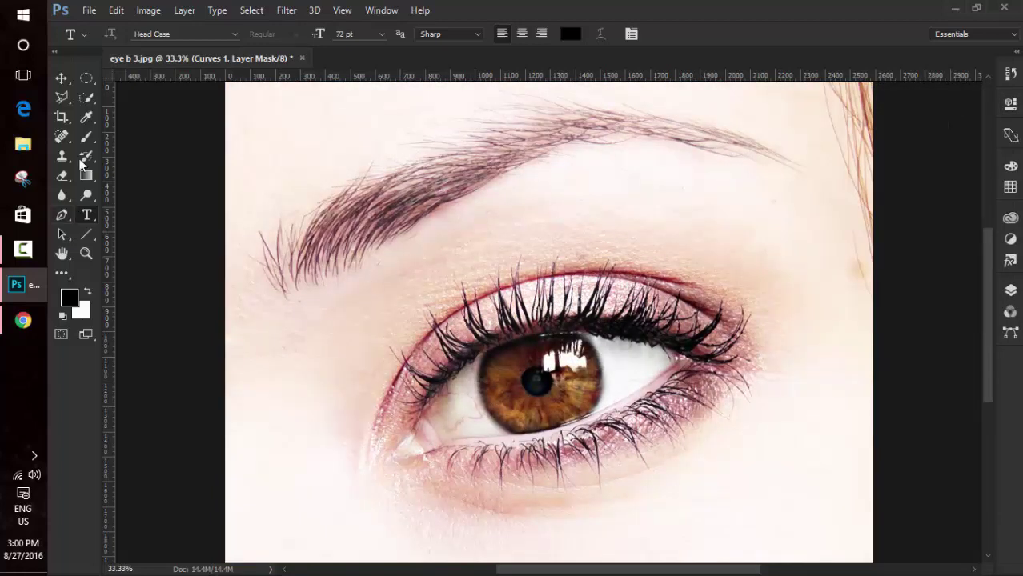
Draw an elliptical selection around the iris and fill the Curves 1 mask inside it
click(88, 73)
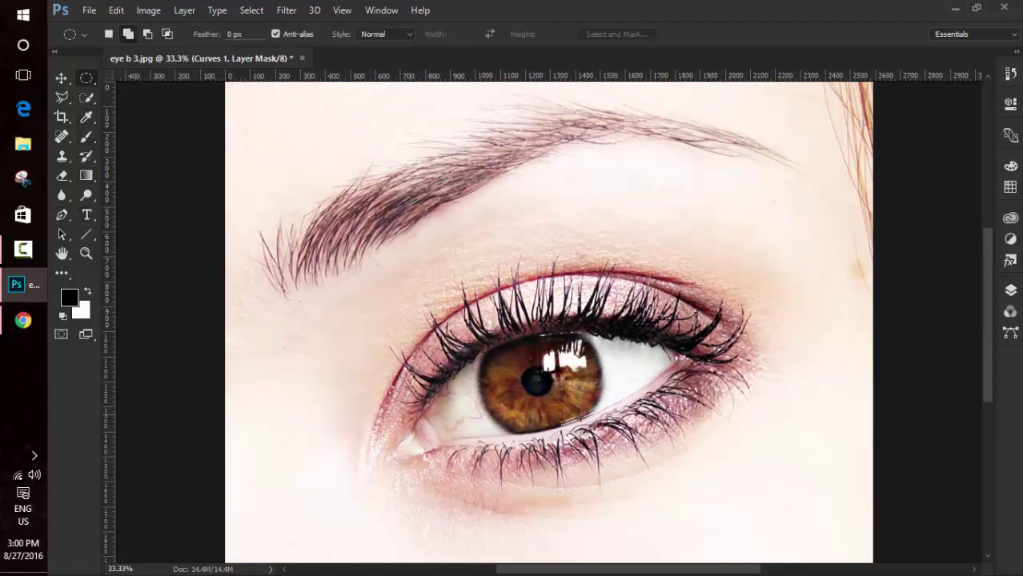
drag(580, 415, 616, 416)
mouse_move(432, 271)
mouse_down()
mouse_move(640, 458)
mouse_move(713, 547)
mouse_move(700, 484)
mouse_move(696, 518)
mouse_move(736, 535)
mouse_up()
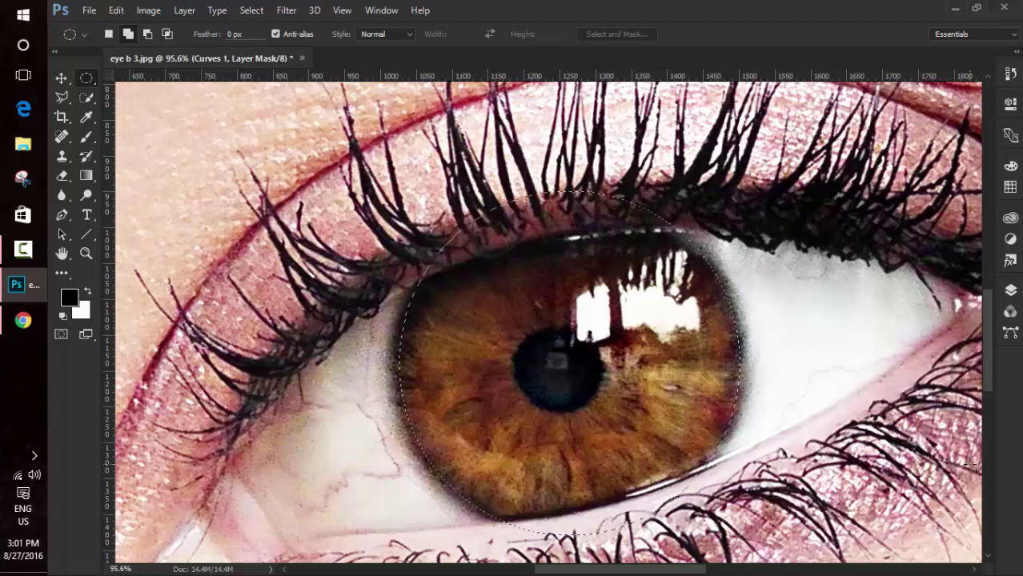
key(ctrl+0)
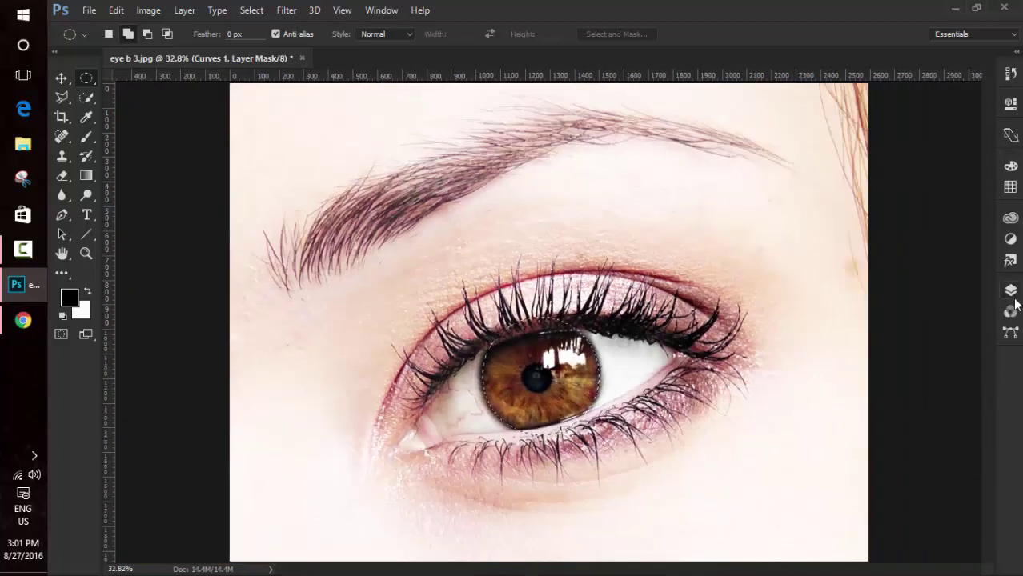
click(1010, 290)
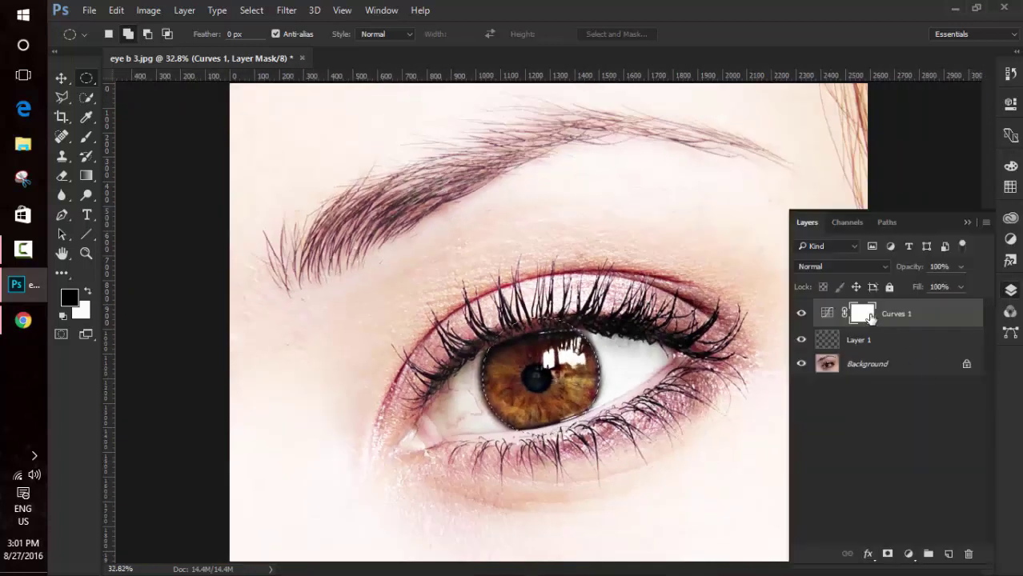
key(alt+BackSpace)
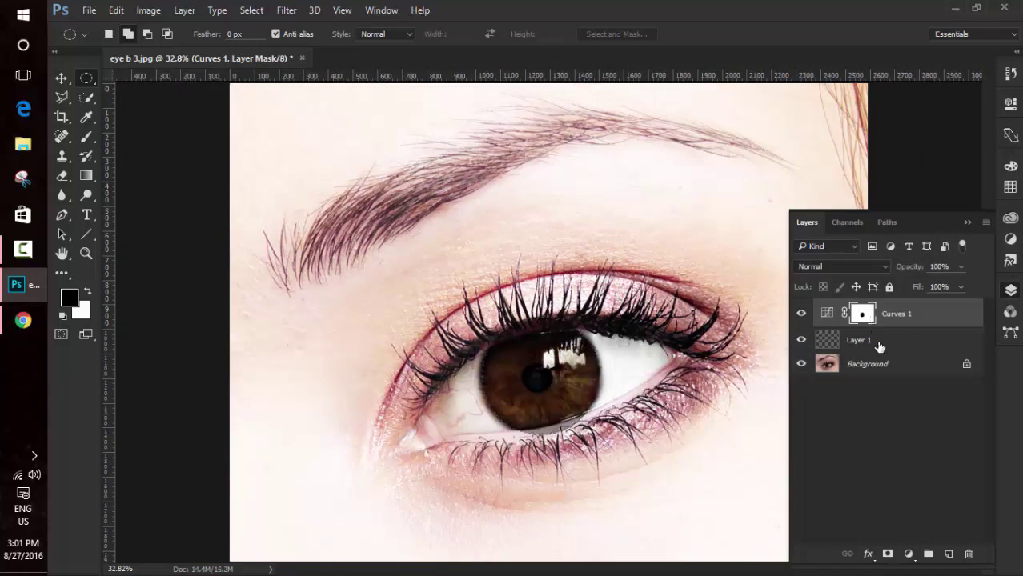
Delete the empty Layer 1 and invert the Curves 1 mask so only the iris brightens
click(876, 346)
drag(922, 345, 968, 554)
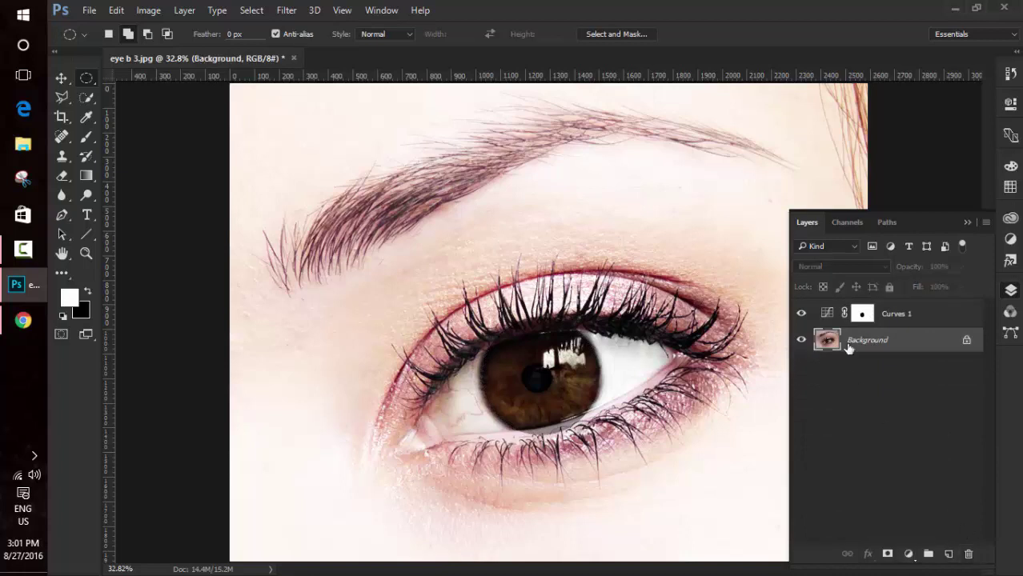
click(865, 313)
key(ctrl+i)
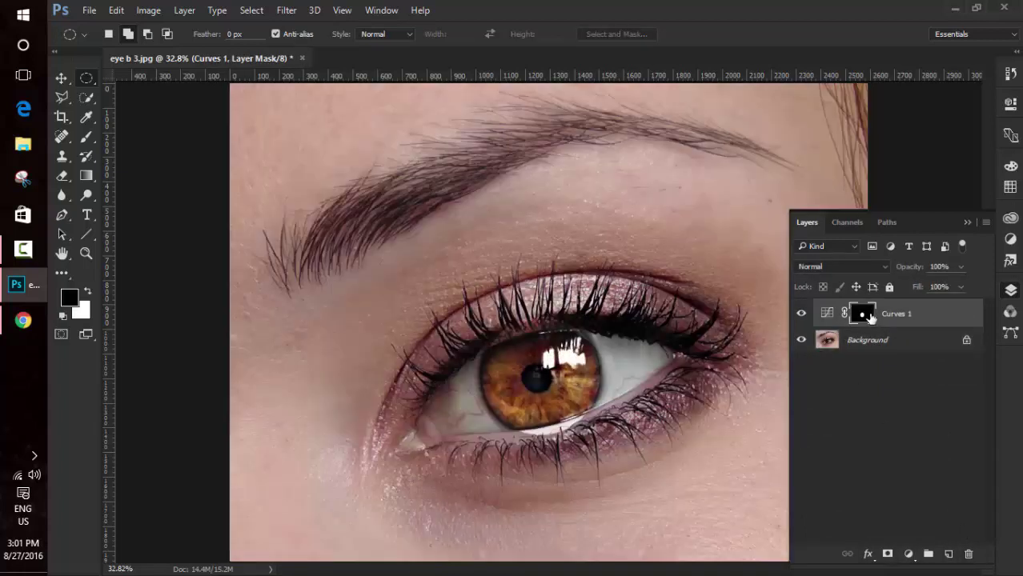
click(966, 224)
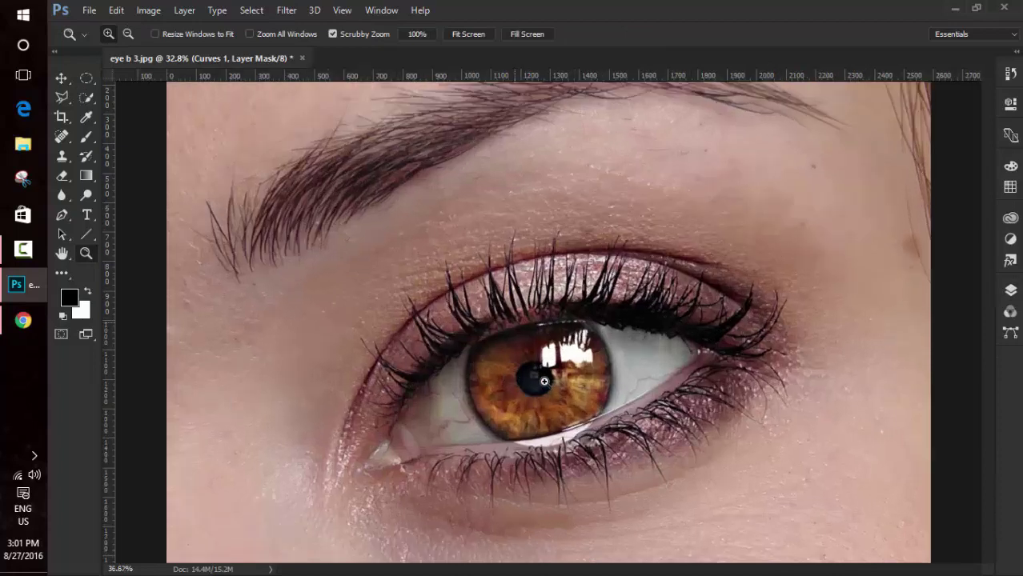
mouse_move(512, 381)
mouse_down()
mouse_move(609, 380)
mouse_move(600, 360)
mouse_up()
click(61, 79)
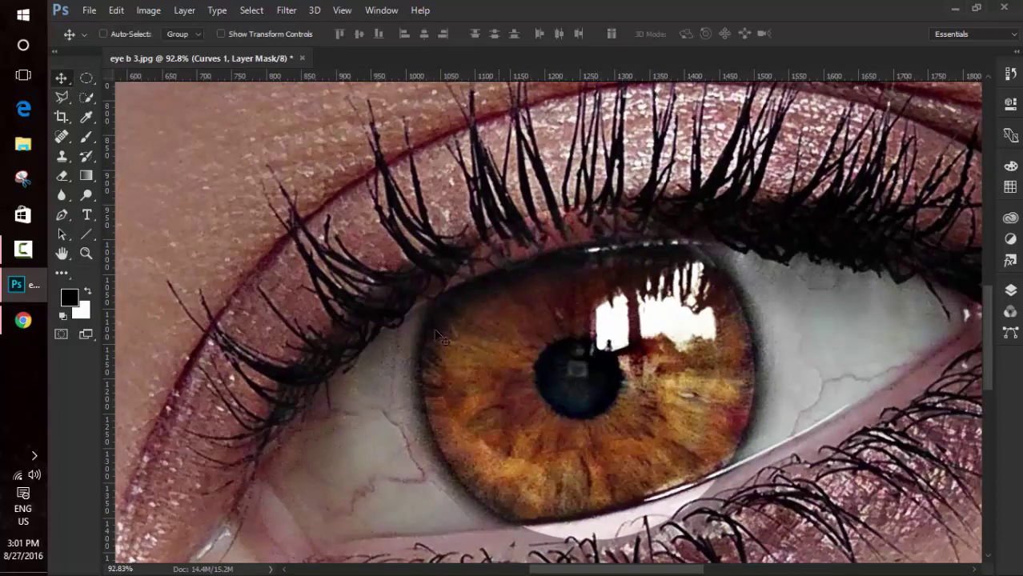
Soften the Curves 1 mask with a 7-pixel Gaussian Blur
click(282, 10)
mouse_move(298, 204)
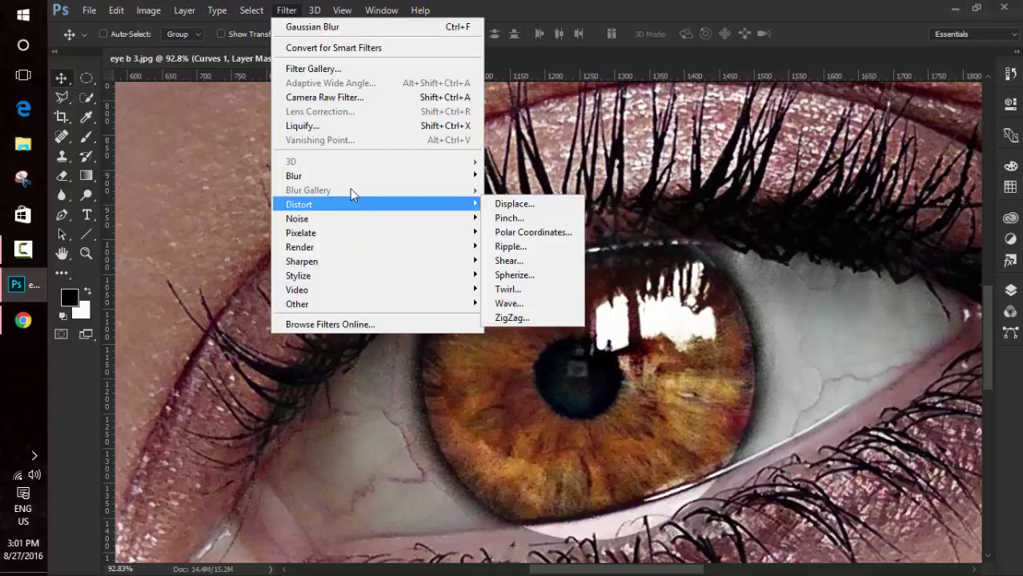
click(524, 232)
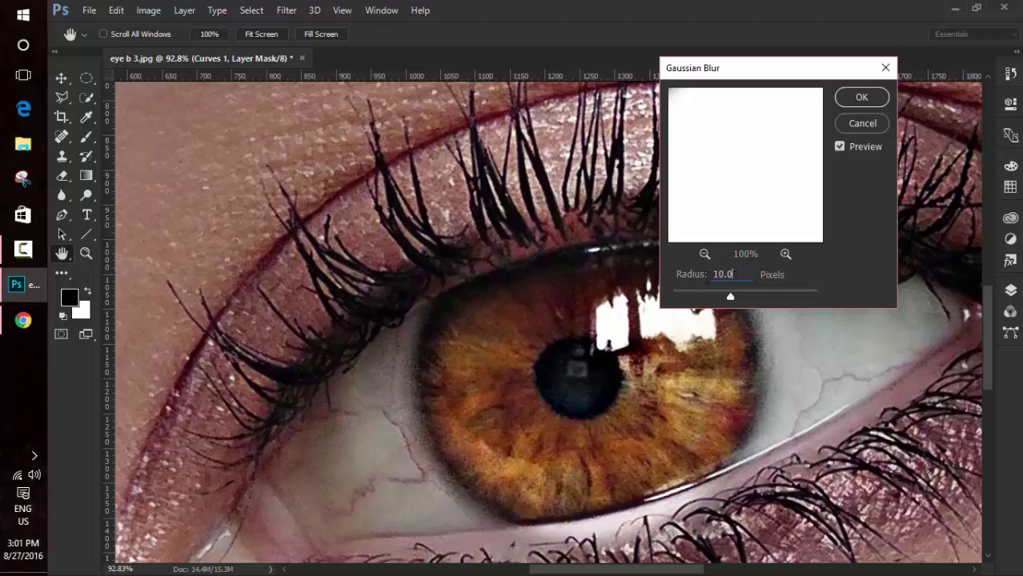
text(7)
click(865, 97)
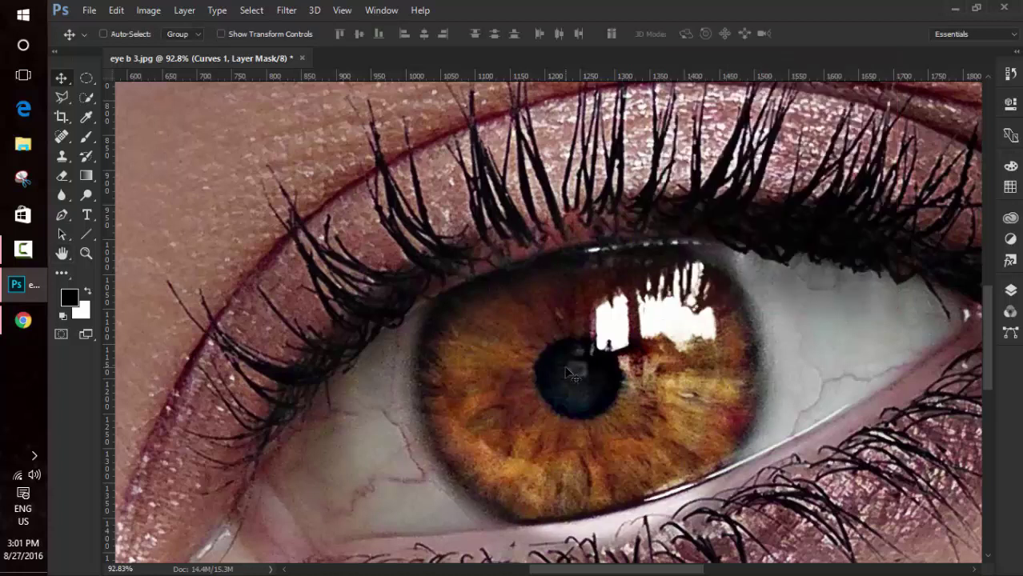
Nudge the Curves 1 mask into place over the iris
drag(565, 369, 570, 357)
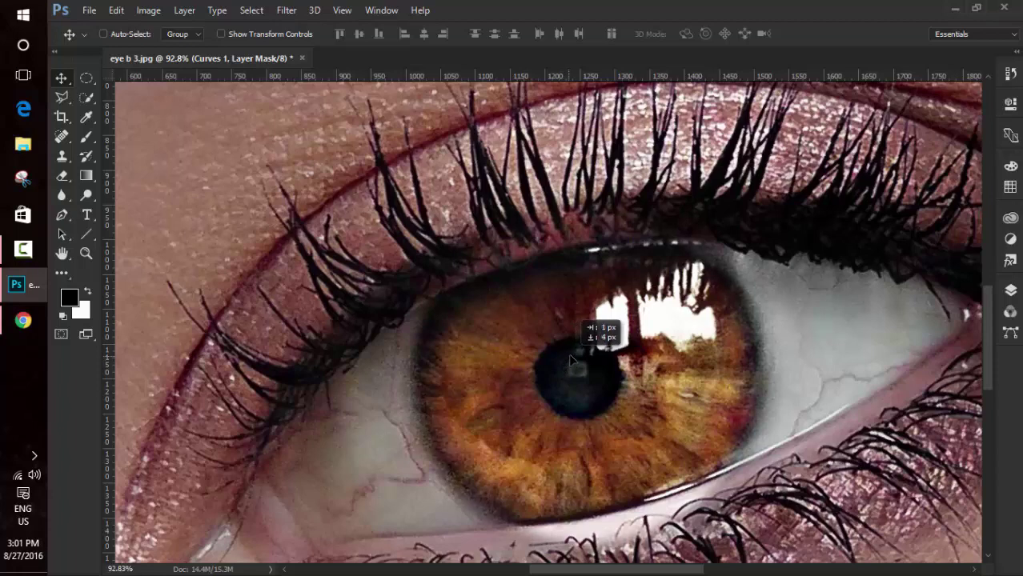
drag(569, 358, 571, 357)
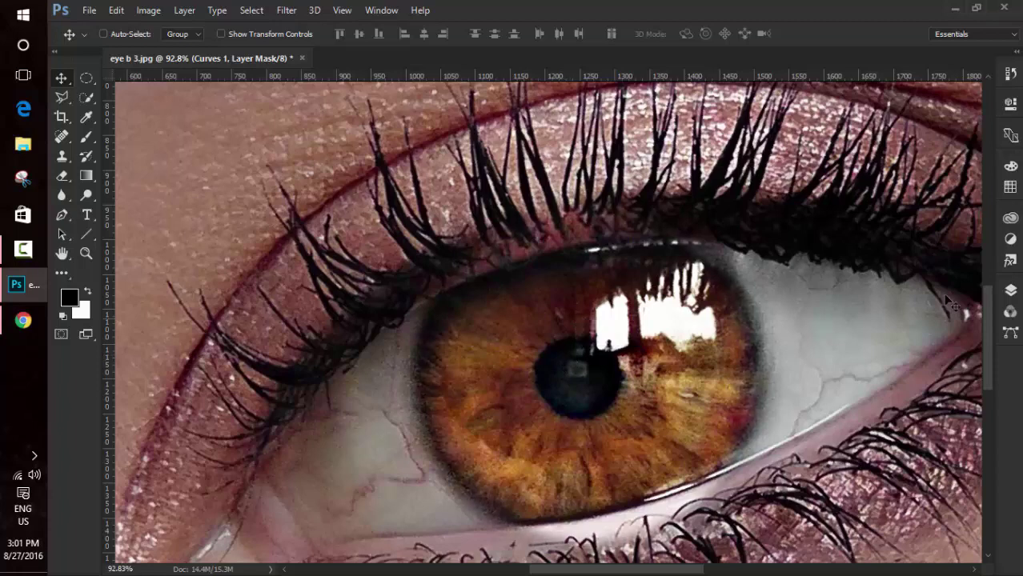
click(1011, 291)
click(1011, 291)
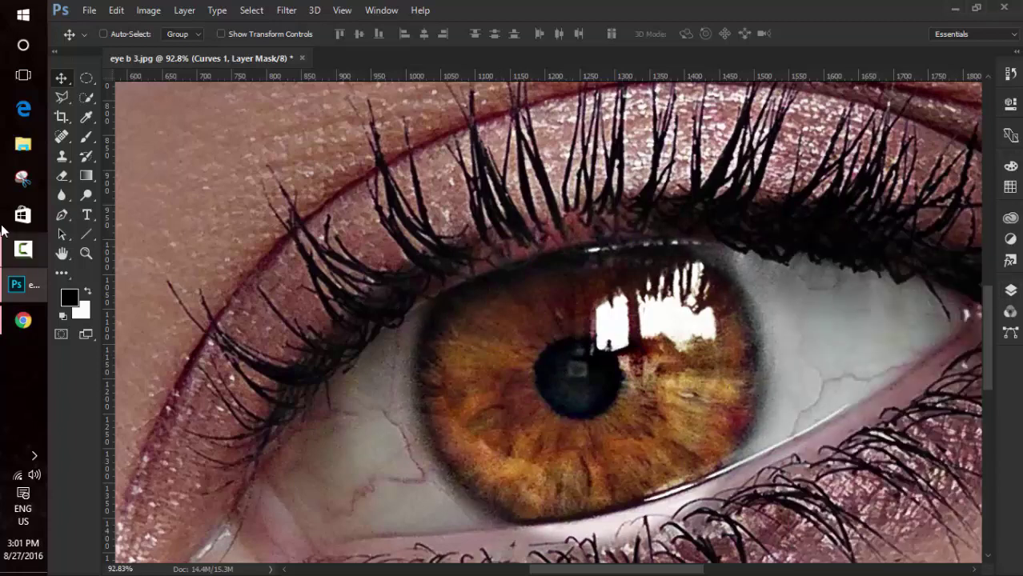
key(b)
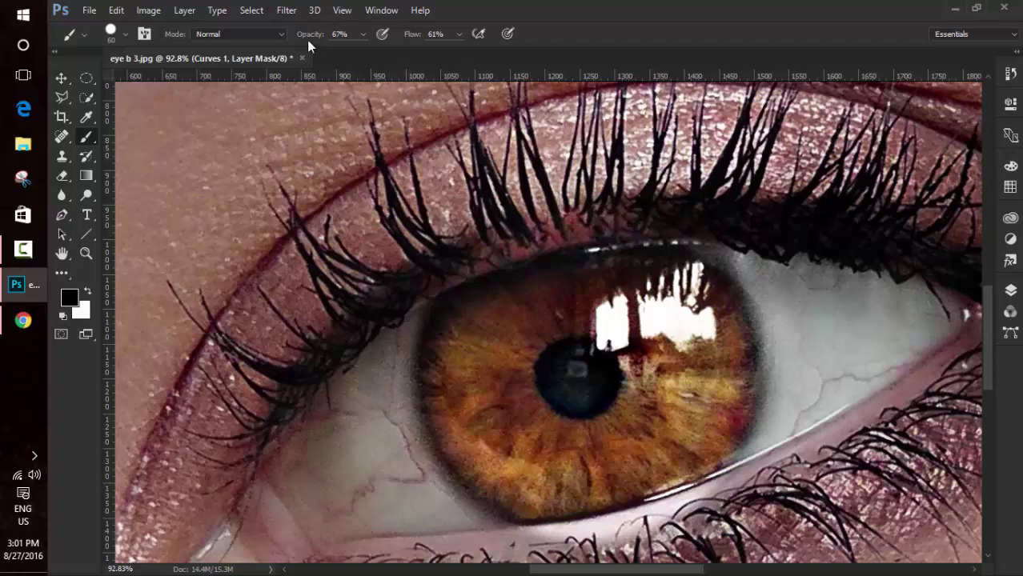
Set the brush to 100% opacity, 100% flow and 0 hardness
drag(308, 36, 509, 38)
drag(413, 34, 526, 46)
right_click(395, 184)
double_click(552, 234)
text(00)
key(Return)
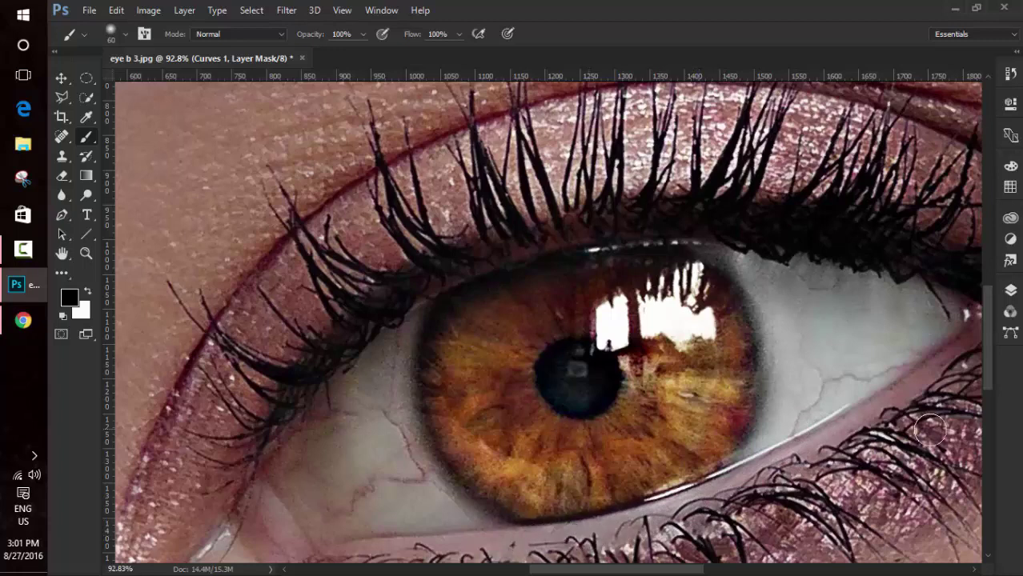
scroll(928, 431, down, 2)
scroll(880, 384, down, 2)
scroll(846, 339, down, 2)
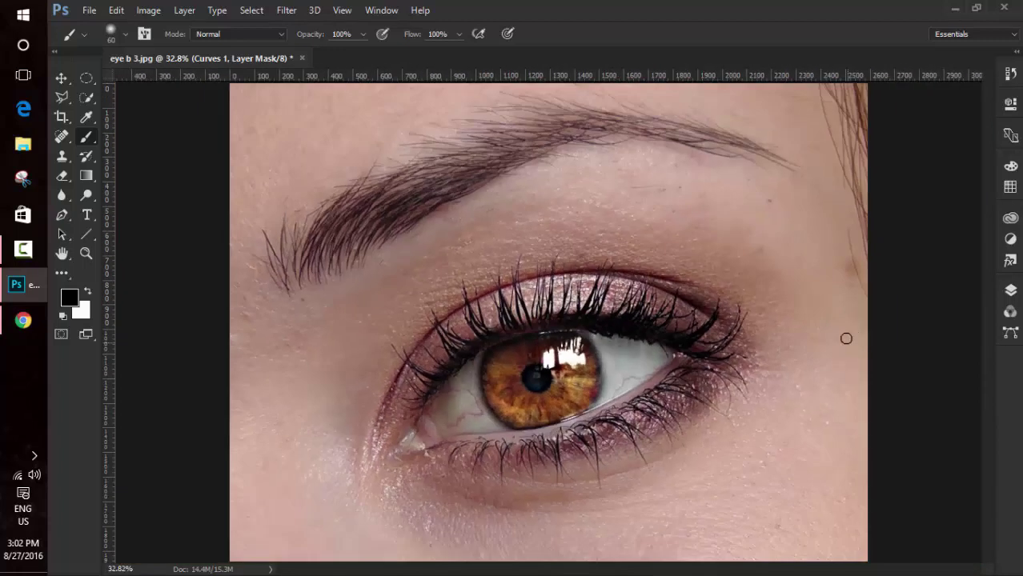
Group Curves 1 into Group 1 and copy its iris mask onto the group
click(1010, 289)
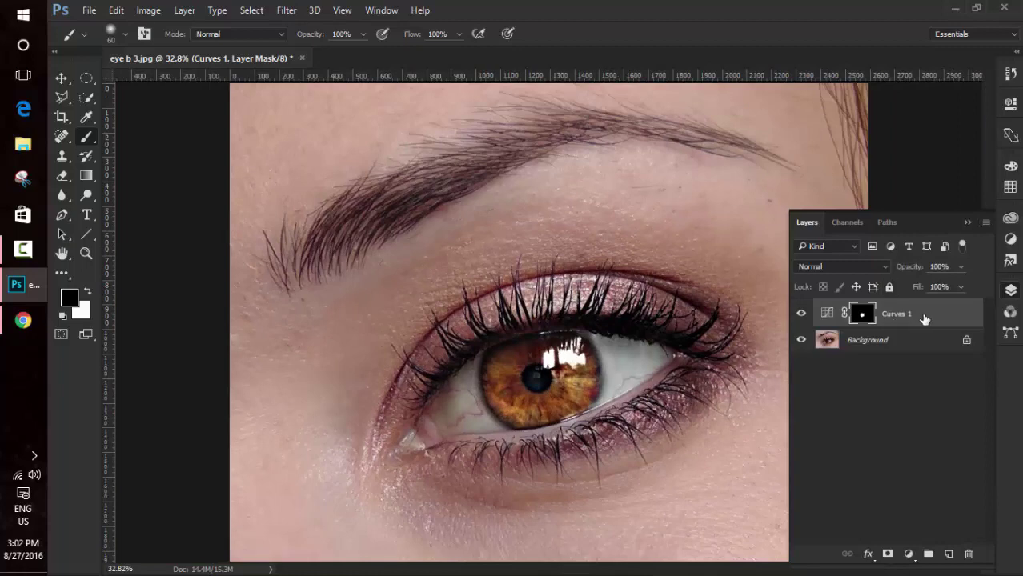
key(x)
click(928, 554)
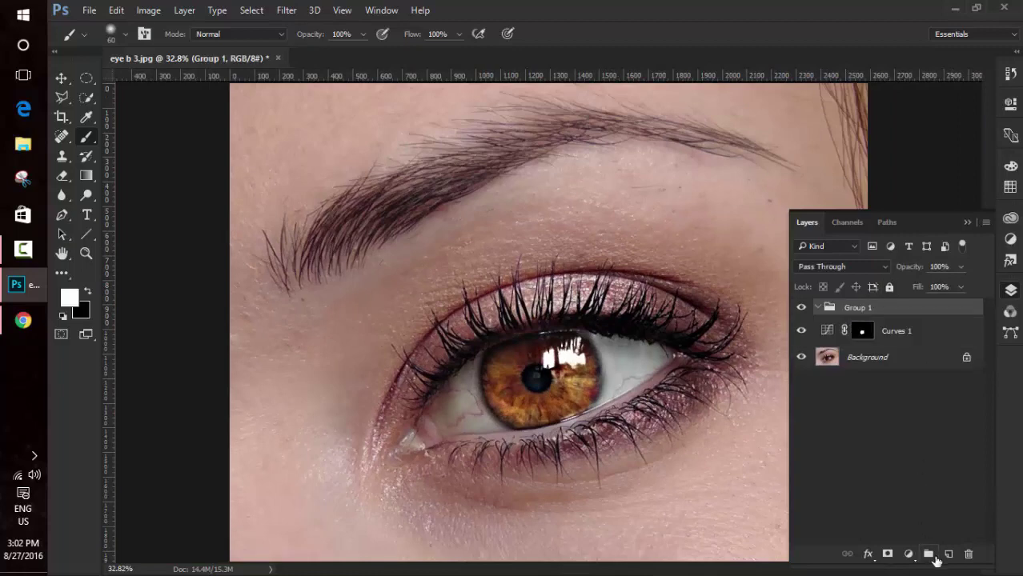
click(905, 339)
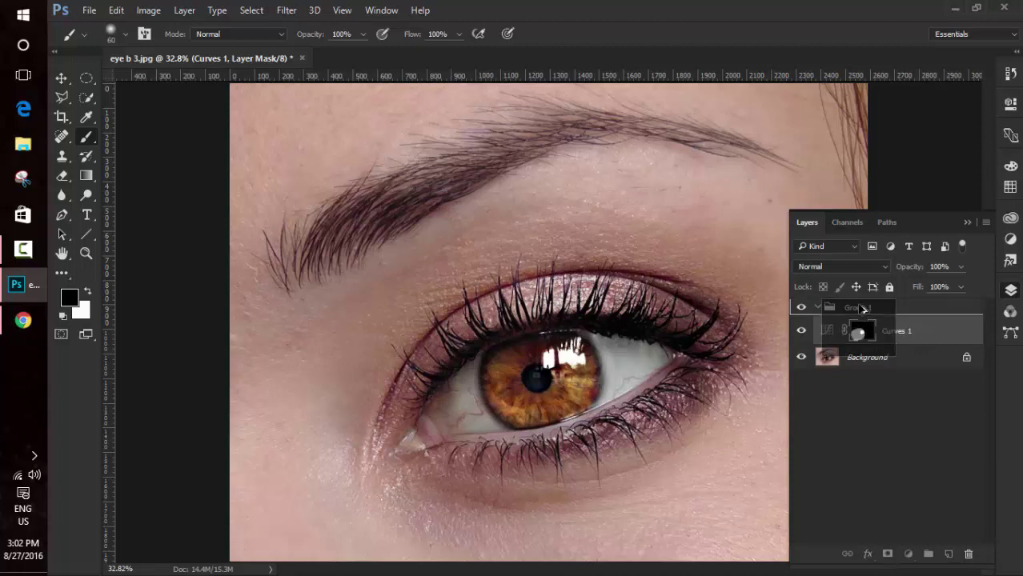
drag(861, 336, 859, 310)
Test-invert the Curves 1 mask, check Group 1's mask, then restore the iris-only mask
click(918, 341)
click(863, 340)
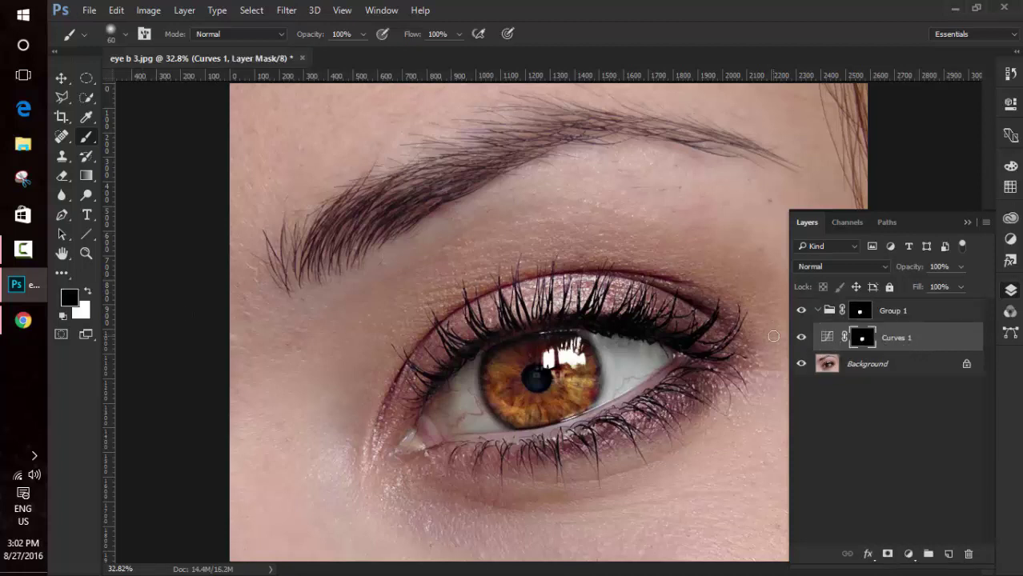
key(ctrl+i)
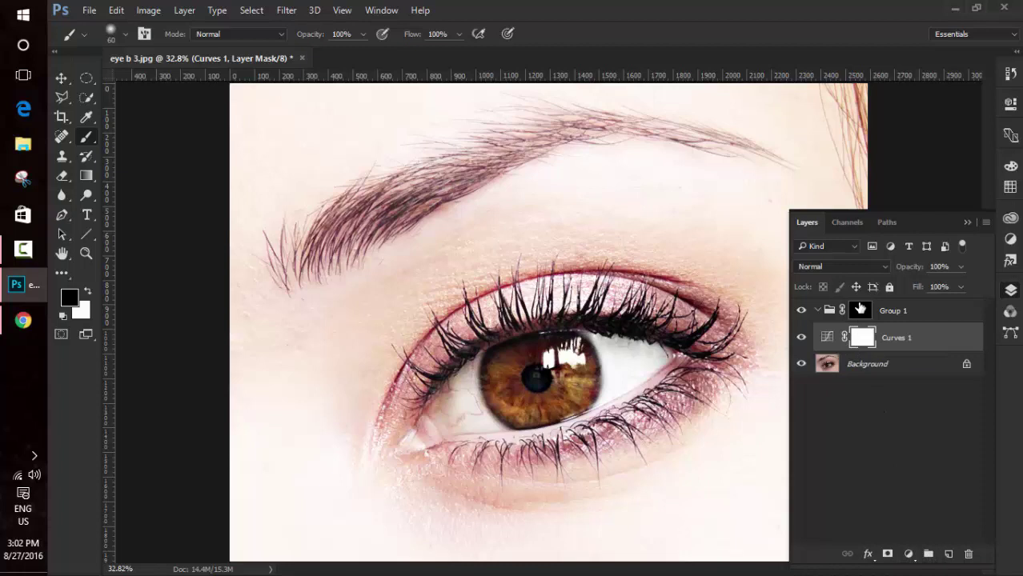
click(860, 308)
click(862, 337)
key(ctrl+i)
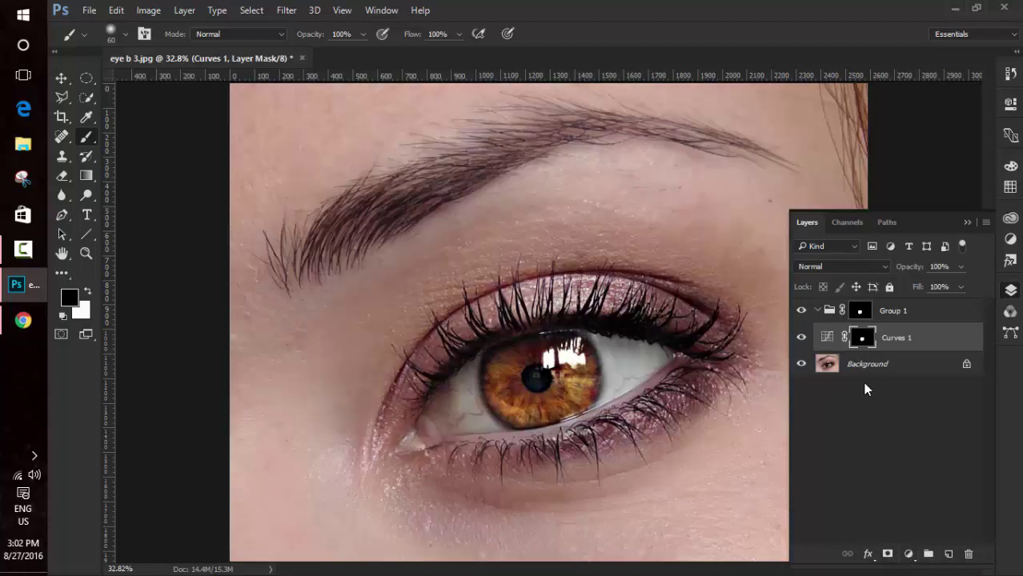
Add a Hue/Saturation 1 adjustment layer, leaving the hue at 0 after a test shift
click(908, 555)
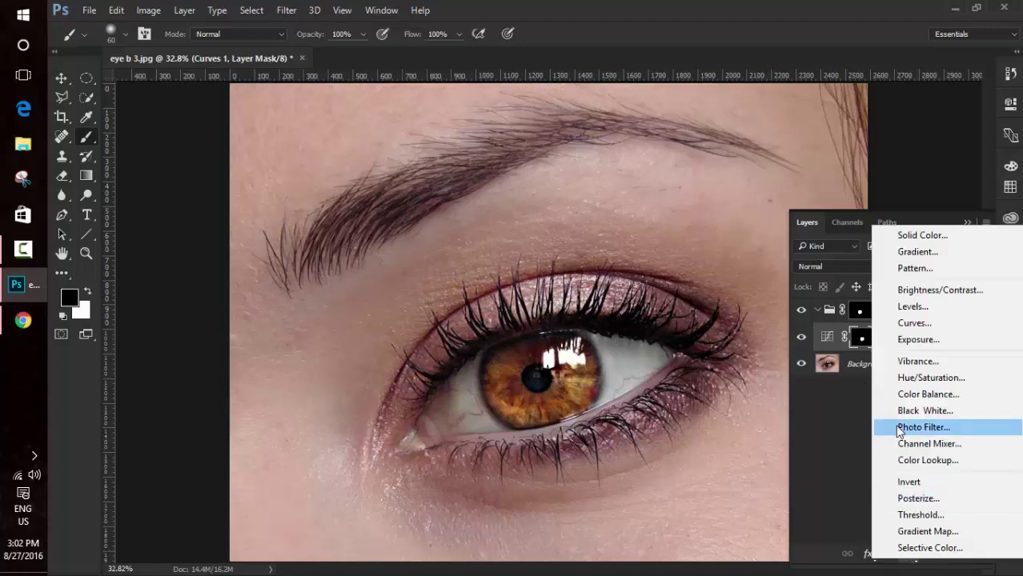
click(923, 379)
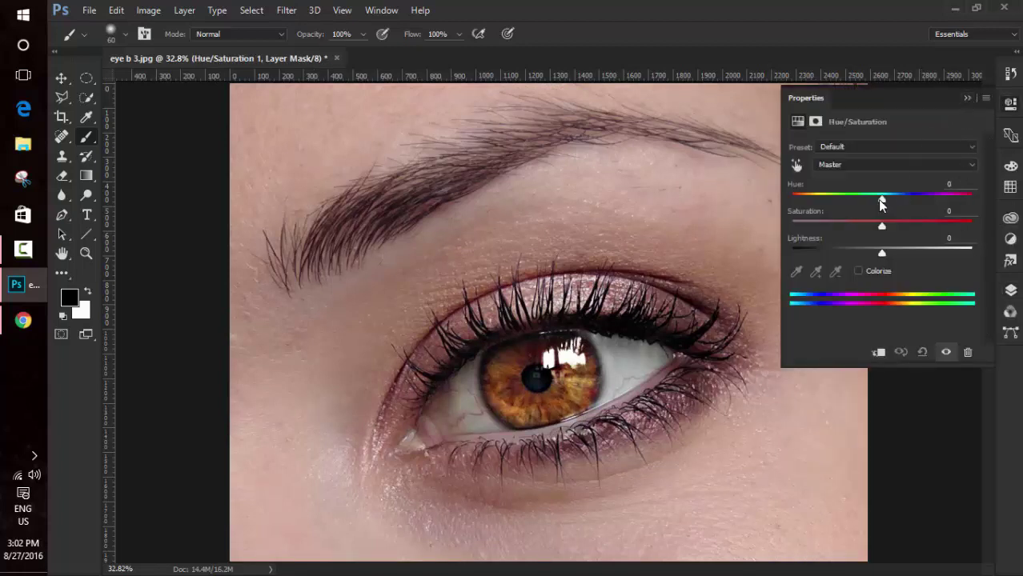
drag(881, 199, 897, 200)
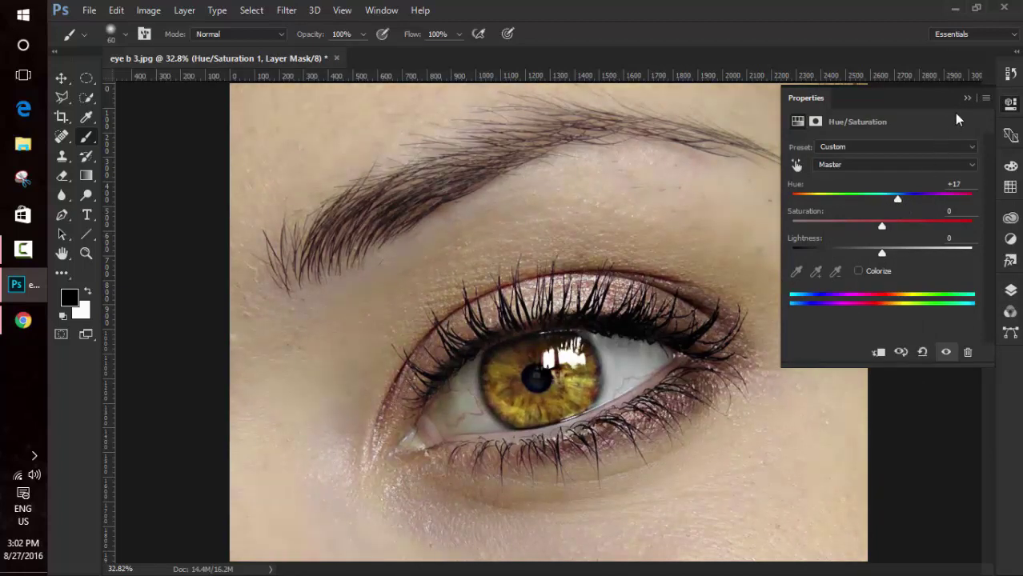
click(966, 99)
key(ctrl+z)
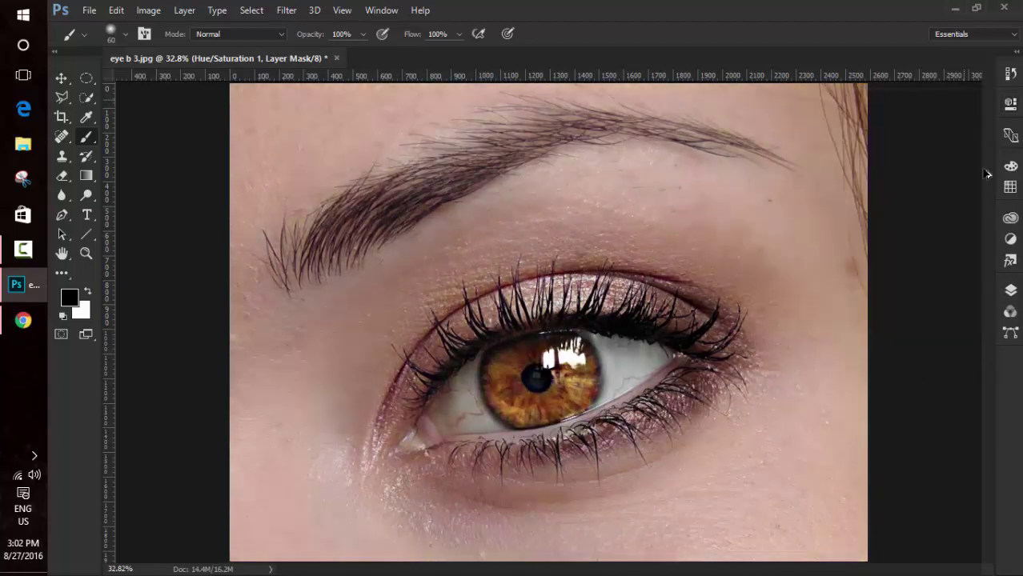
Copy the Curves 1 iris mask onto Hue/Saturation 1, replacing its mask
click(1009, 293)
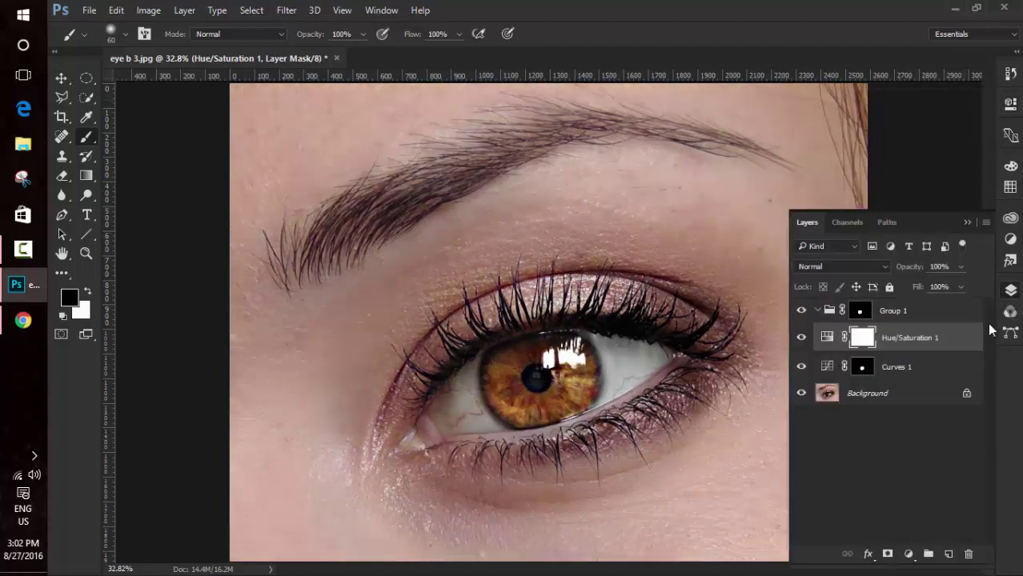
click(887, 370)
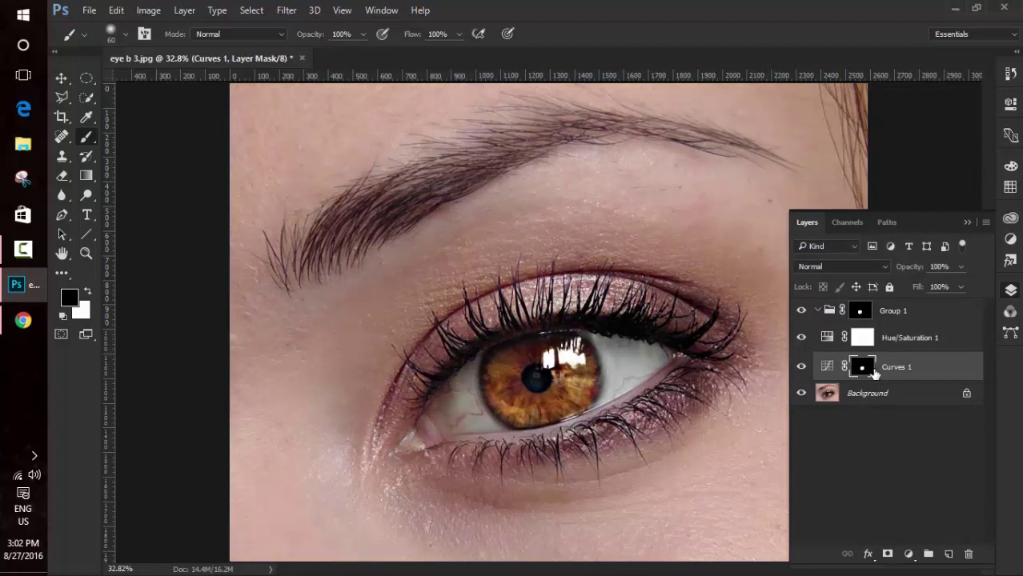
drag(873, 375, 870, 343)
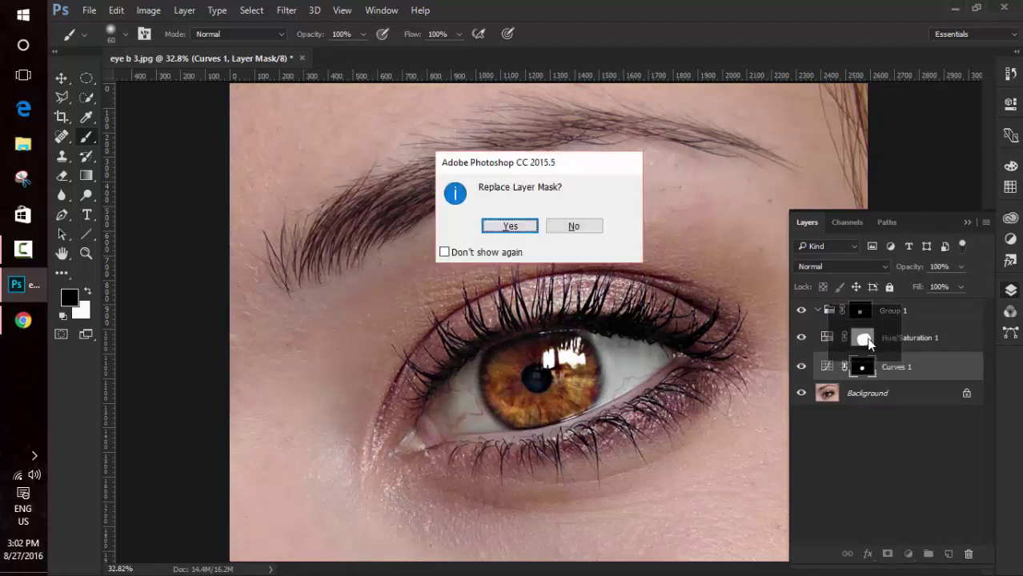
click(526, 226)
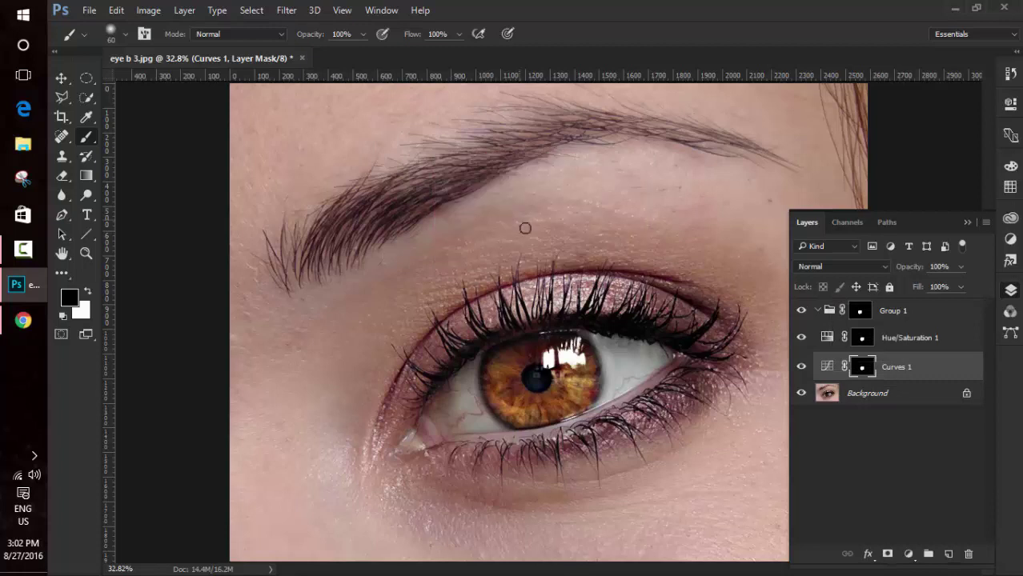
click(905, 342)
Set Hue/Saturation 1 to hue -180 and saturation -48 for a muted blue iris
double_click(826, 336)
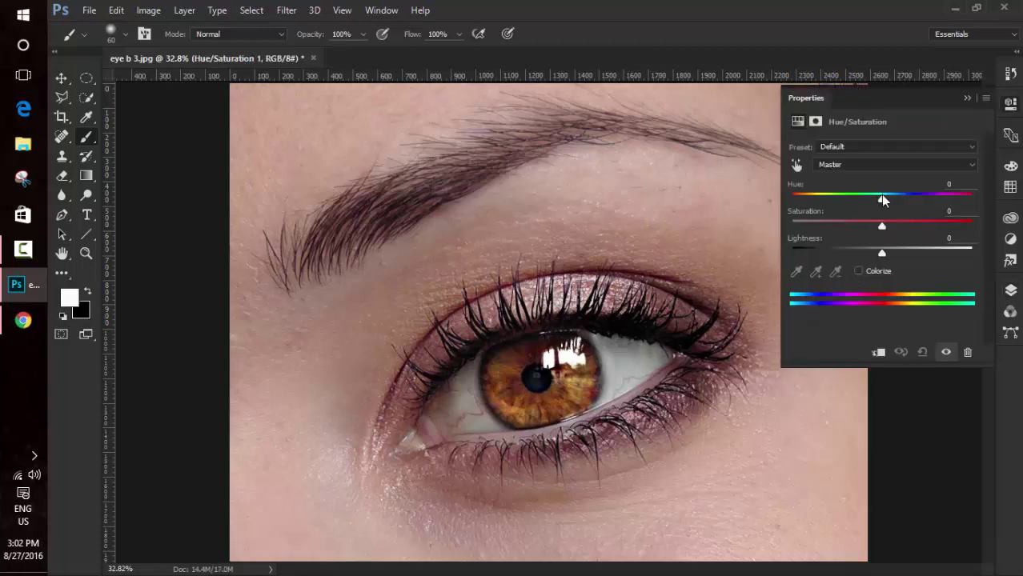
mouse_move(883, 200)
mouse_down()
mouse_move(908, 201)
mouse_move(848, 200)
mouse_move(970, 200)
mouse_move(725, 209)
mouse_up()
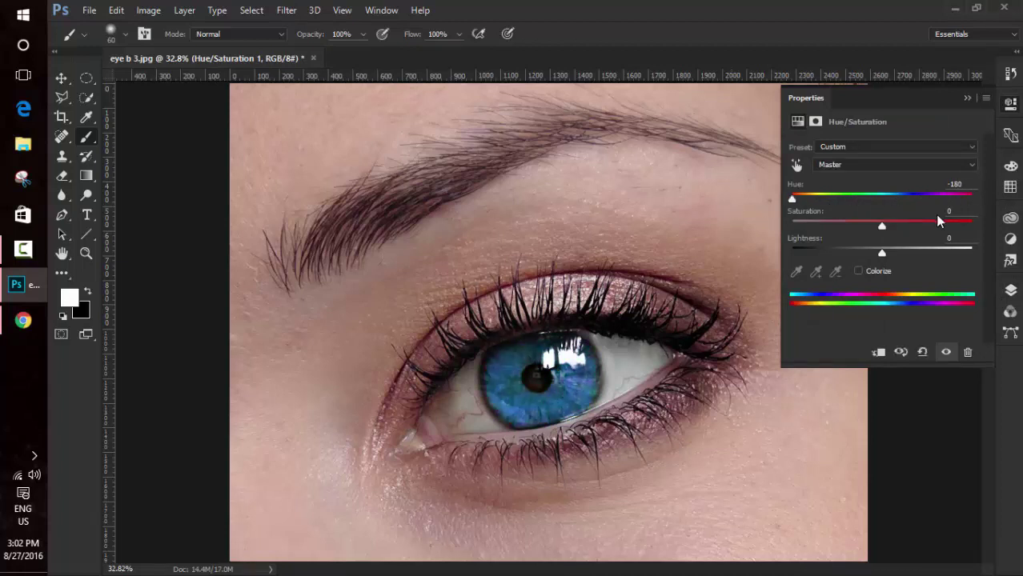
drag(879, 230, 838, 229)
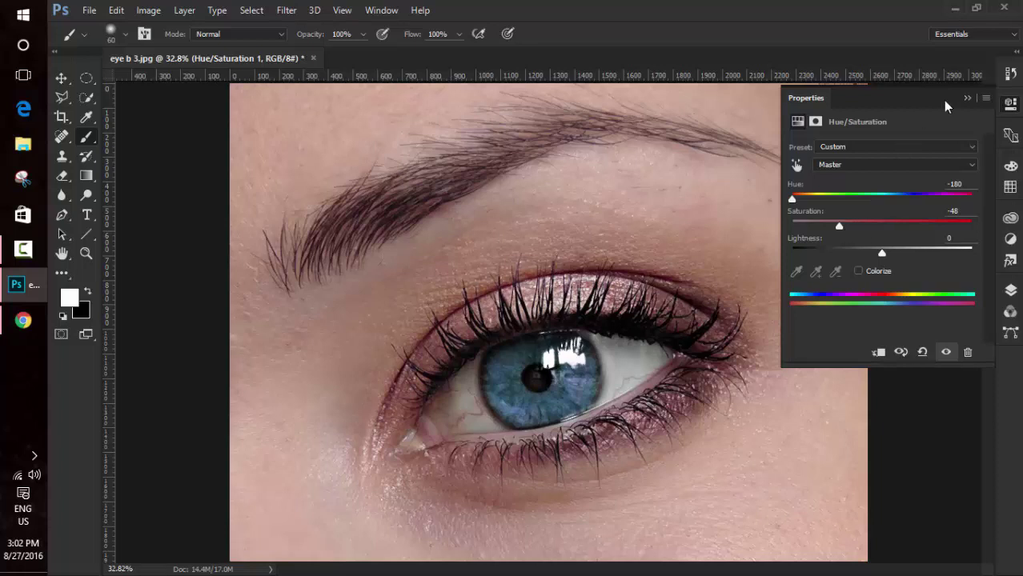
click(966, 98)
click(1010, 290)
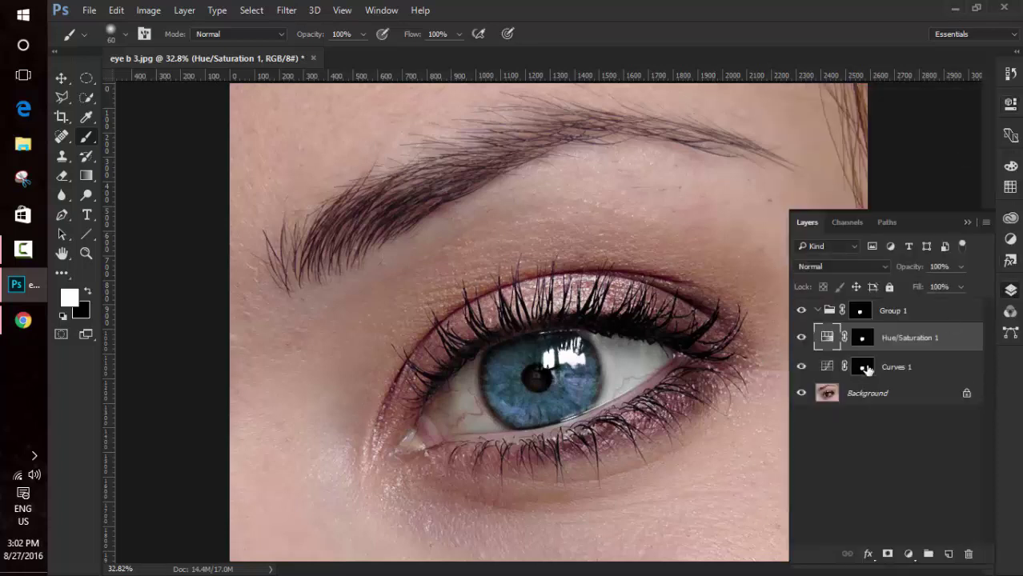
Zoom in close on the blue iris
click(868, 311)
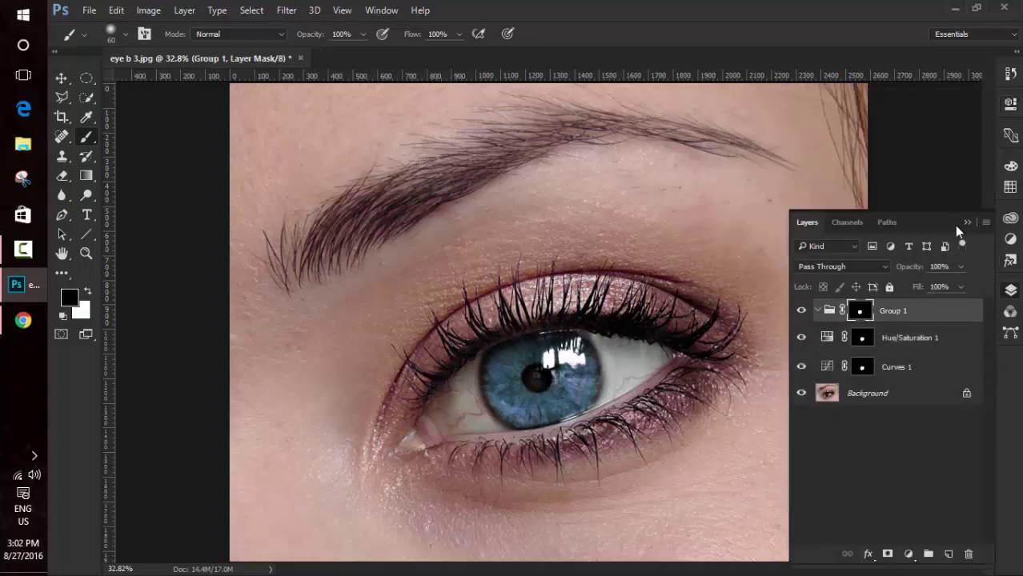
click(967, 221)
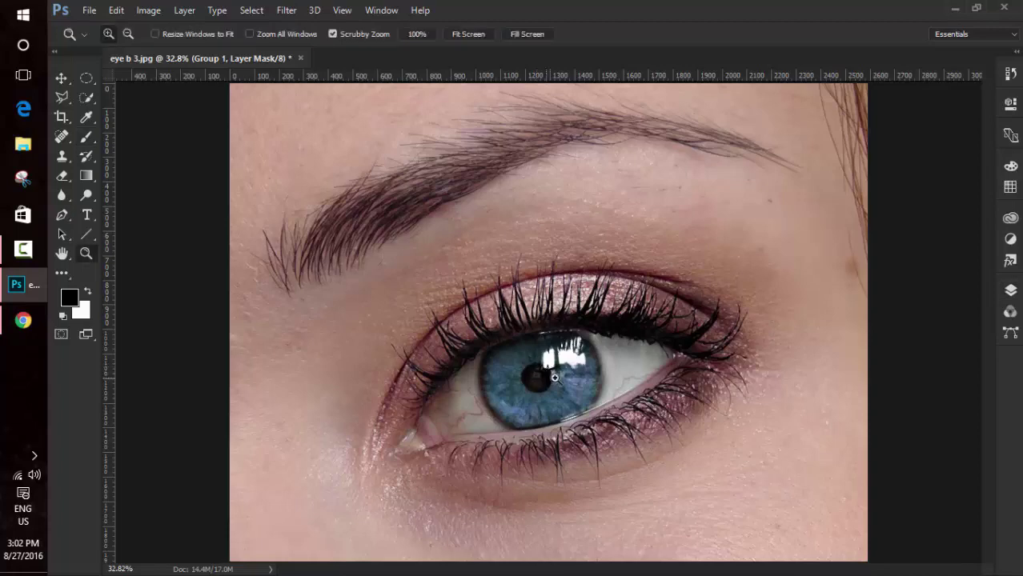
drag(547, 372, 618, 380)
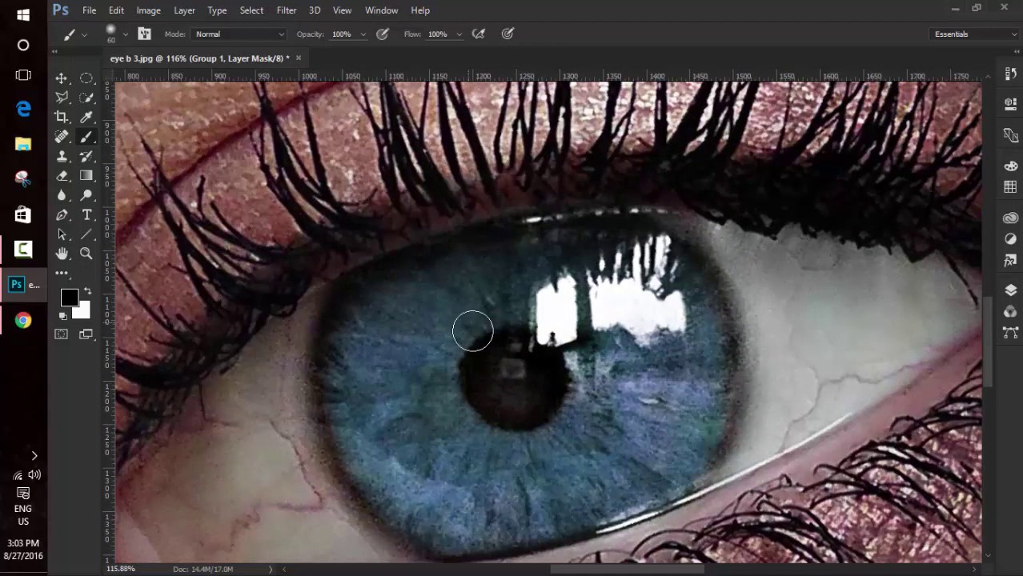
Try nesting both adjustment layers deeper in Group 1, then undo the change
click(1011, 289)
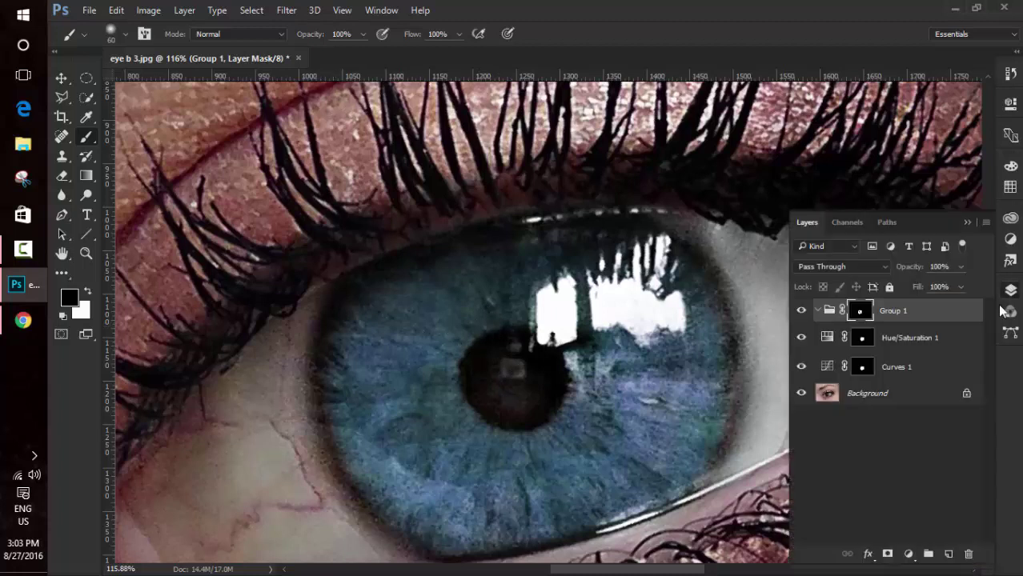
click(883, 342)
click(902, 373)
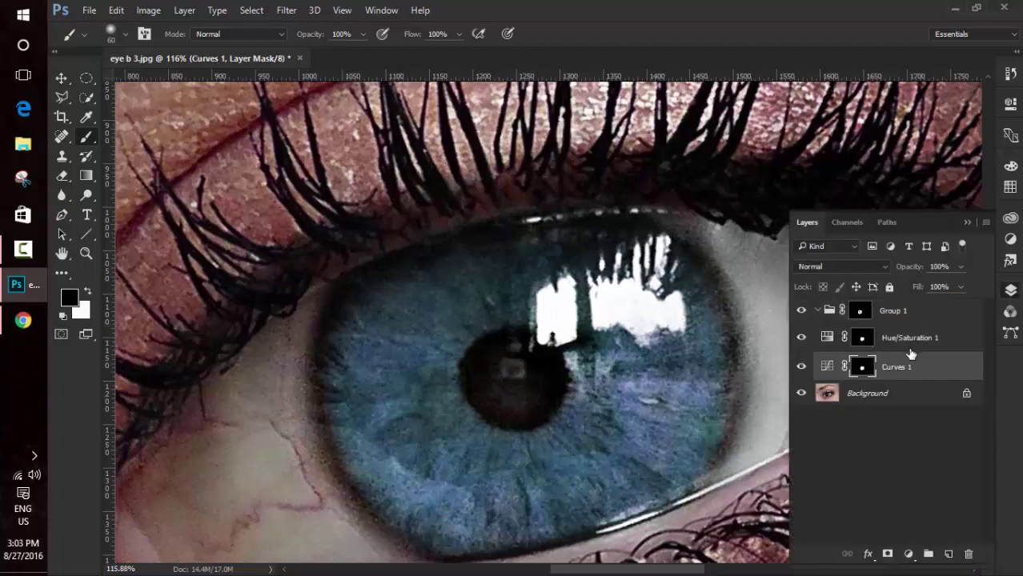
click(911, 340)
click(898, 356)
shift+click(898, 341)
drag(898, 341, 909, 311)
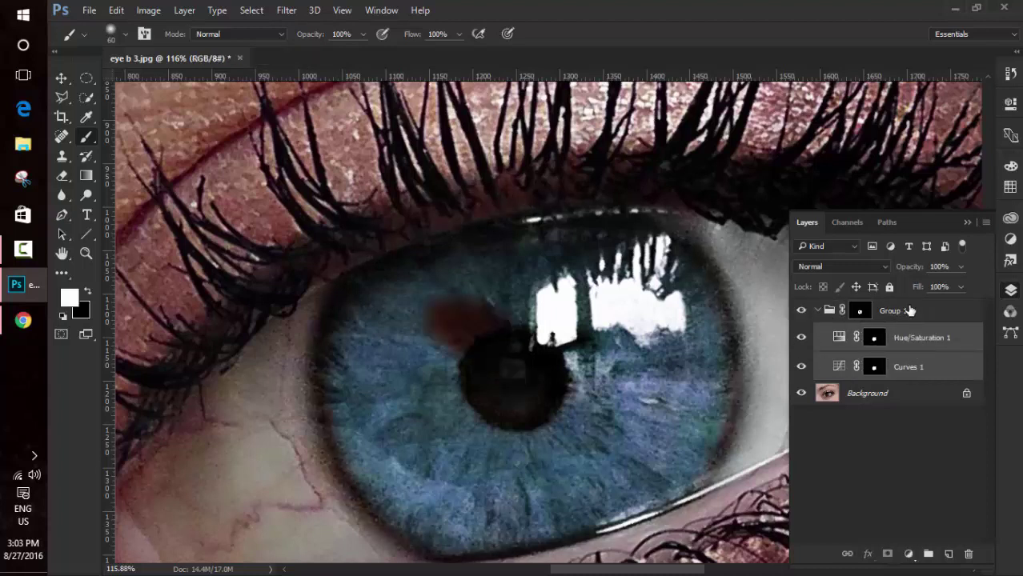
click(924, 367)
key(ctrl+z)
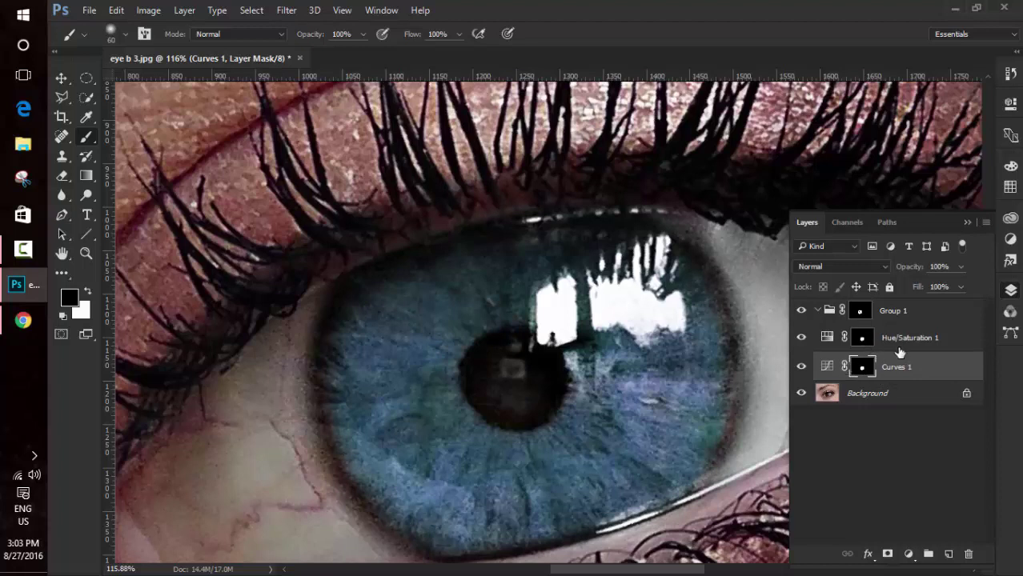
click(861, 340)
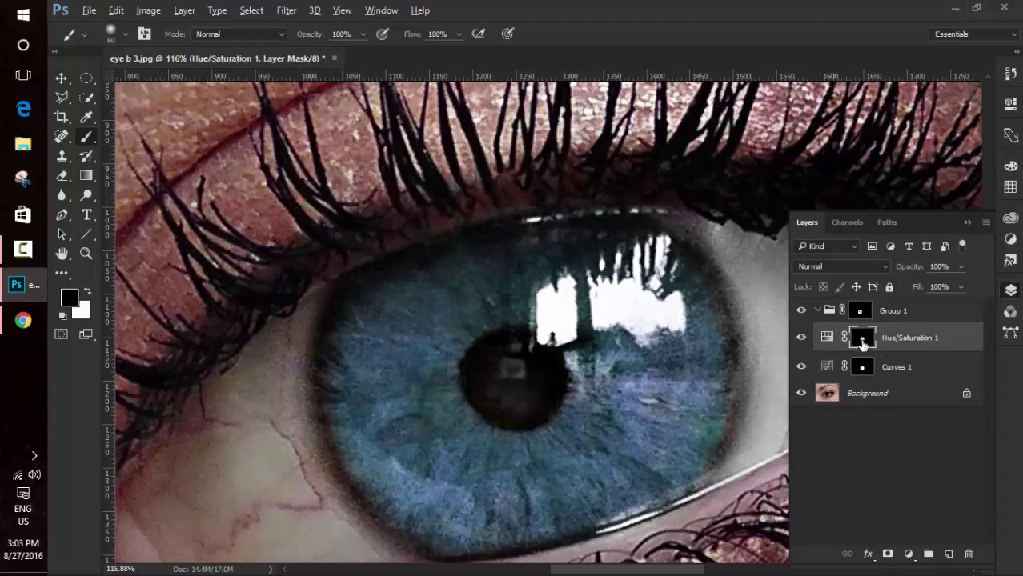
Replace Group 1's mask with the iris mask and fill both adjustment masks white
drag(861, 342, 859, 312)
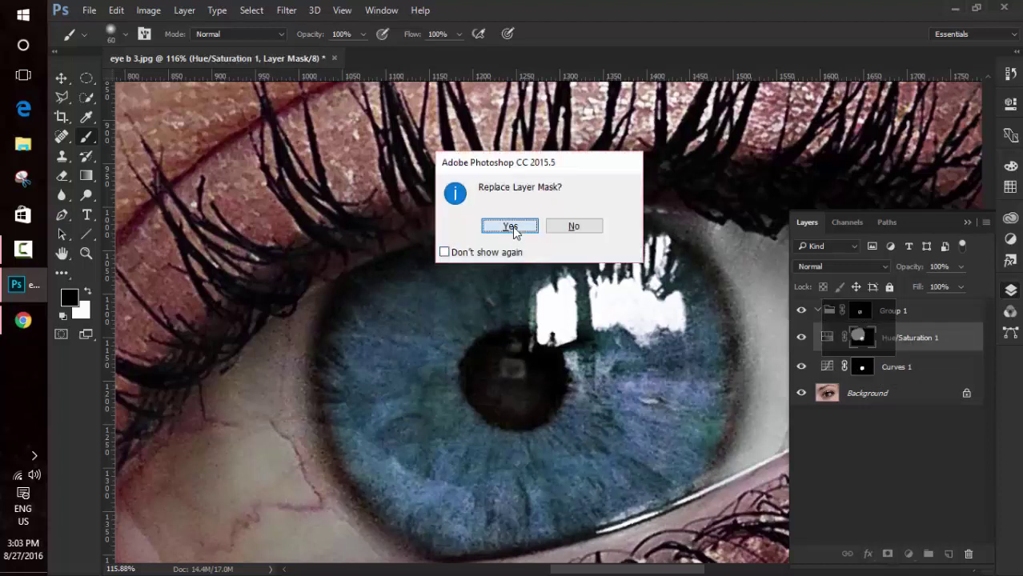
click(511, 227)
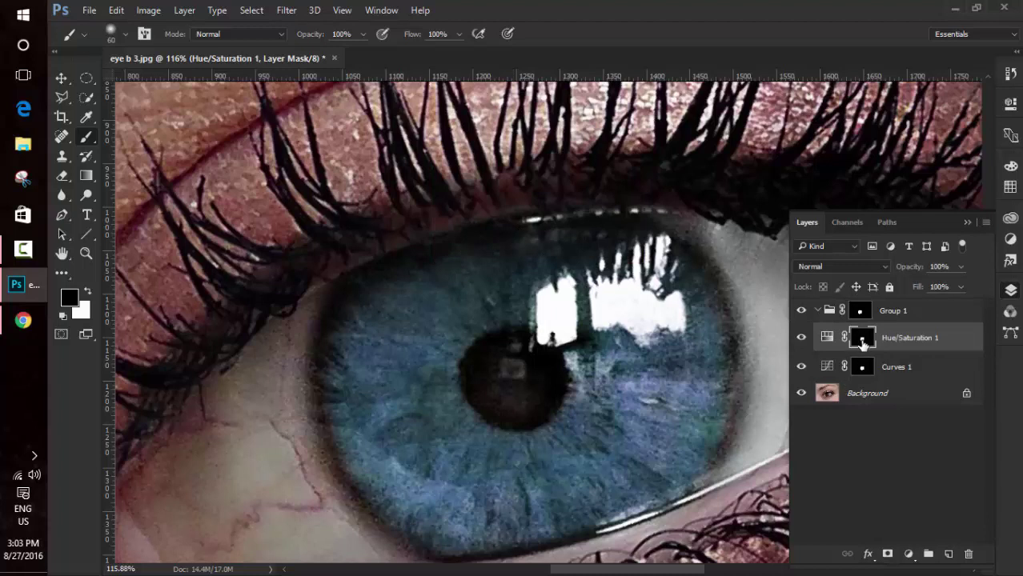
key(ctrl+i)
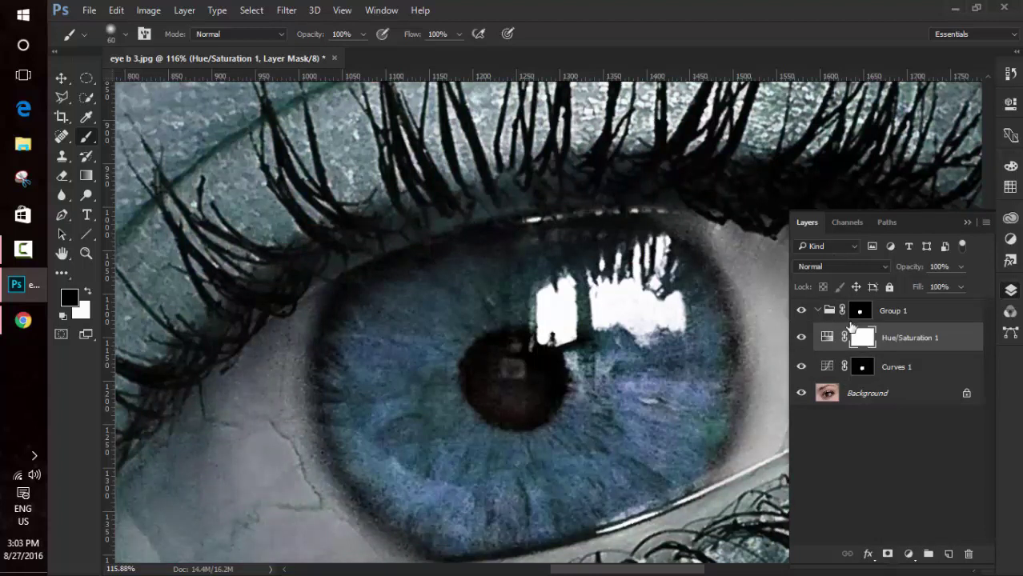
click(860, 367)
key(ctrl+i)
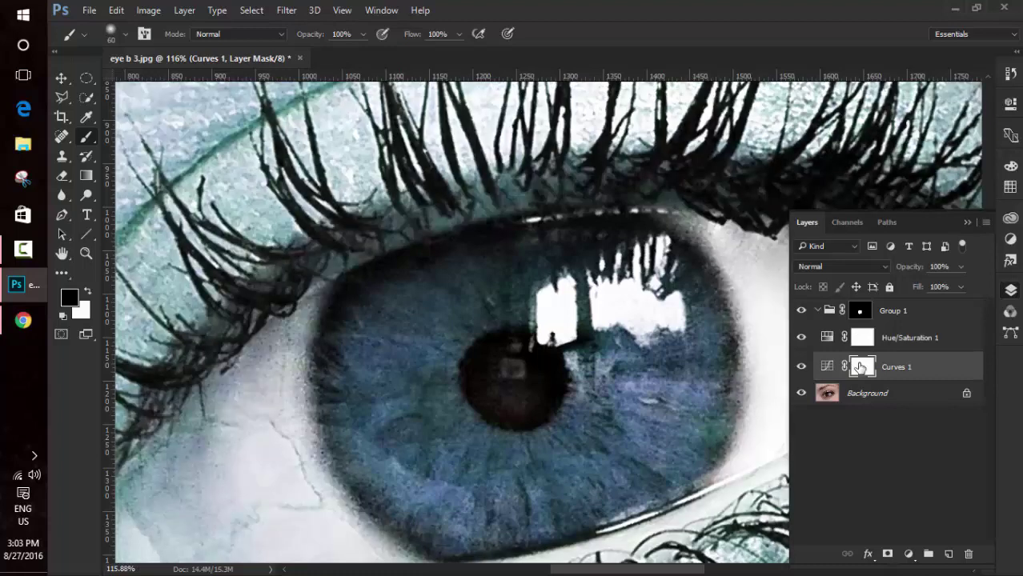
Move Hue/Saturation 1 and Curves 1 into Group 1 and target the group's mask
click(896, 367)
key(x)
shift+click(909, 352)
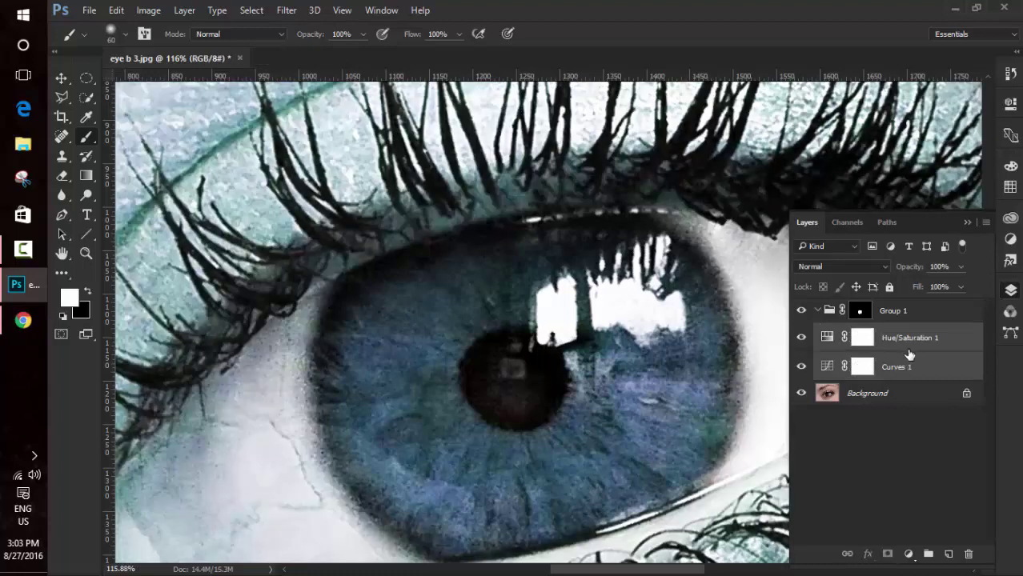
drag(902, 352, 890, 316)
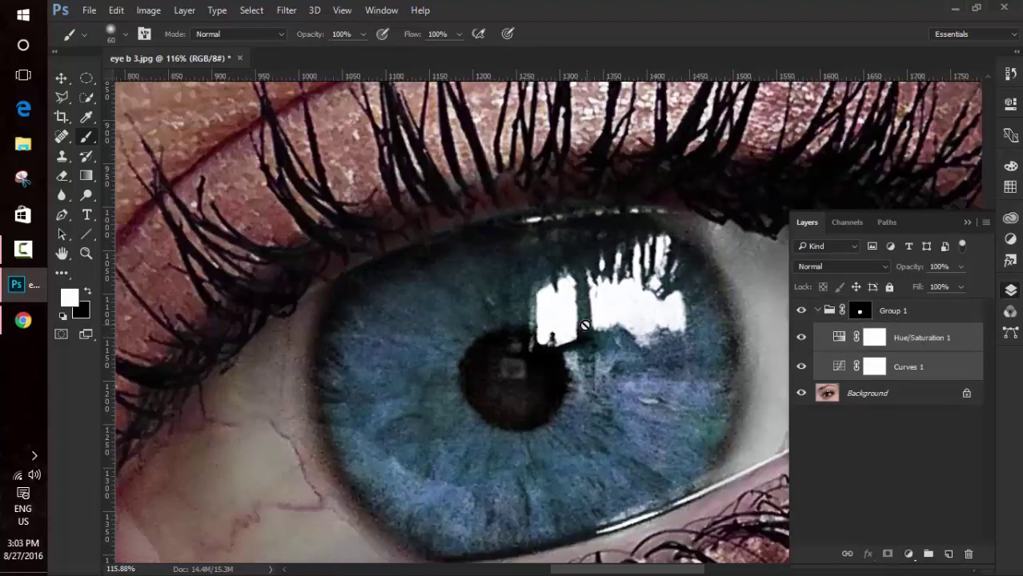
click(857, 312)
key(x)
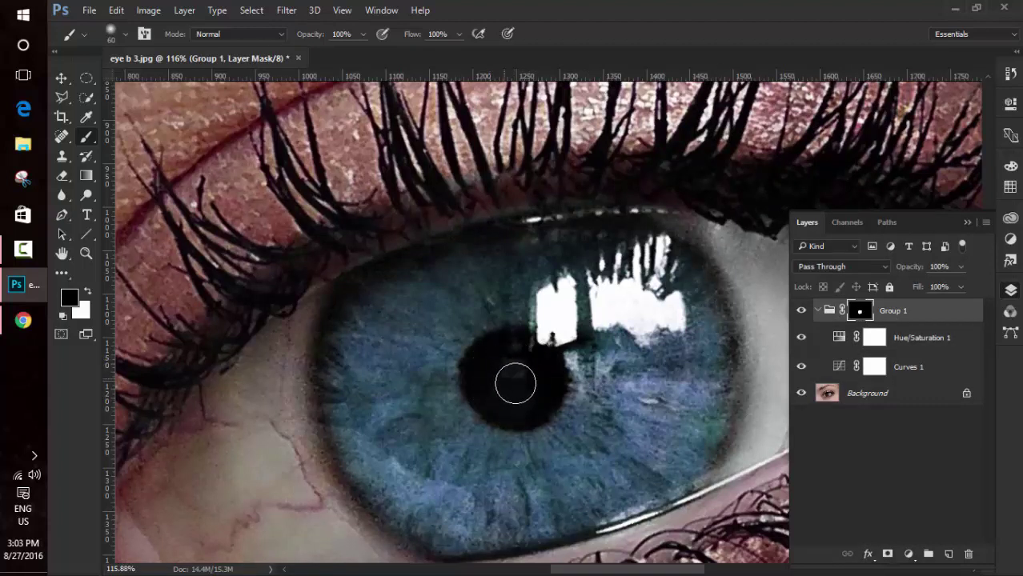
key(ctrl+0)
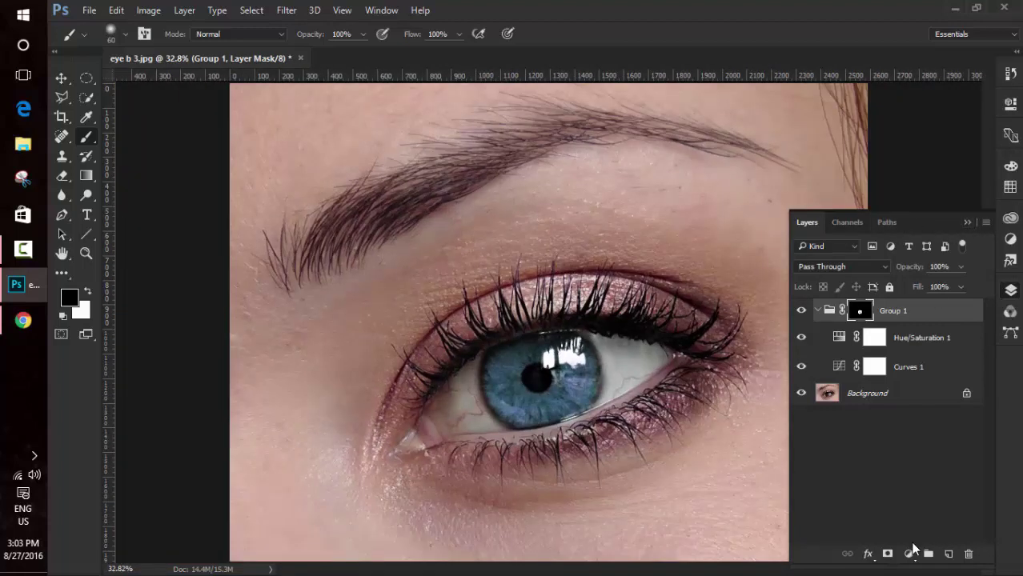
Add a Curves adjustment inside the group and lower its Blue and Green channel curves
click(910, 554)
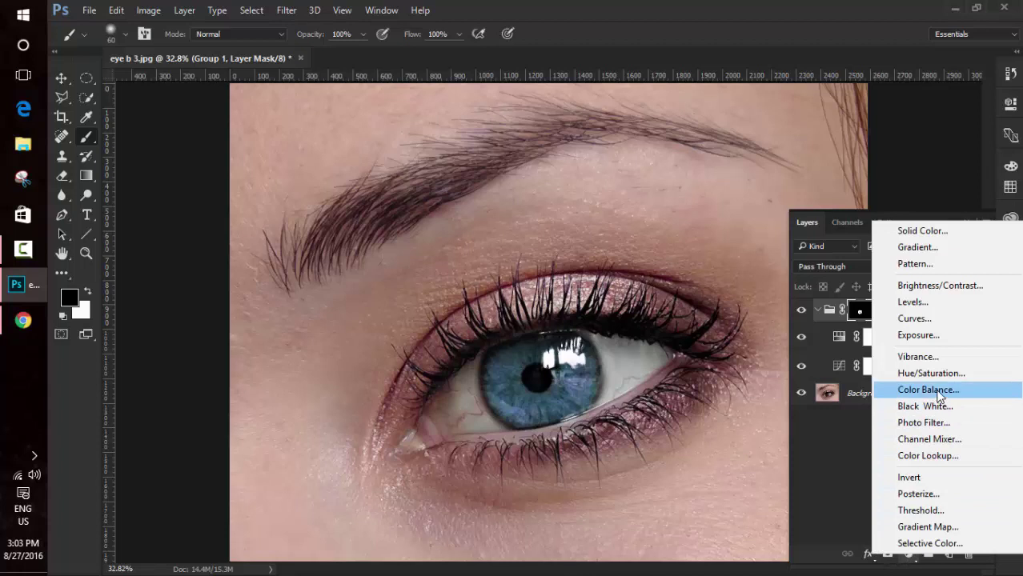
click(913, 319)
click(892, 163)
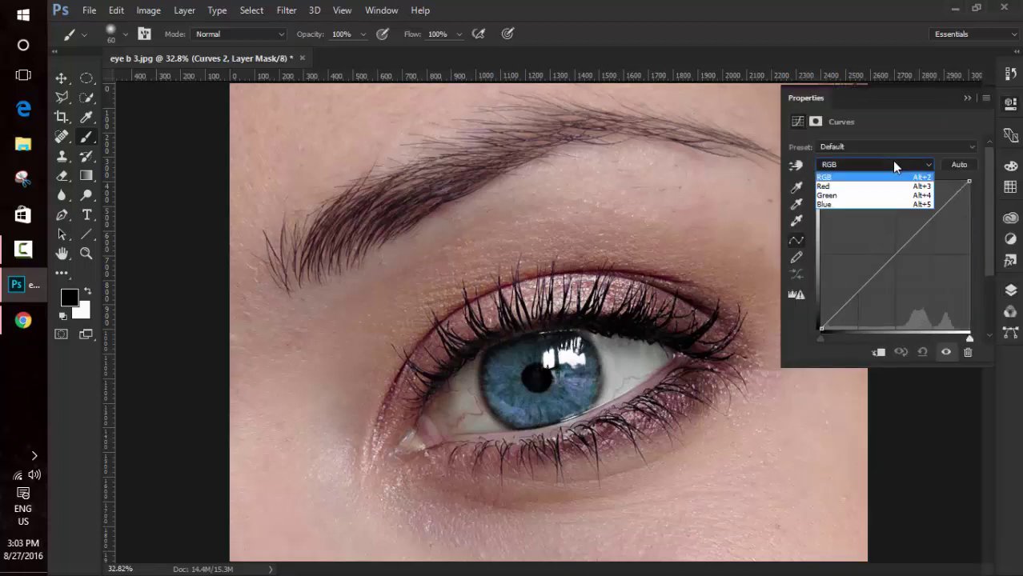
click(846, 204)
drag(888, 261, 912, 282)
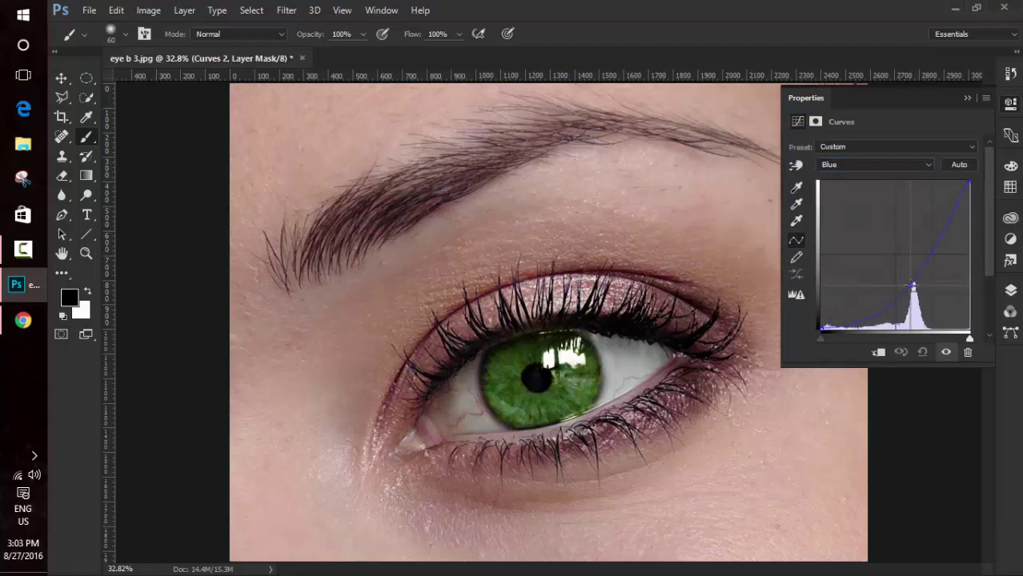
click(922, 165)
click(905, 195)
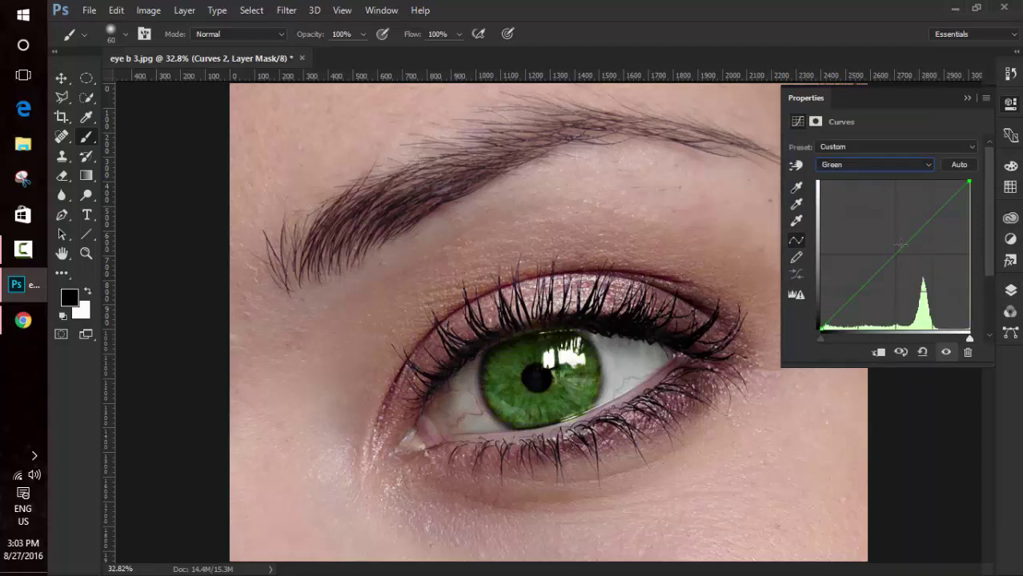
drag(892, 255, 906, 267)
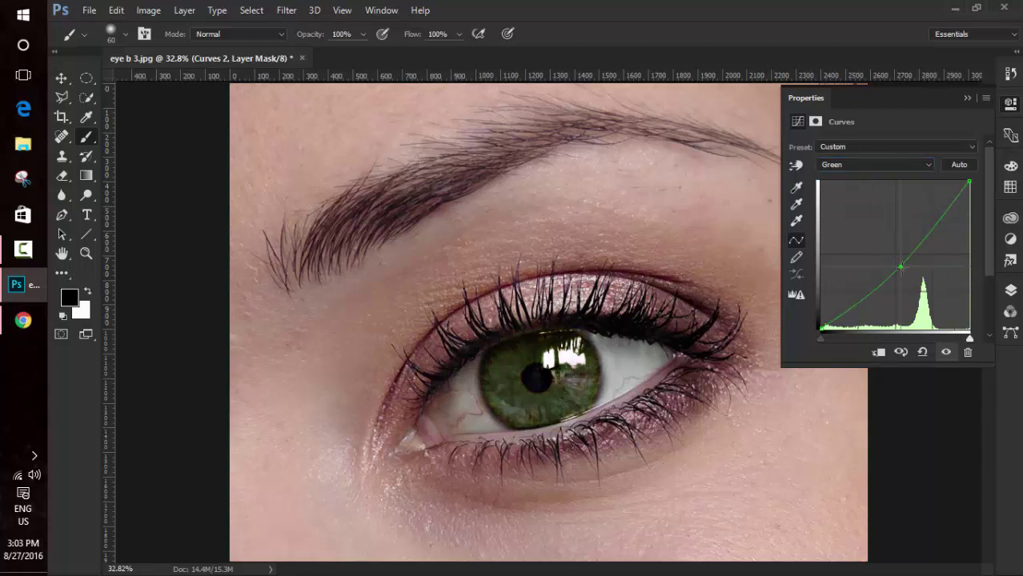
Raise the RGB curve and adjust the Red curve to warm the iris brown
click(916, 165)
click(847, 176)
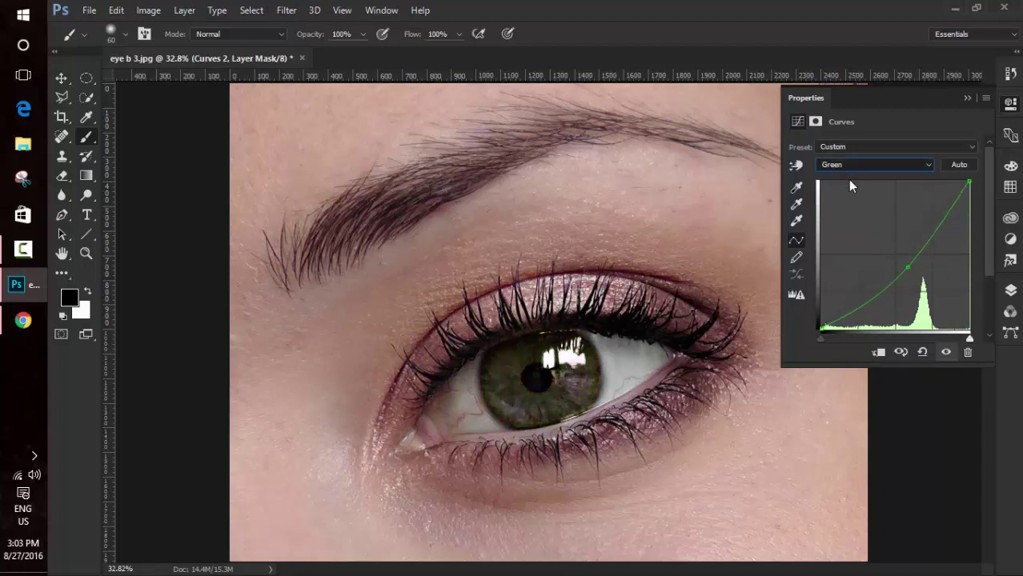
drag(897, 248, 883, 233)
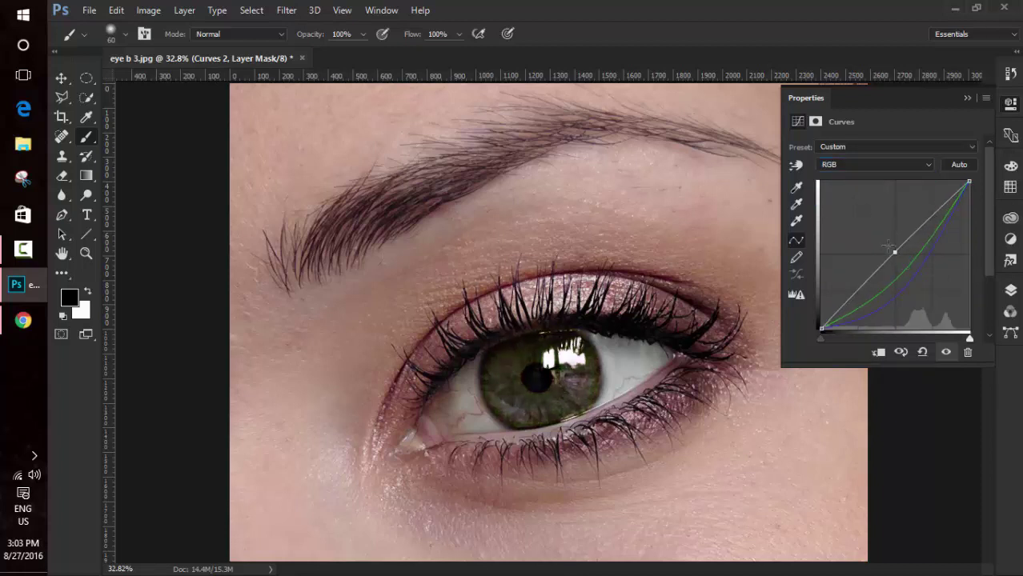
click(878, 166)
click(854, 186)
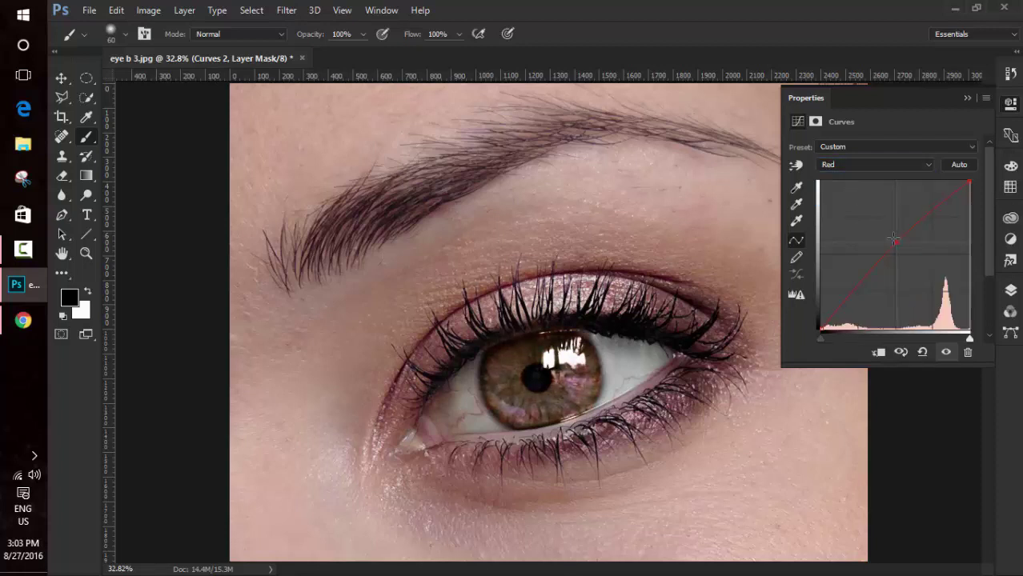
drag(890, 246, 887, 250)
click(966, 99)
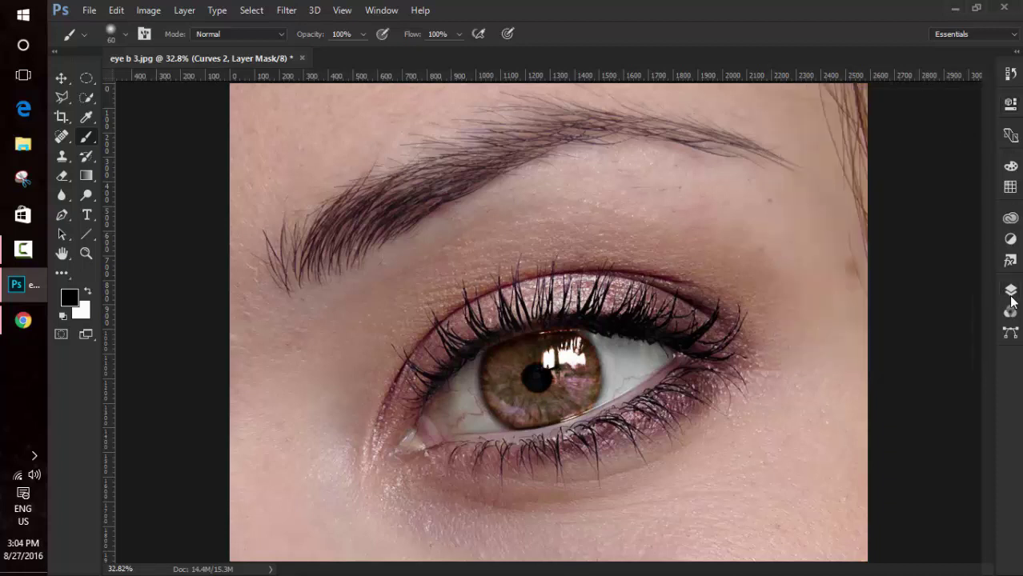
click(1009, 293)
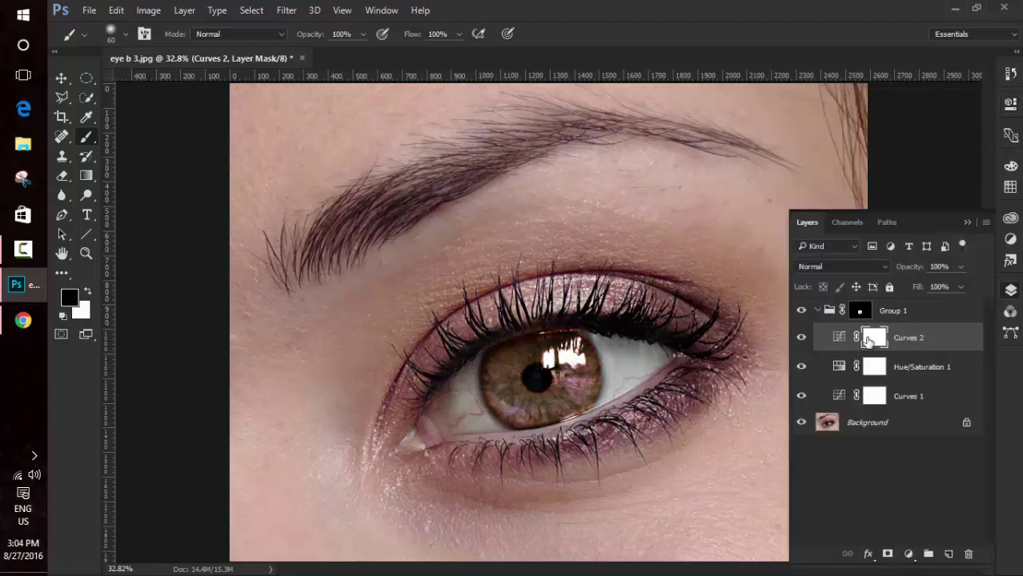
Invert the Curves 2 mask to black with Ctrl+I, hiding the brown recolour
key(ctrl+i)
click(967, 223)
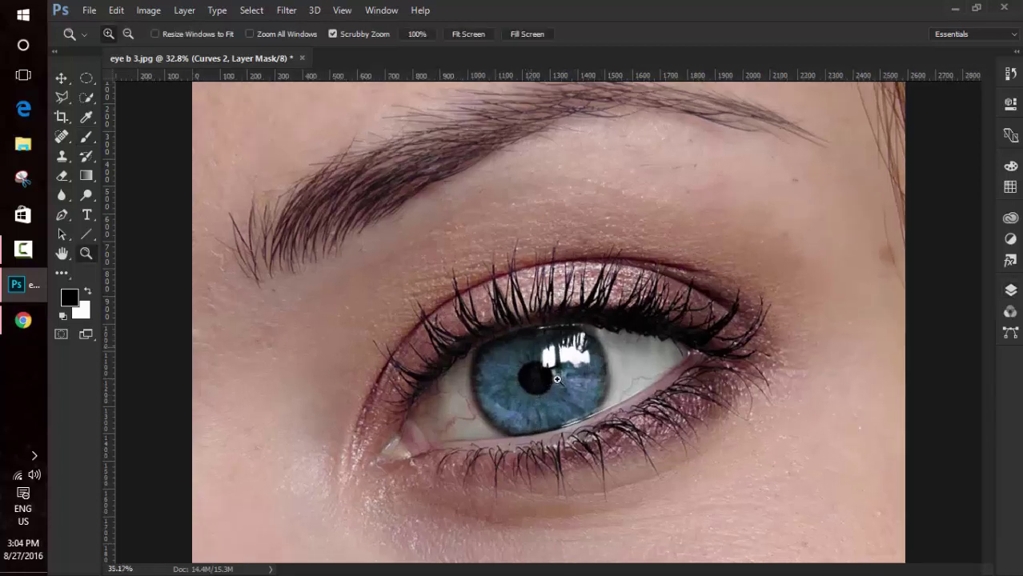
Zoom in and paint white on the Curves 2 mask around the pupil with a low-opacity, low-flow brush
drag(563, 393, 608, 394)
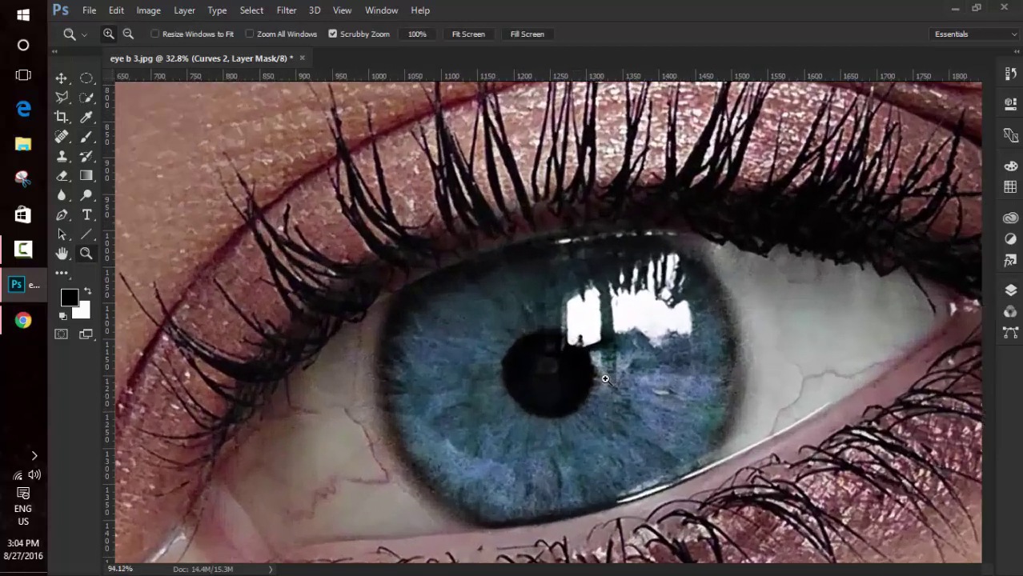
drag(329, 40, 292, 40)
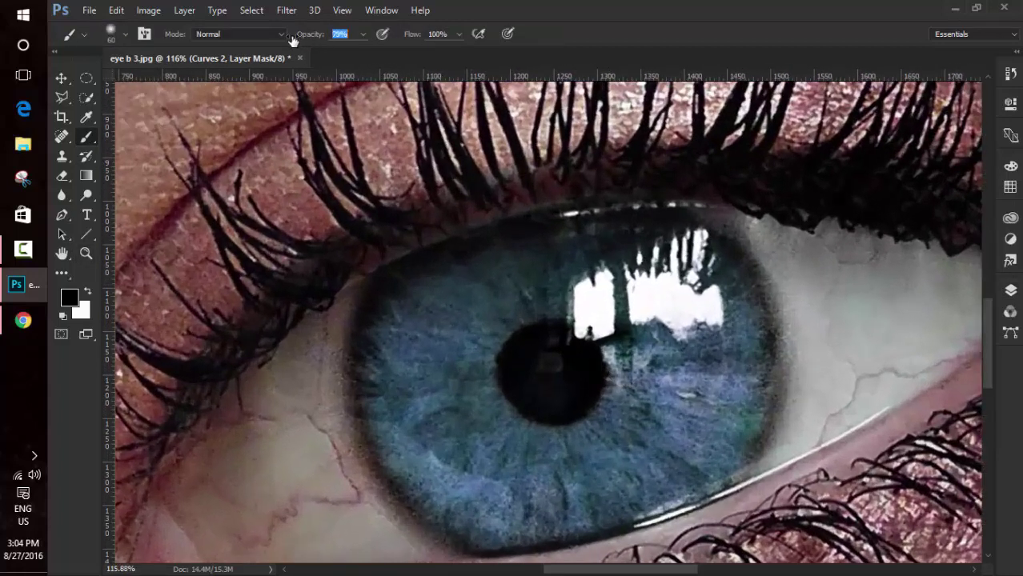
drag(412, 35, 361, 43)
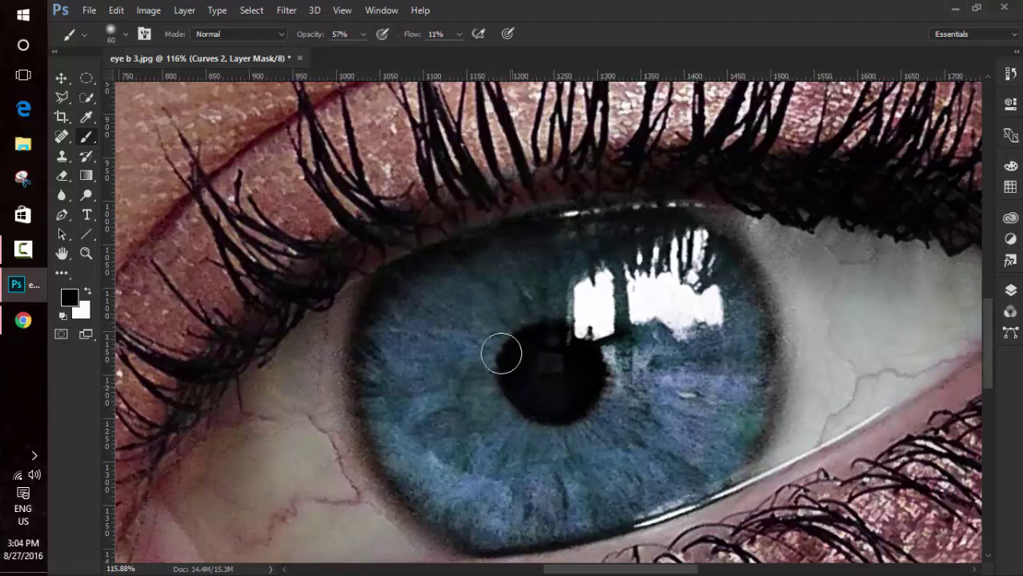
click(1009, 288)
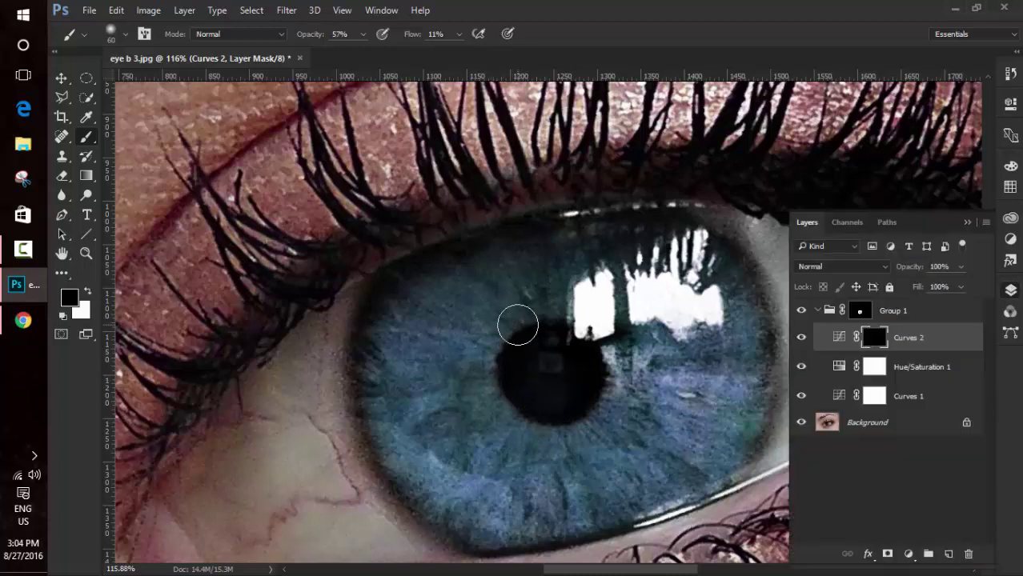
click(86, 293)
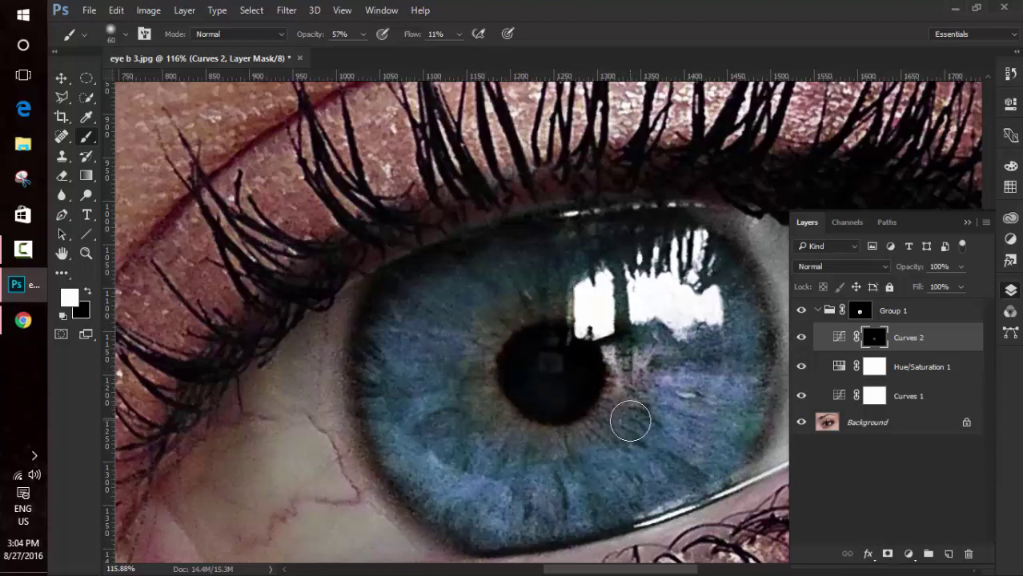
click(87, 290)
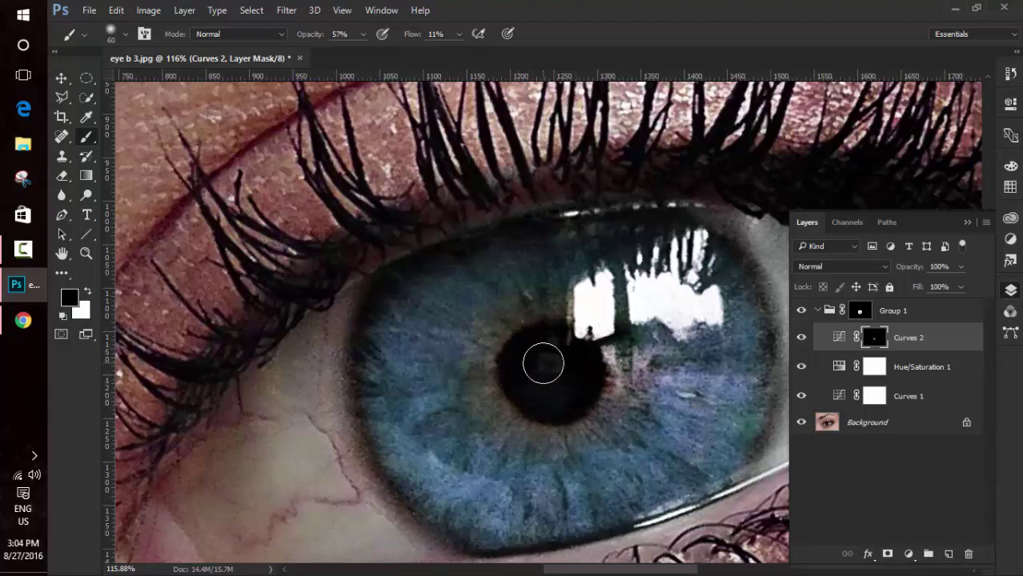
drag(320, 40, 485, 57)
drag(410, 36, 627, 67)
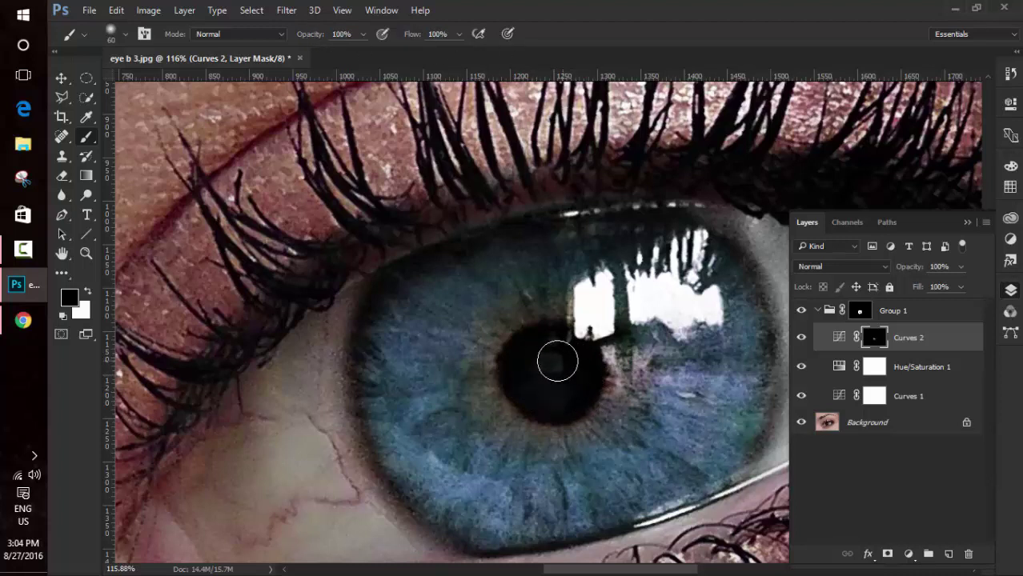
Add a Curves 3 adjustment and pull its RGB curve down to darken the iris
click(909, 554)
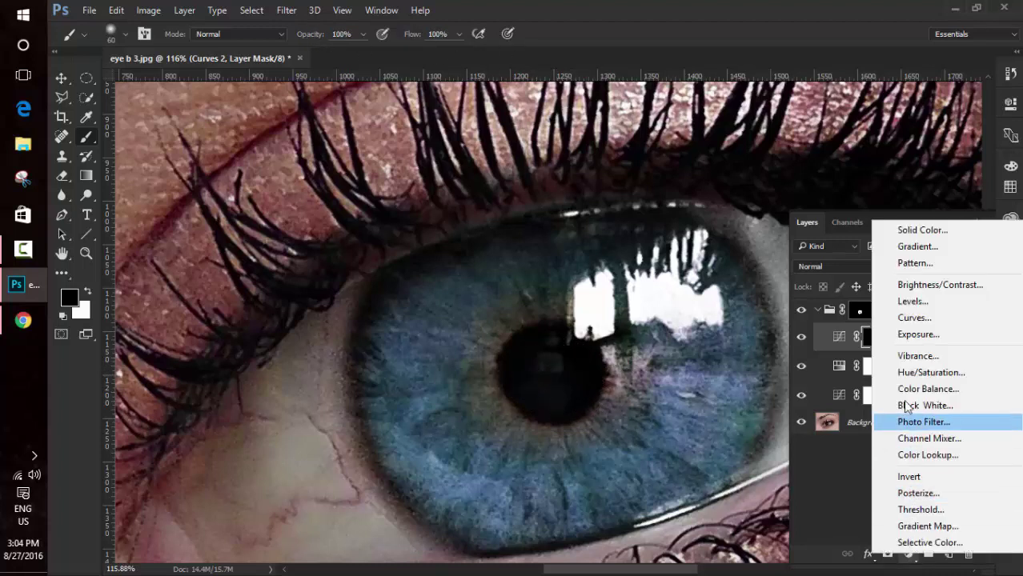
click(926, 321)
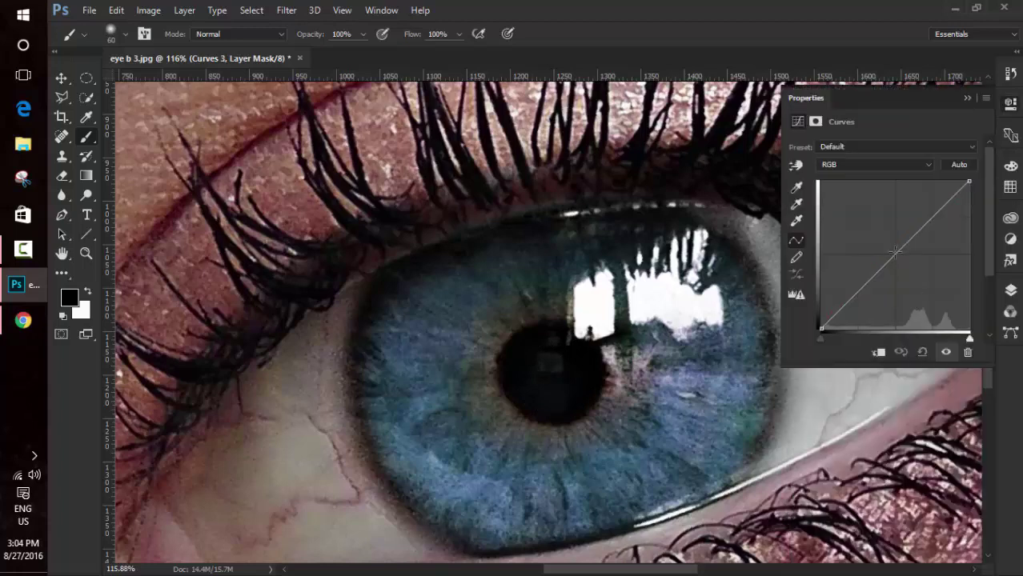
drag(903, 247, 903, 262)
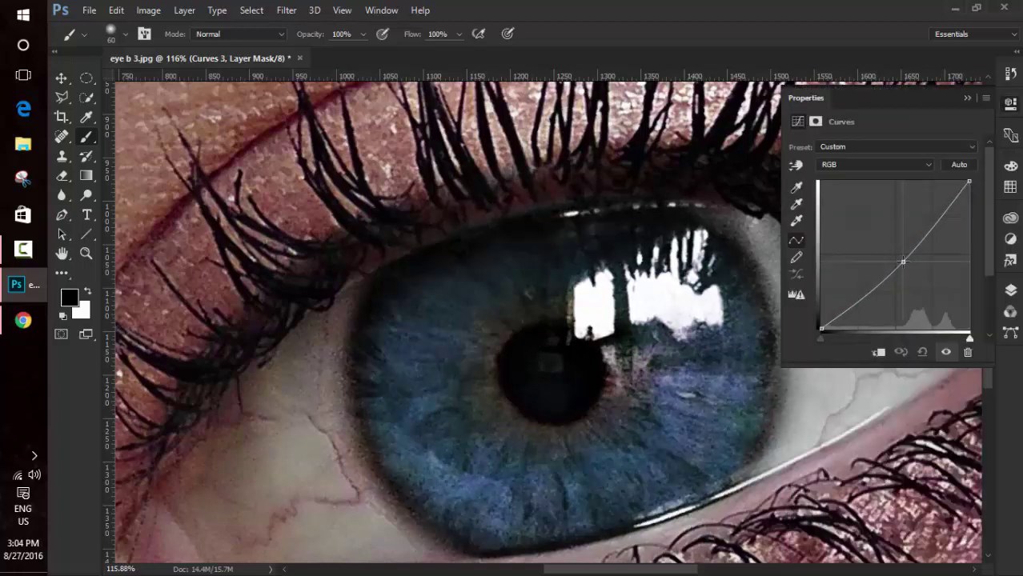
click(966, 98)
click(1010, 290)
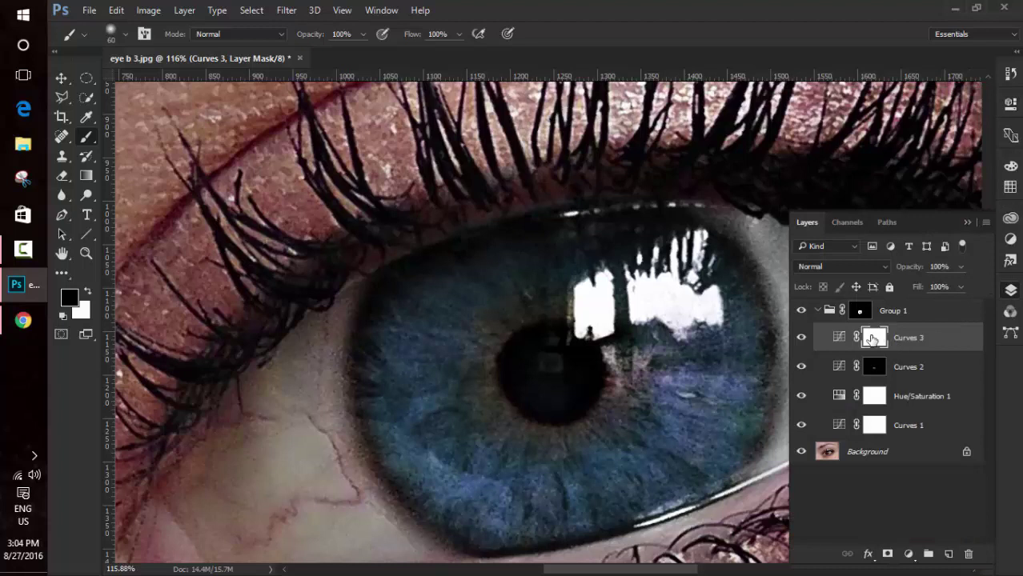
Invert the Curves 3 mask and paint white at 67% opacity, 34% flow along the lower-right iris rim
key(ctrl+i)
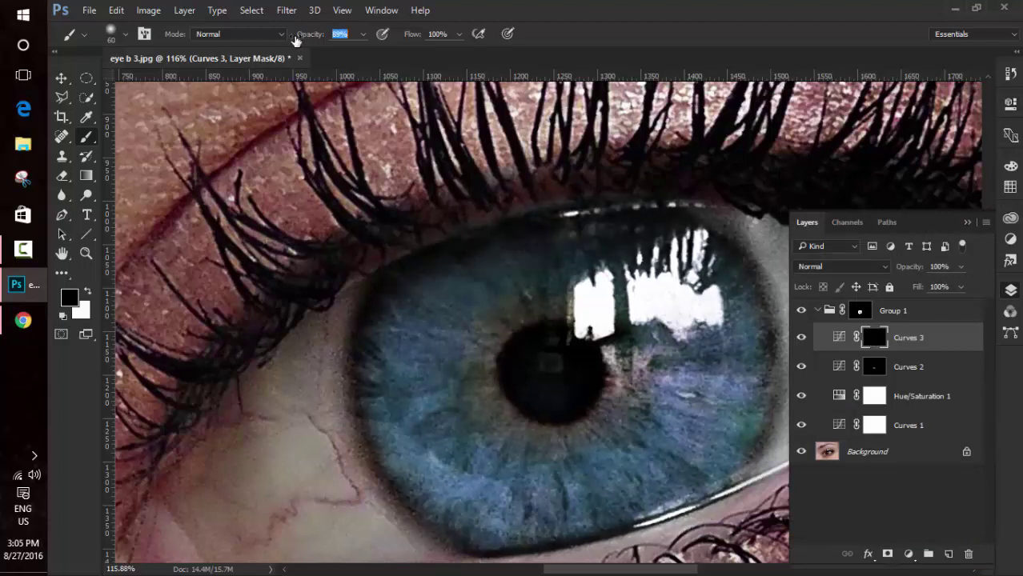
drag(300, 34, 280, 36)
drag(407, 38, 360, 35)
click(88, 293)
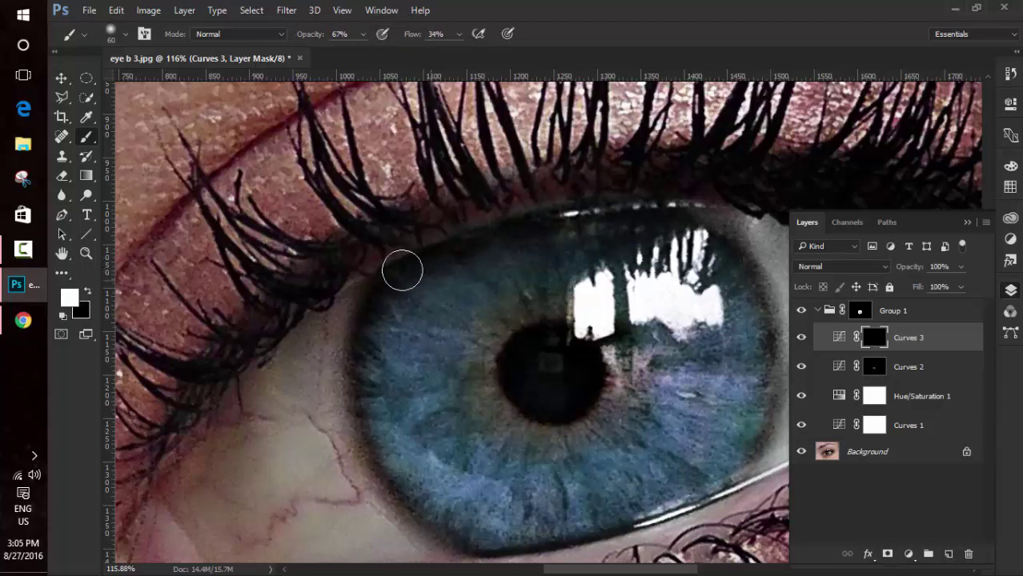
mouse_move(414, 488)
mouse_down()
mouse_move(544, 549)
mouse_move(543, 530)
mouse_move(733, 476)
mouse_move(758, 364)
mouse_move(771, 212)
mouse_move(589, 196)
mouse_move(315, 359)
mouse_move(375, 374)
mouse_up()
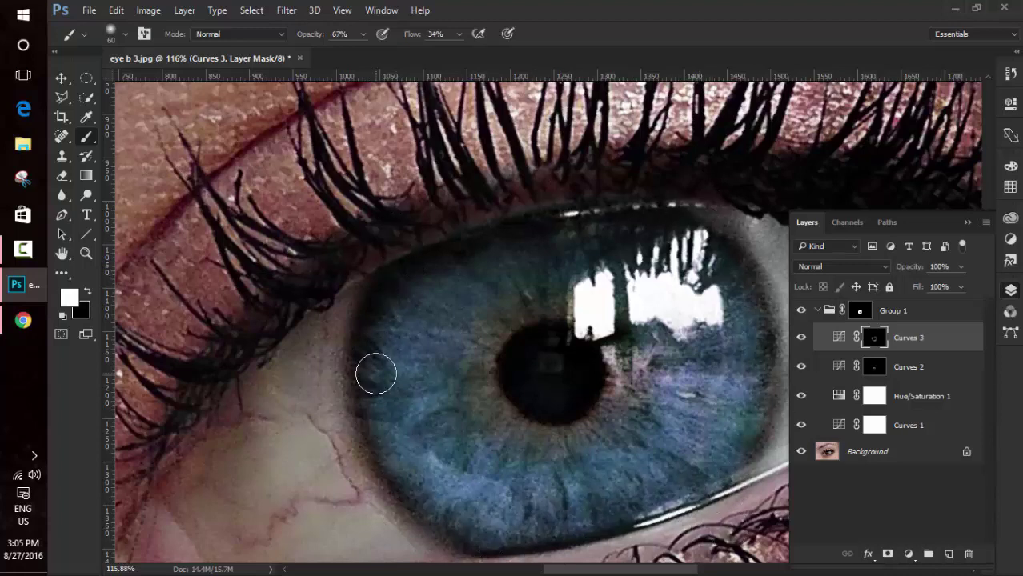
key(ctrl+0)
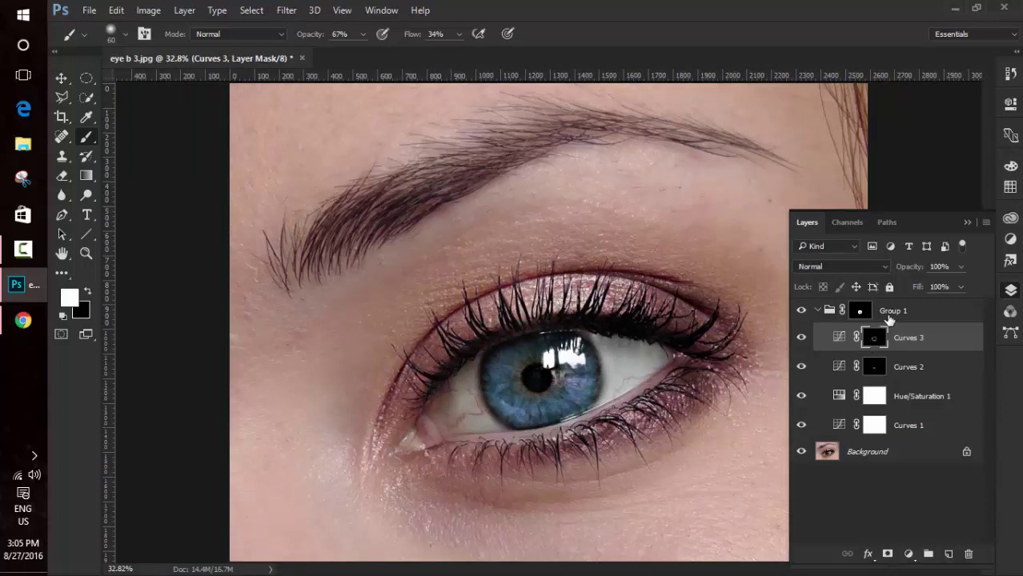
Rename Group 1 to 'blue', duplicate it, and hide the original blue group
click(888, 314)
double_click(893, 312)
text(Blue)
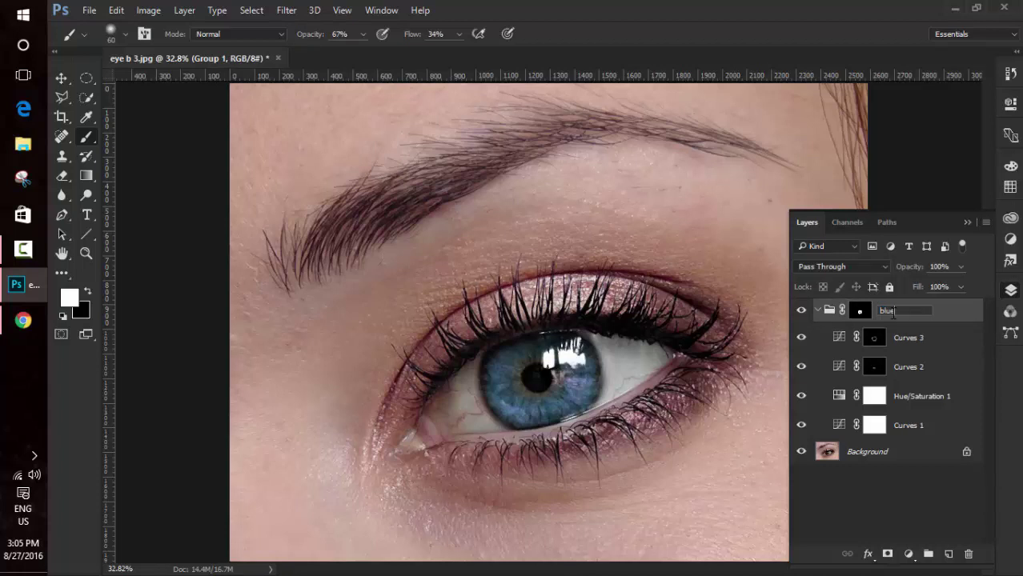
key(Return)
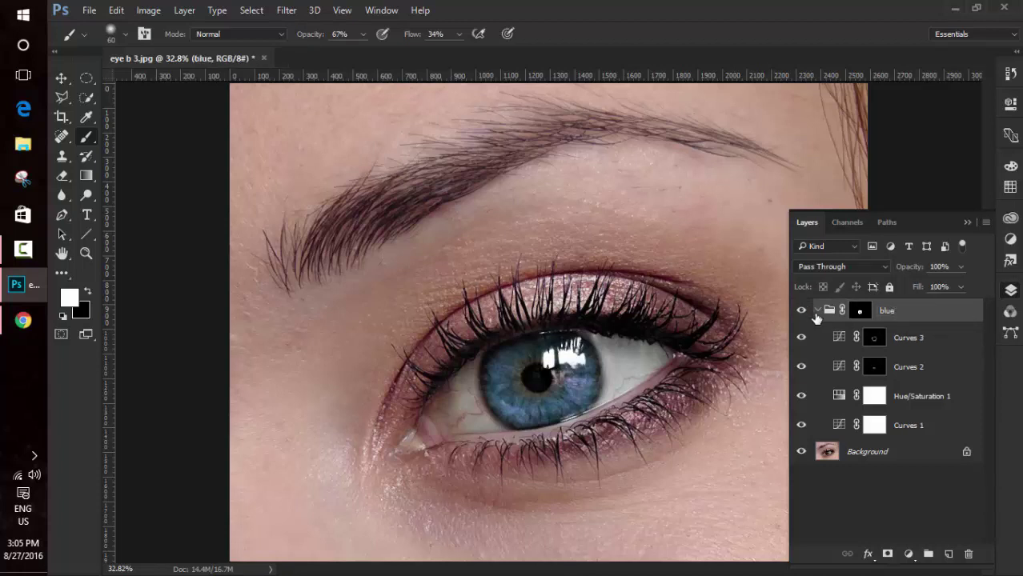
click(817, 310)
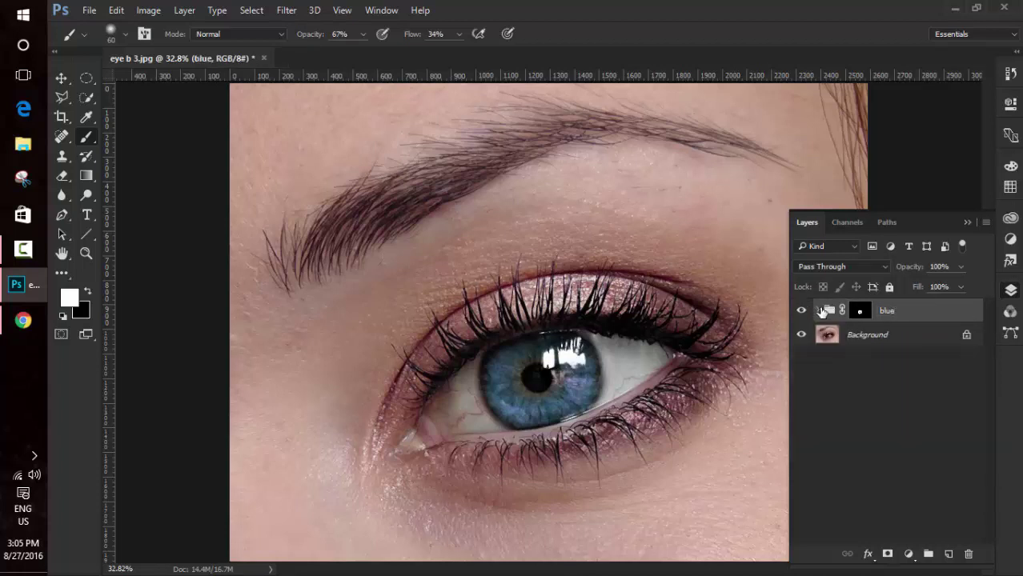
drag(921, 328, 949, 554)
click(911, 340)
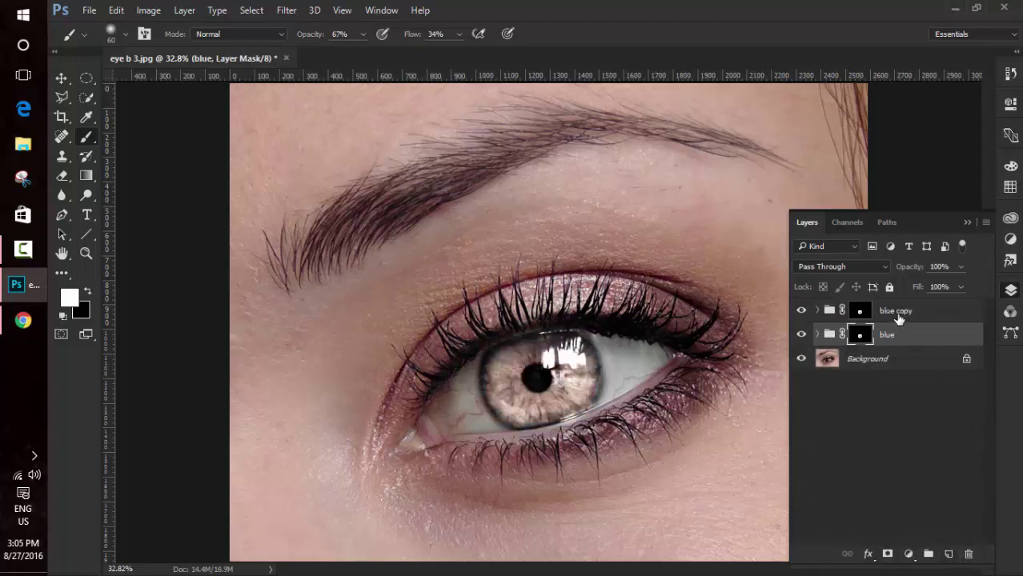
click(898, 317)
In the blue copy group, set Hue/Saturation 1 hue to +51 to turn the iris green
click(801, 334)
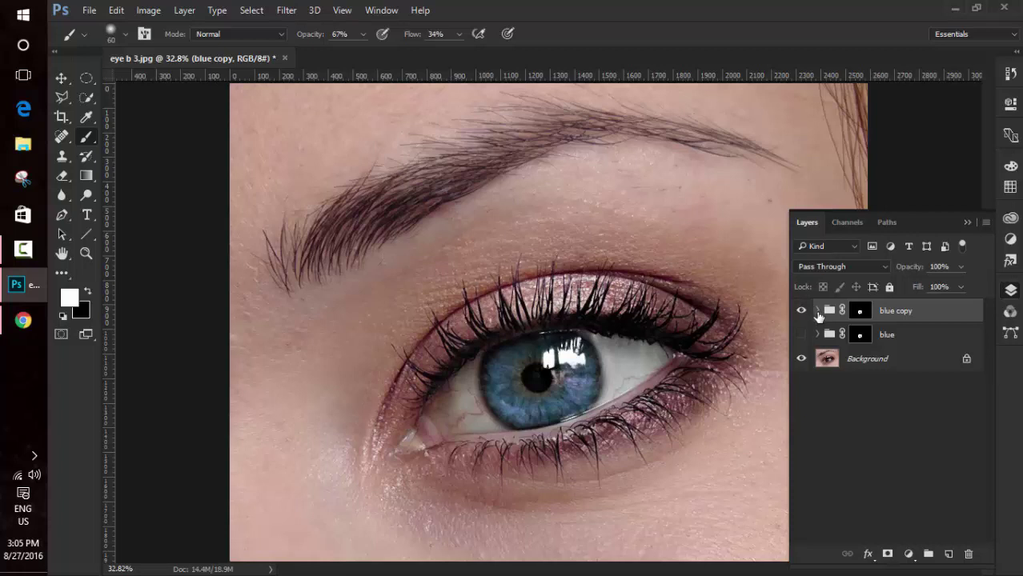
click(818, 312)
double_click(841, 404)
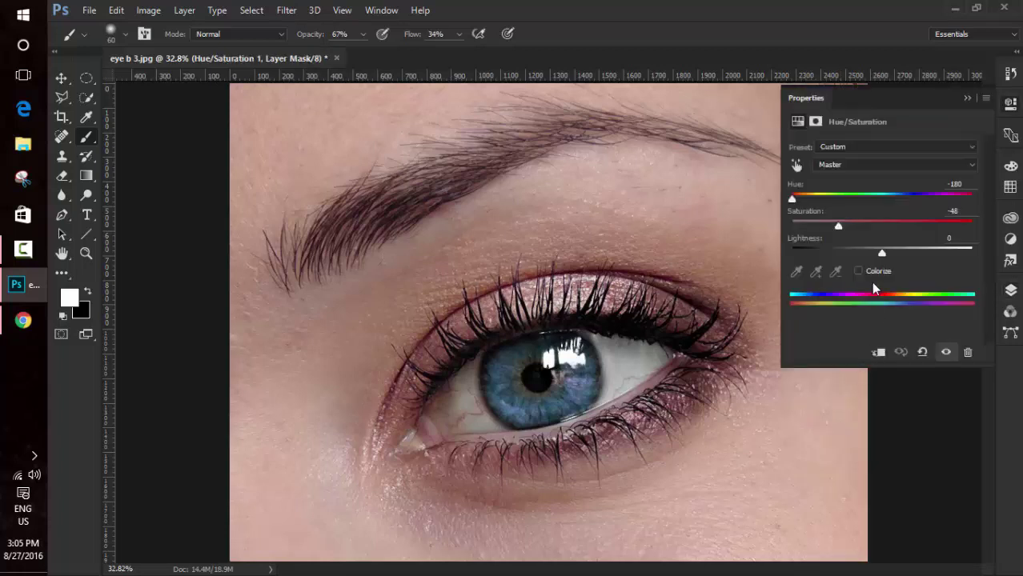
drag(792, 198, 923, 205)
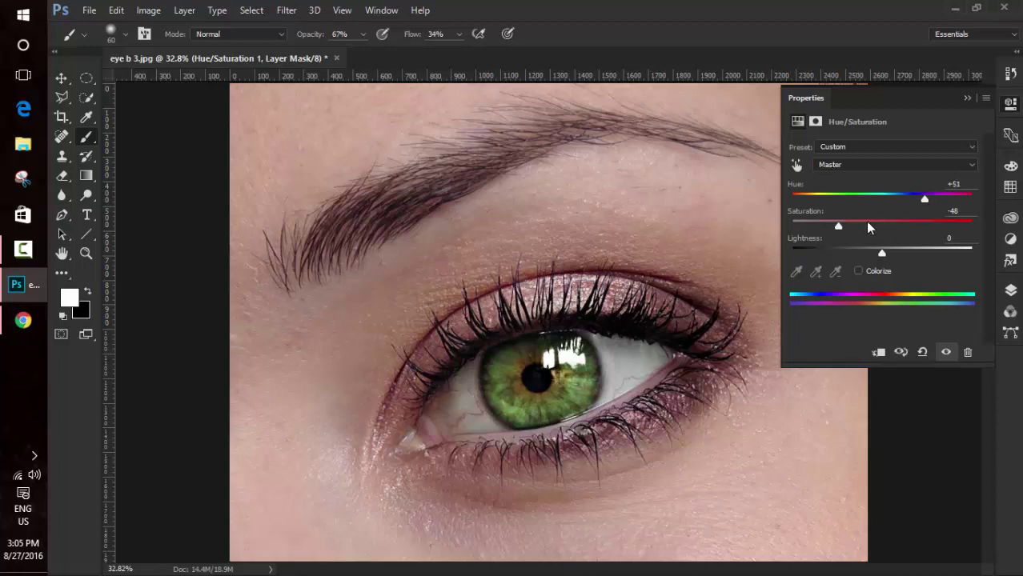
click(966, 98)
click(1010, 291)
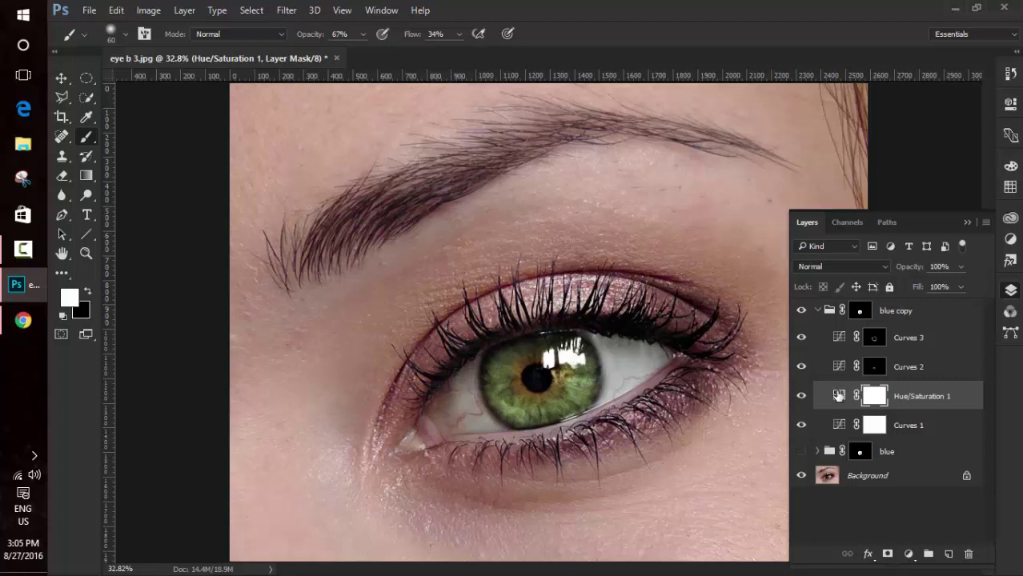
In the copy's Curves 2, raise the RGB curve and pull the Green curve below the diagonal
double_click(838, 365)
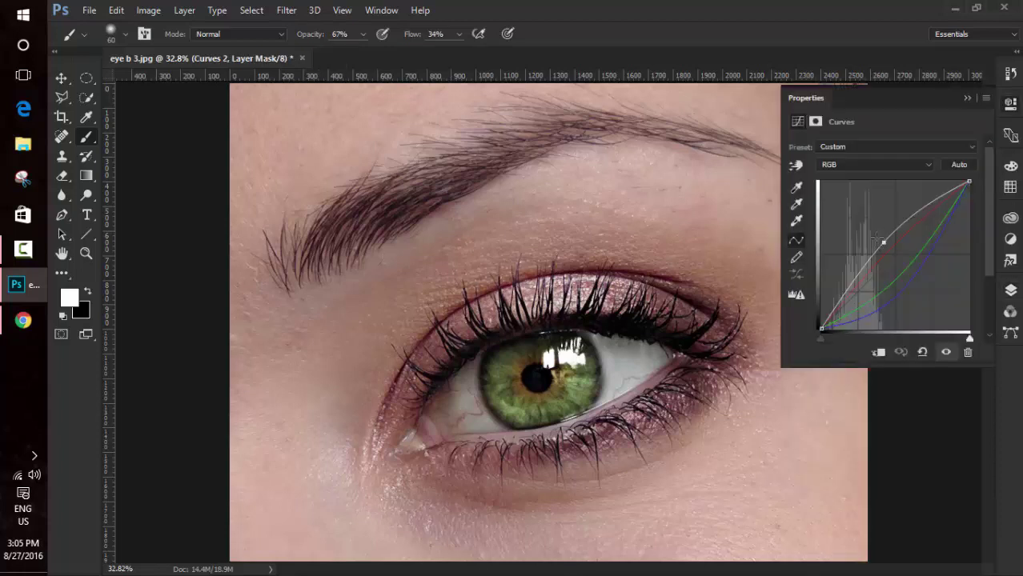
drag(883, 242, 883, 235)
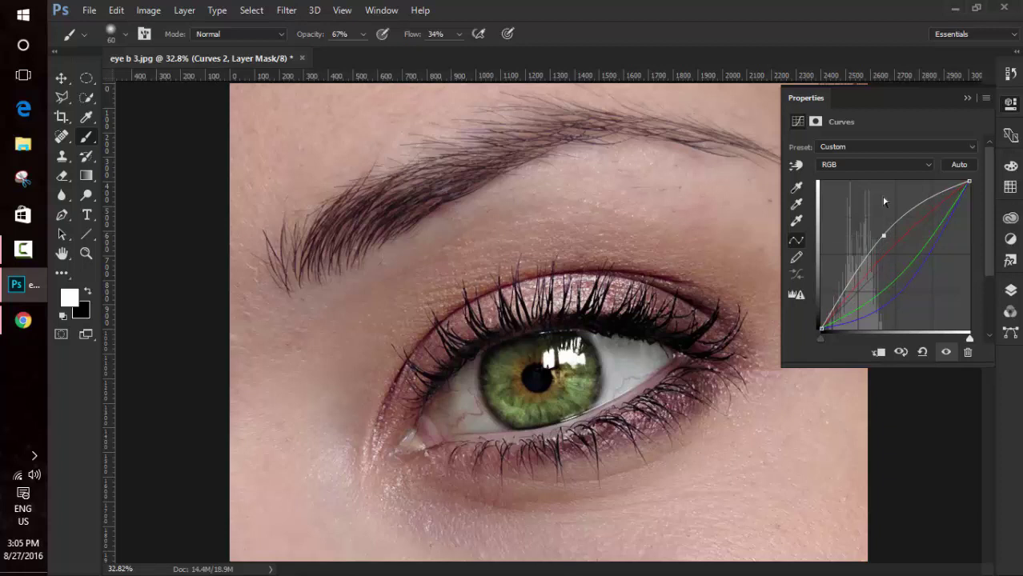
click(879, 165)
click(852, 182)
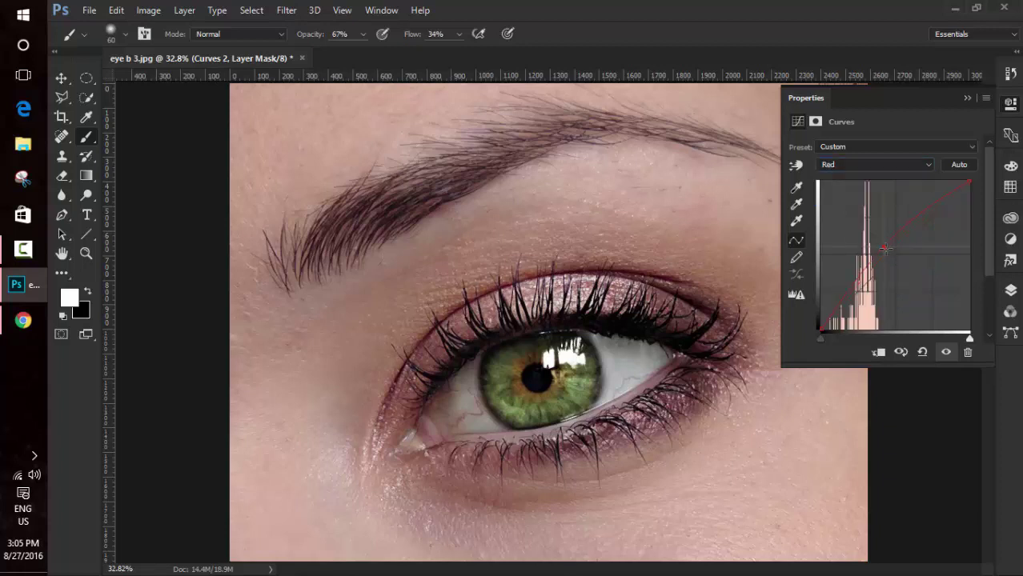
click(893, 169)
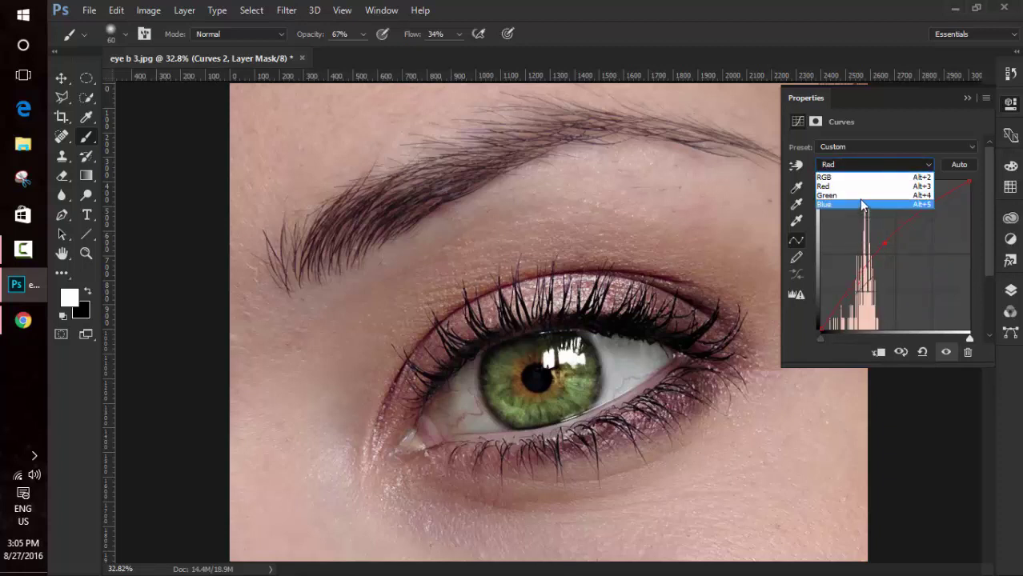
click(859, 197)
drag(905, 245, 917, 271)
click(924, 168)
click(847, 205)
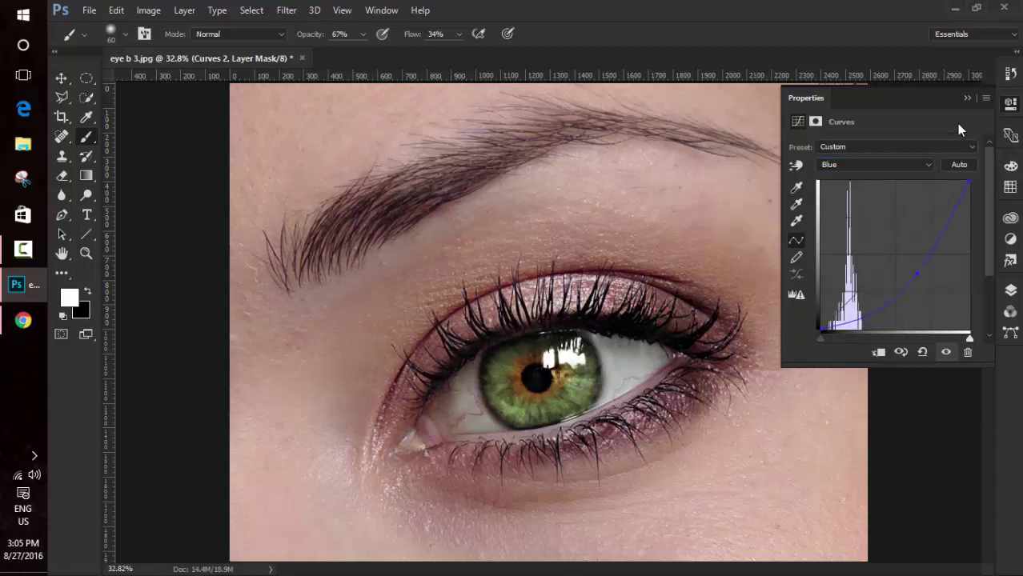
click(966, 98)
click(1010, 291)
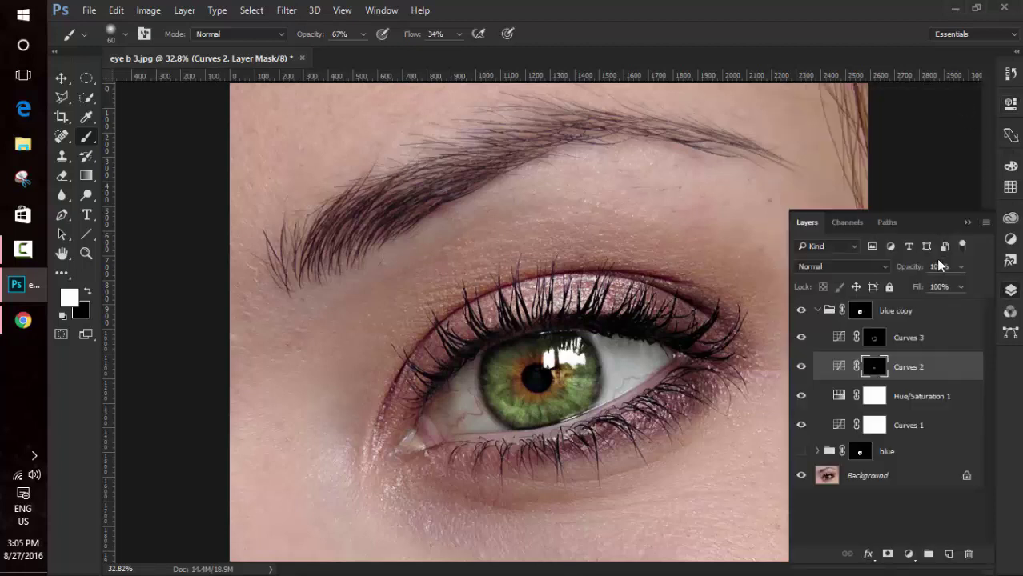
Rename the blue copy group to 'green' and toggle its visibility to compare
double_click(897, 310)
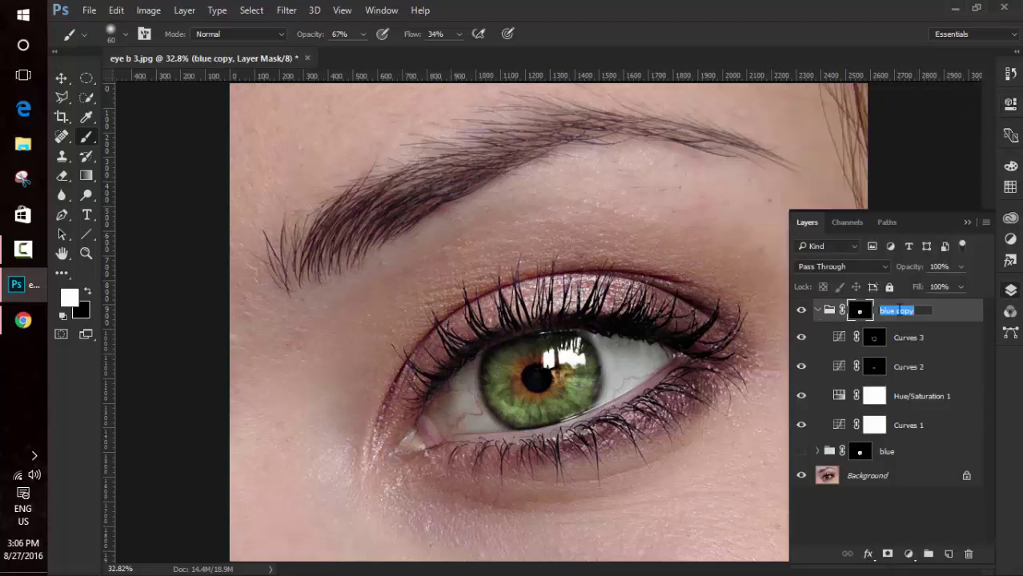
text(green)
key(Return)
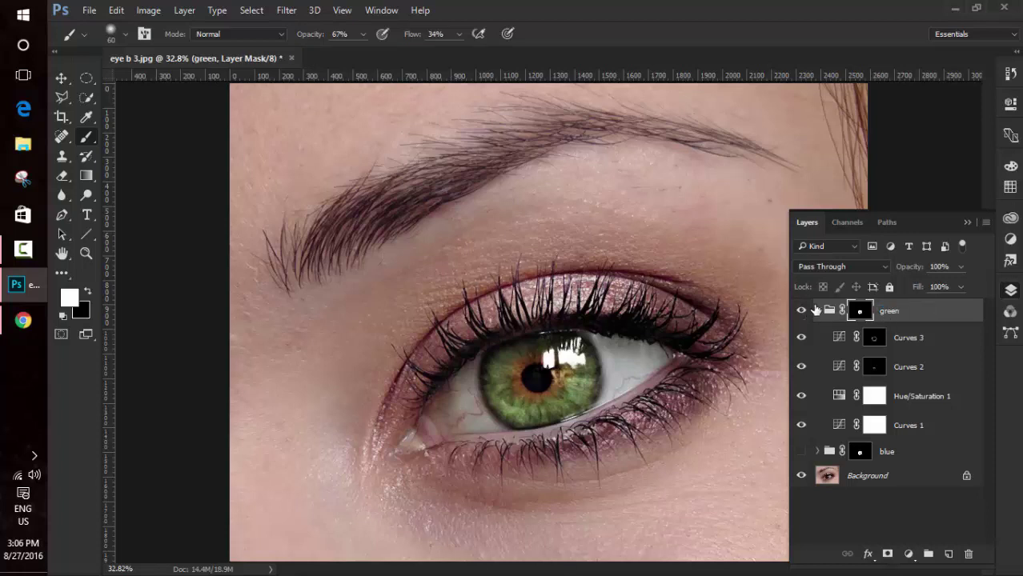
click(816, 310)
click(801, 311)
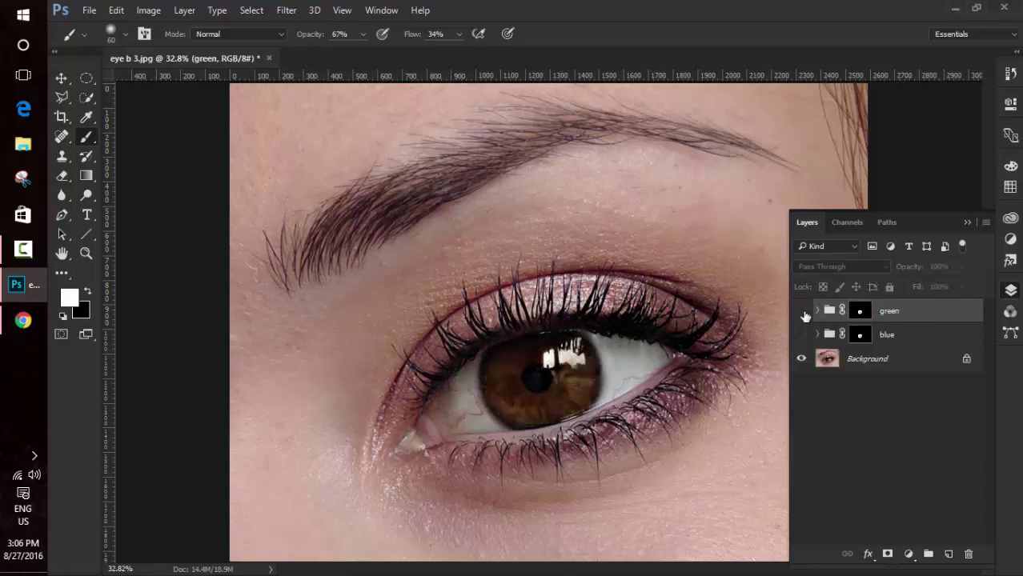
click(801, 310)
click(801, 311)
click(801, 310)
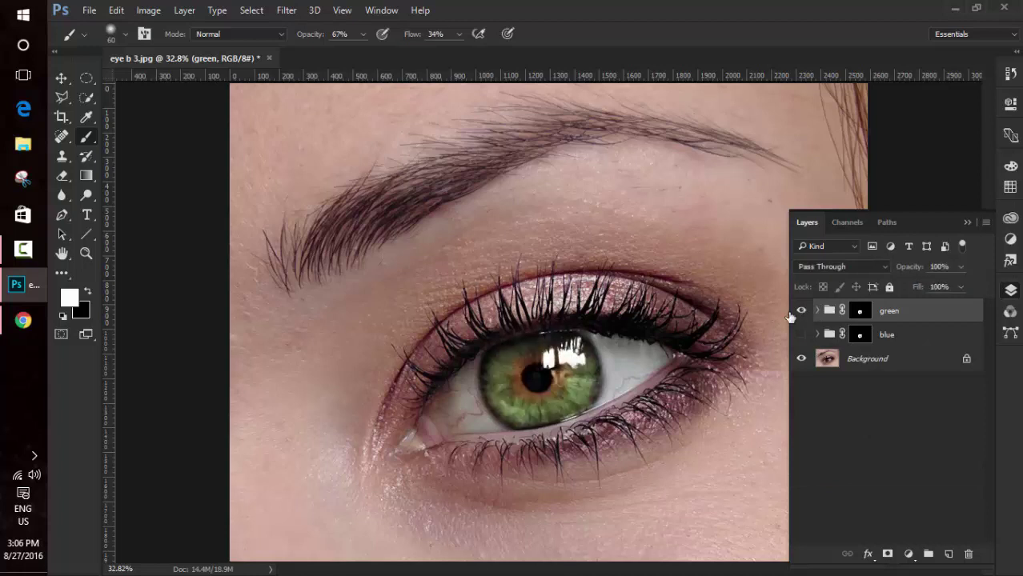
Select the green group's mask, set a size-90 black brush at 100% opacity and flow, and compare visibility
click(860, 314)
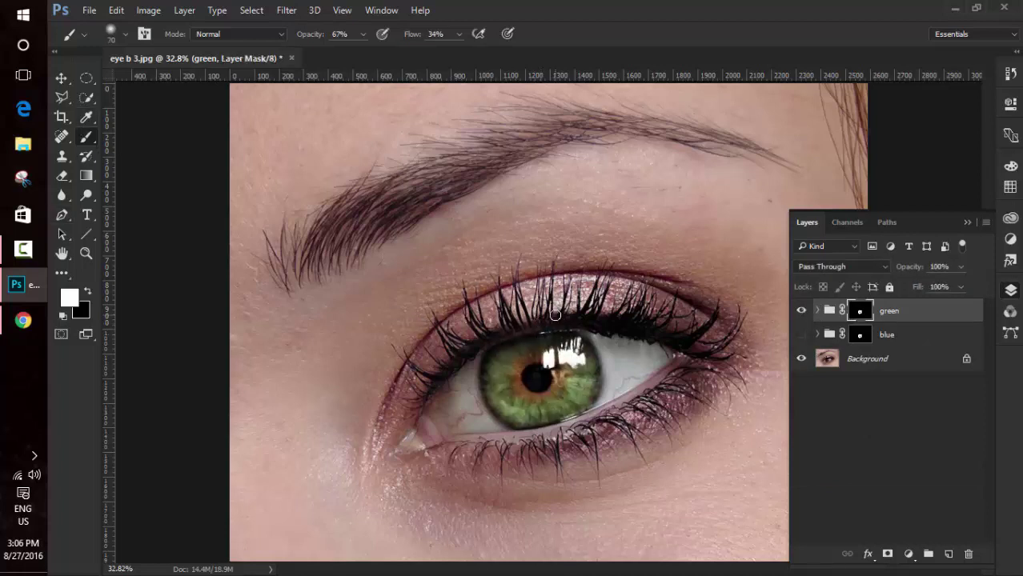
key(bracketright)
key(bracketright)
drag(306, 29, 457, 37)
click(88, 293)
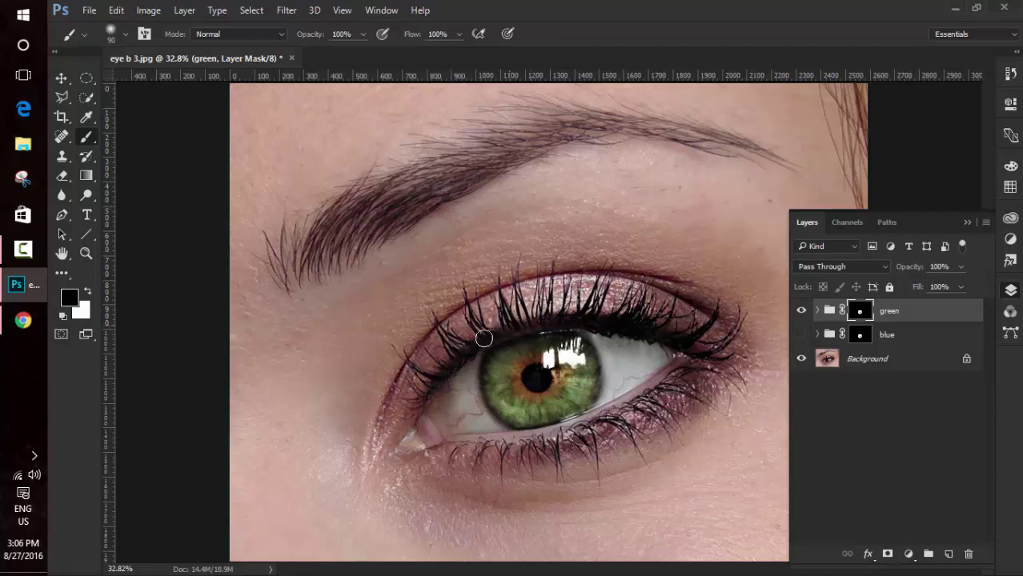
click(801, 311)
click(800, 311)
click(800, 311)
click(800, 311)
click(801, 310)
click(800, 311)
click(800, 310)
Compare the blue group against green, leaving both hidden to show the brown iris
click(800, 335)
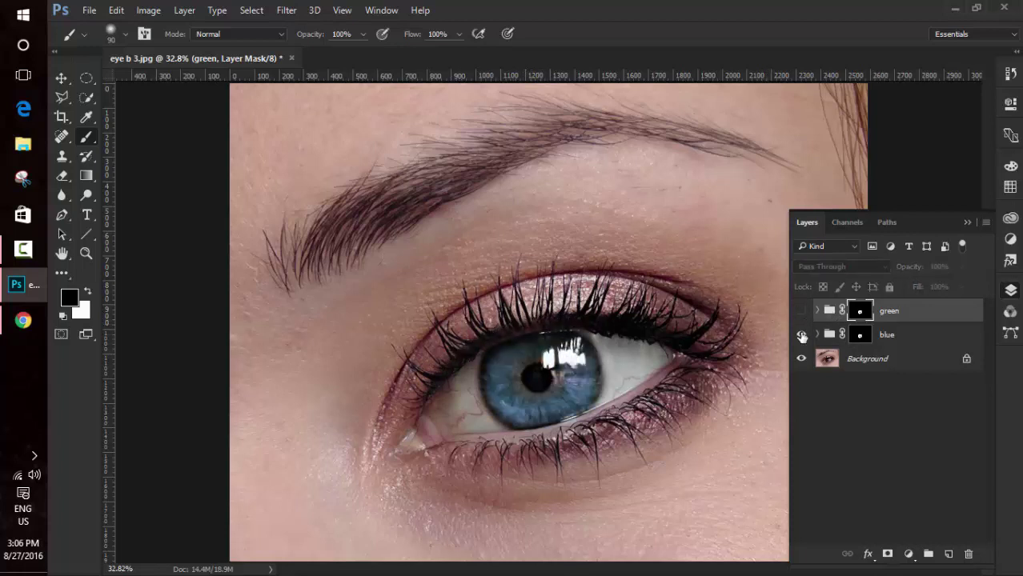
click(855, 335)
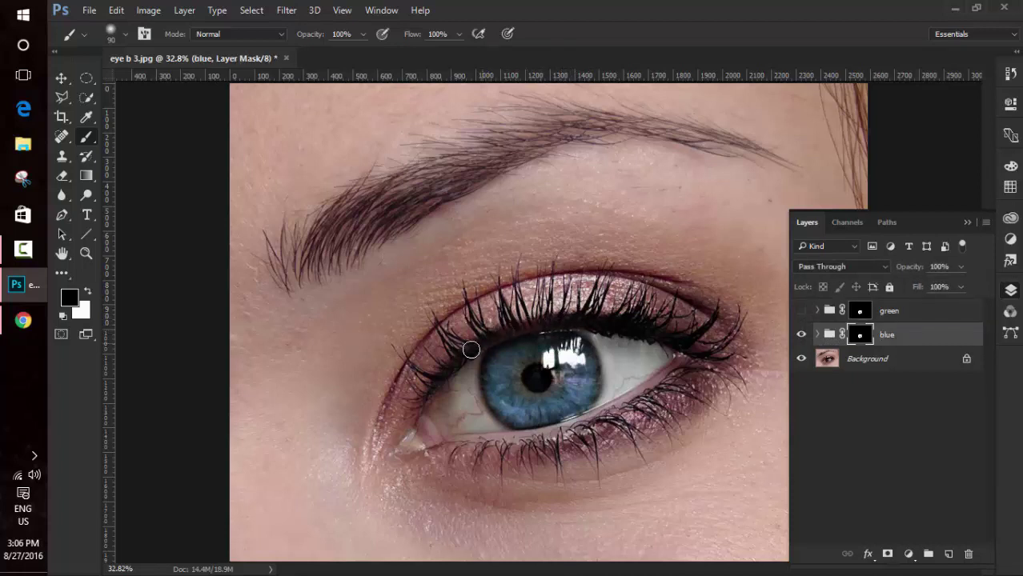
click(800, 334)
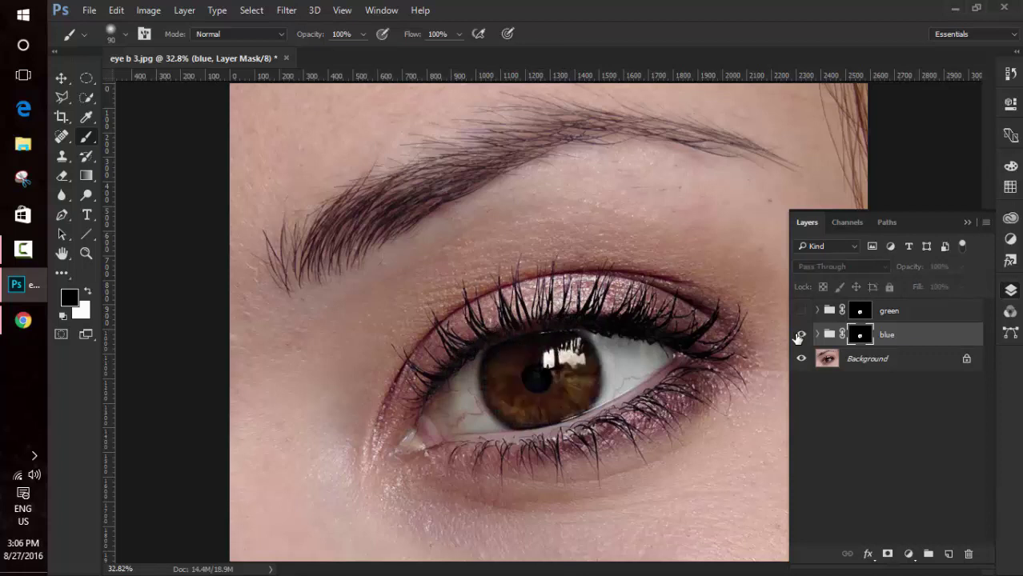
click(801, 334)
click(801, 311)
click(800, 310)
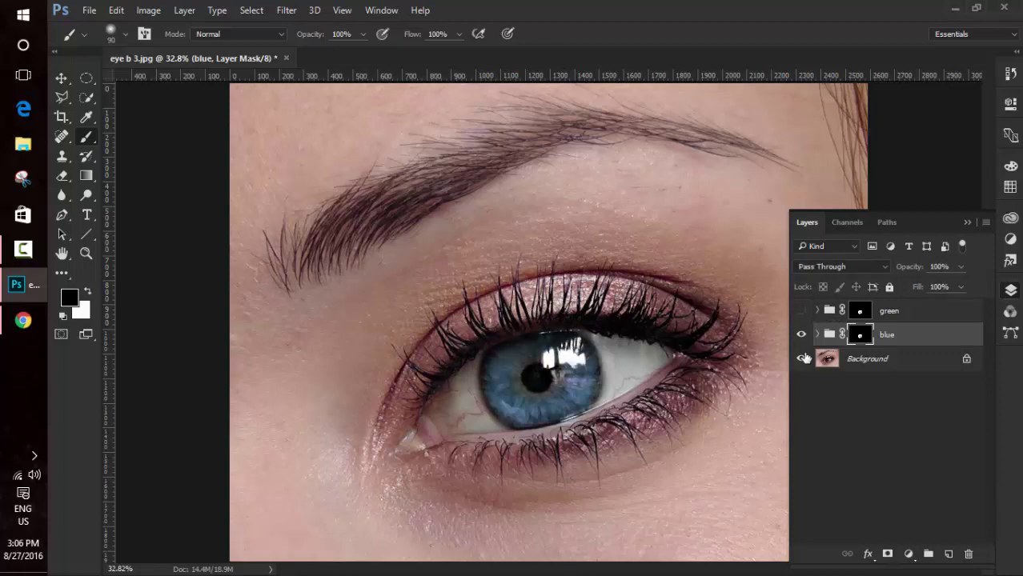
click(800, 334)
click(899, 316)
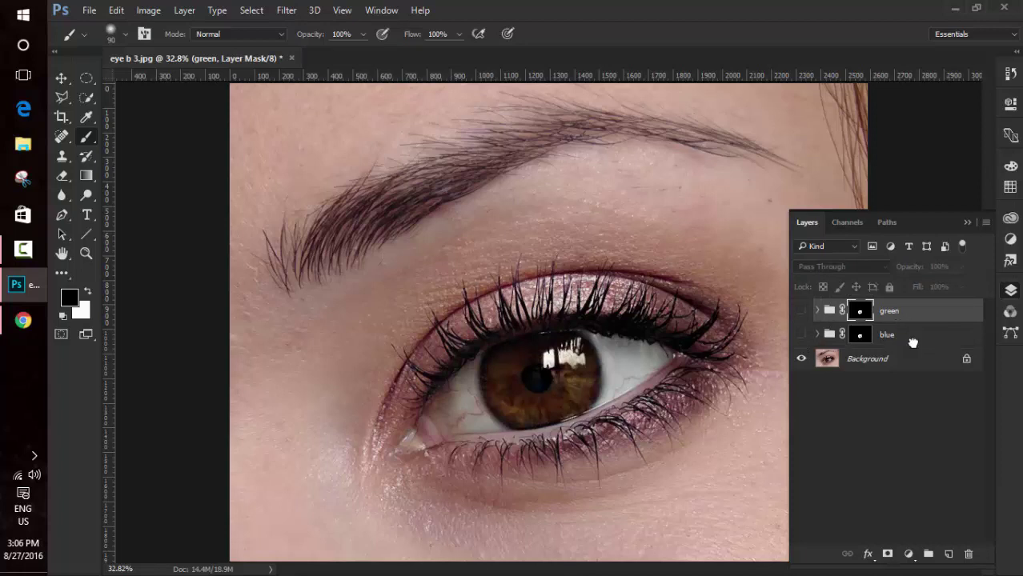
Duplicate the green group and rename the copy 'fantasy'
drag(899, 317, 949, 553)
double_click(887, 312)
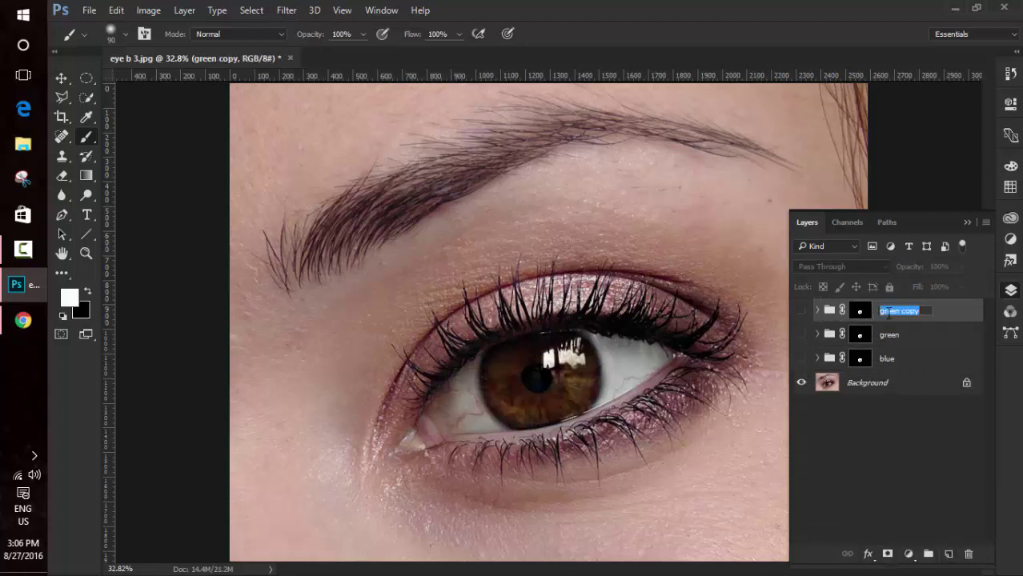
text(fantasy)
click(906, 476)
Show the fantasy group and set its Hue/Saturation 1 to saturation 0, hue about +28
click(801, 311)
click(816, 310)
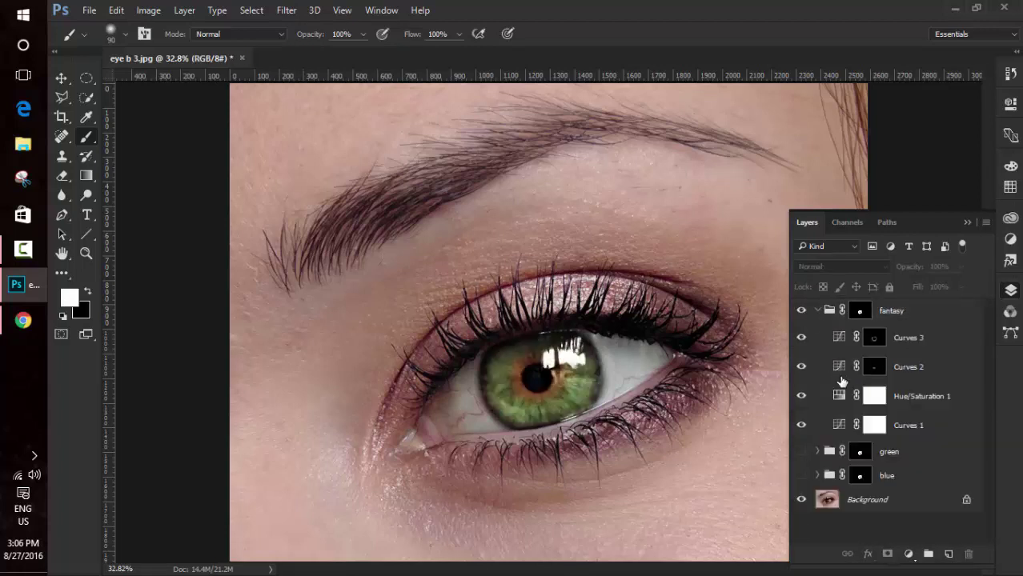
double_click(845, 393)
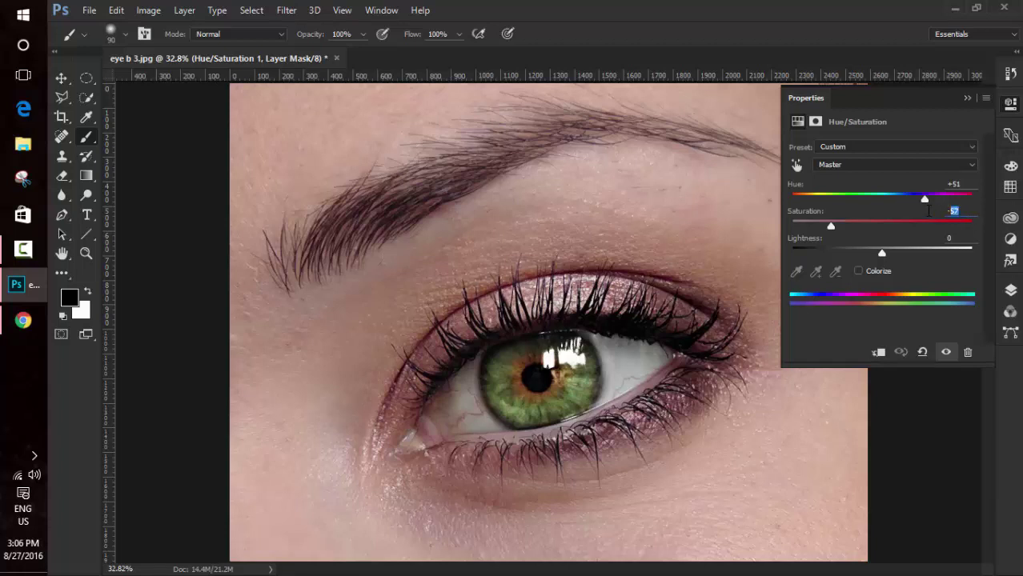
text(0)
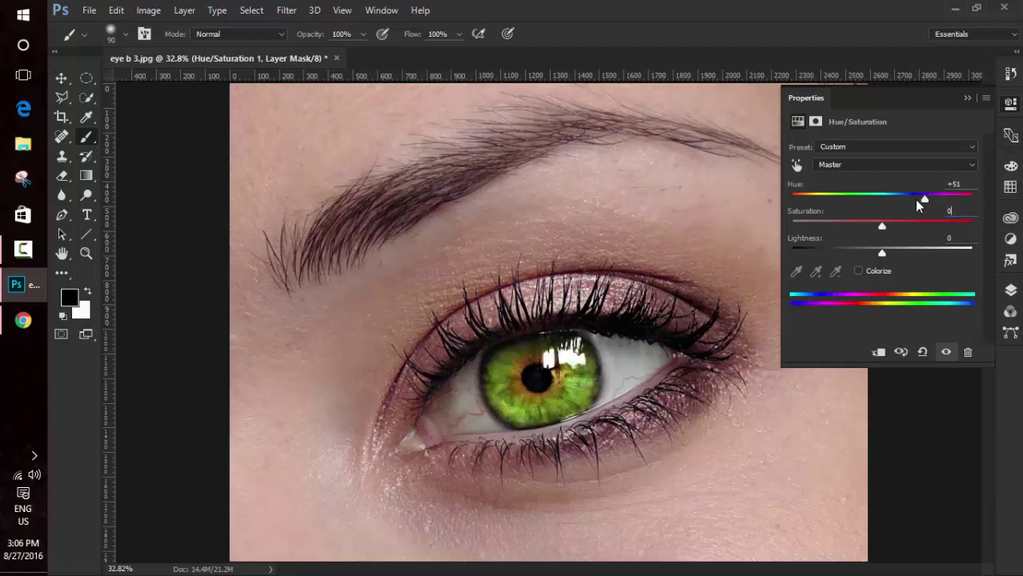
mouse_move(924, 199)
mouse_down()
mouse_move(859, 196)
mouse_move(945, 196)
mouse_move(897, 194)
mouse_move(908, 196)
mouse_up()
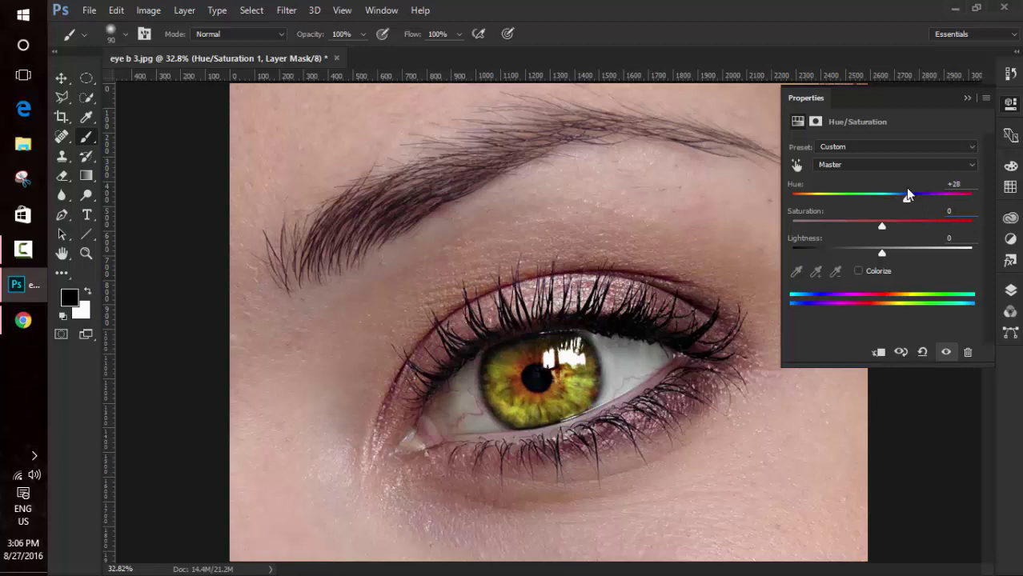
click(966, 98)
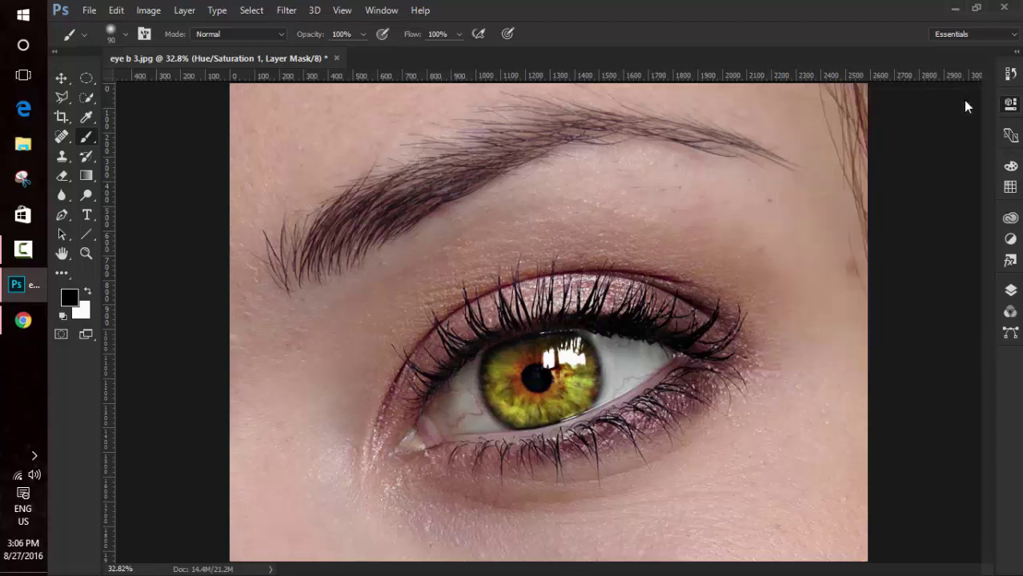
click(1011, 290)
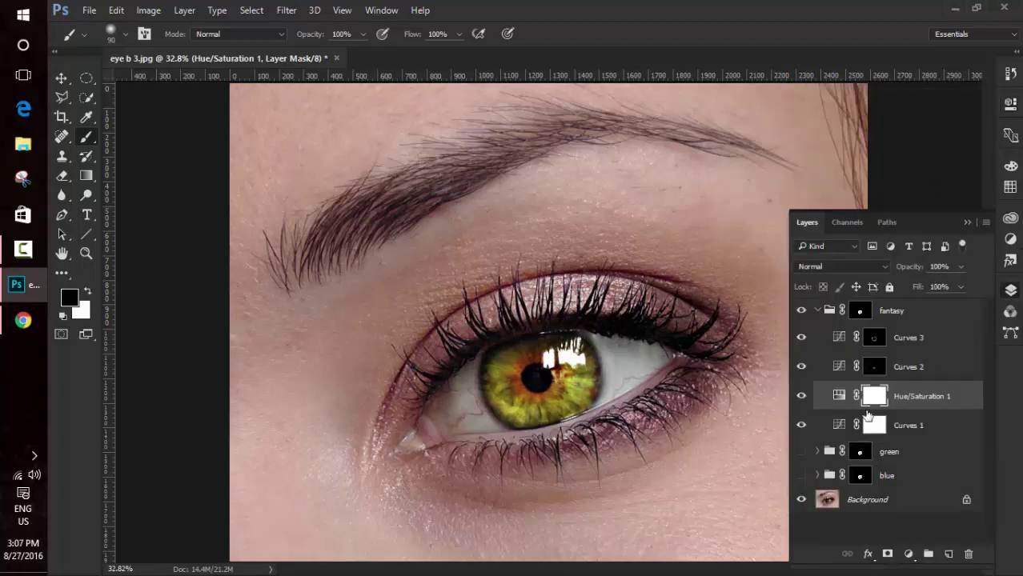
Brighten the fantasy group's Curves 2 RGB curve and raise its Red curve
double_click(838, 367)
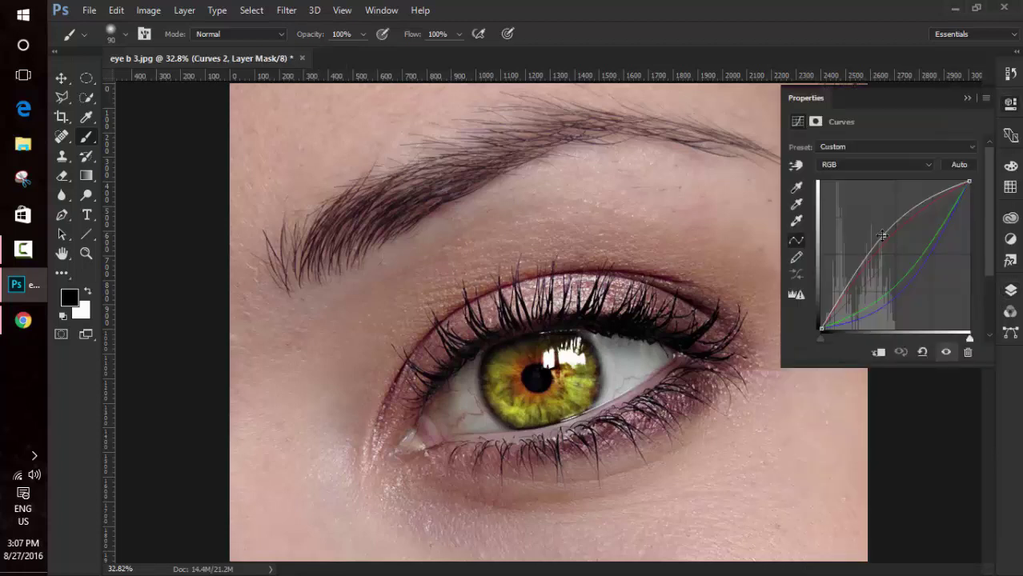
drag(881, 237, 877, 231)
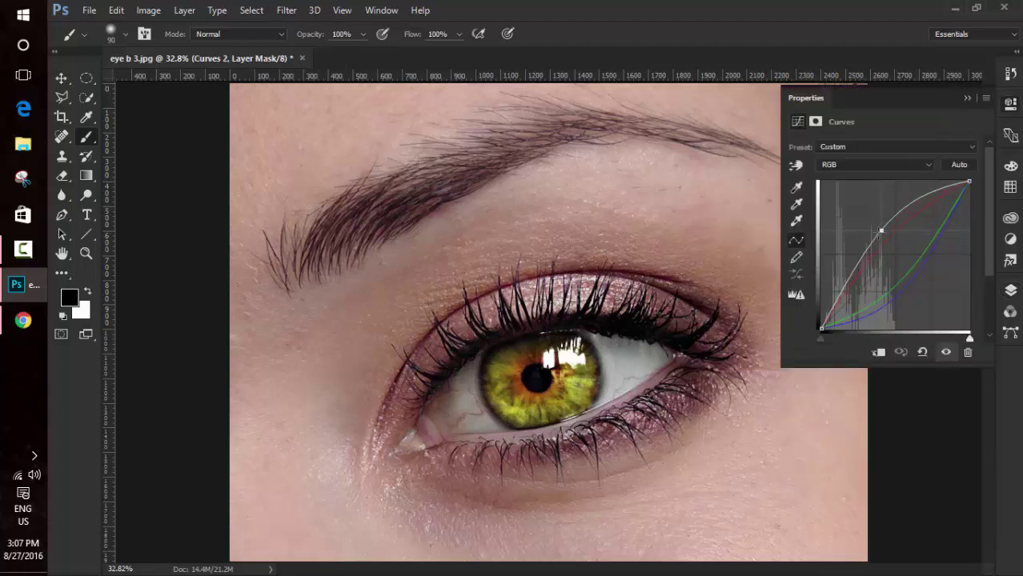
click(921, 165)
click(860, 186)
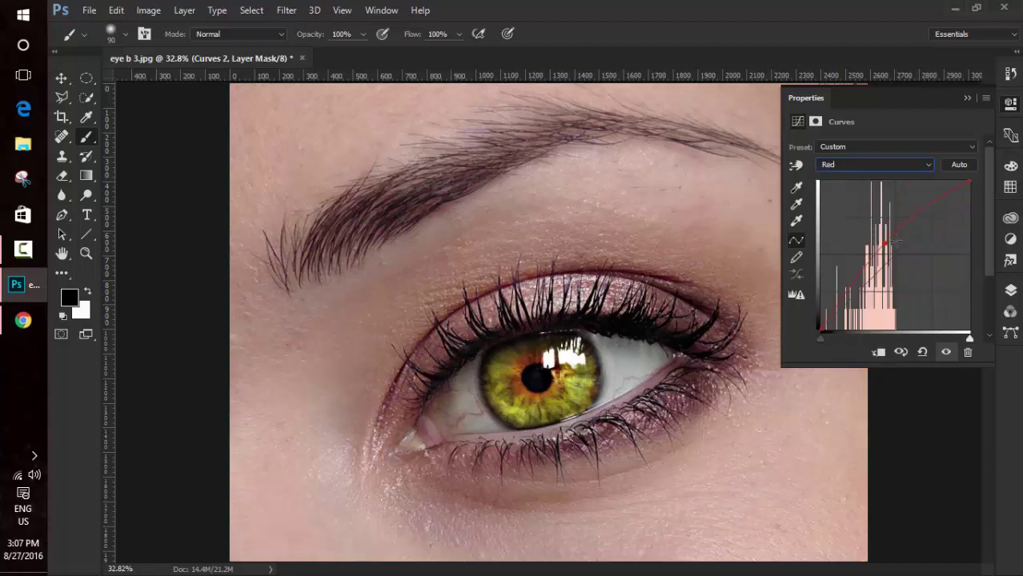
drag(880, 244, 885, 223)
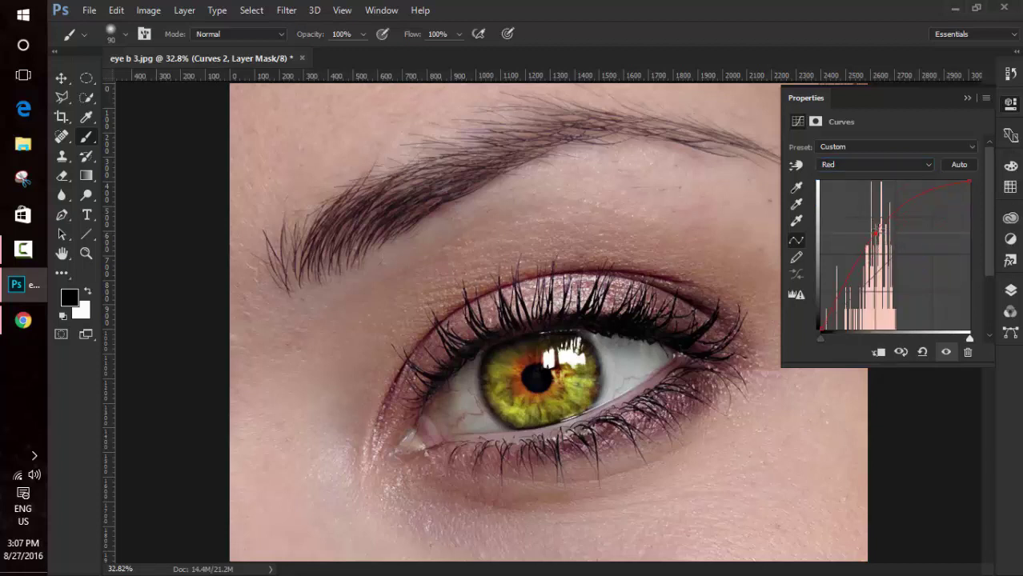
Lower the Curves 2 Green and Blue curves to push the inner iris orange-red
click(916, 164)
click(848, 197)
drag(916, 273, 923, 272)
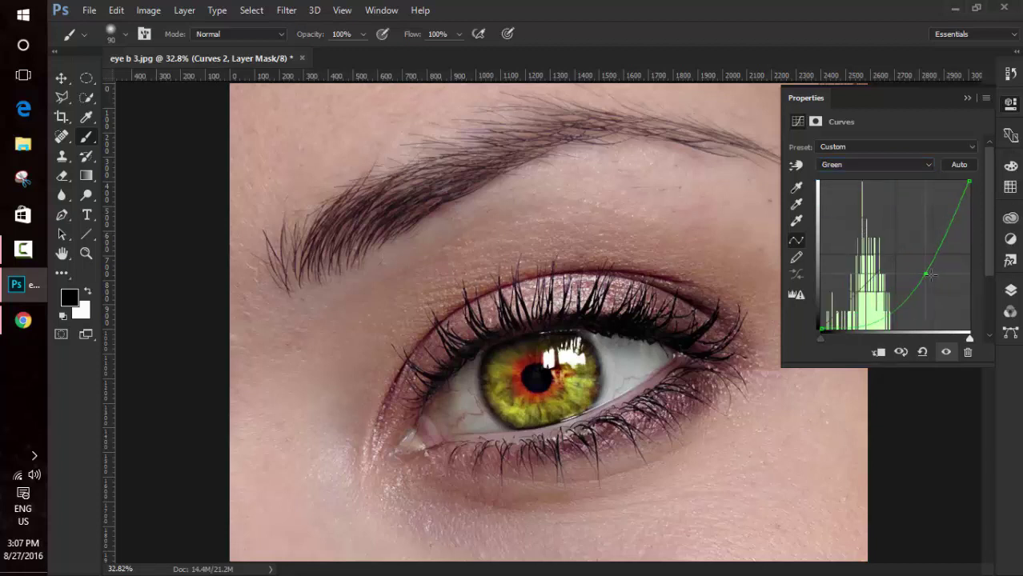
click(912, 165)
click(888, 205)
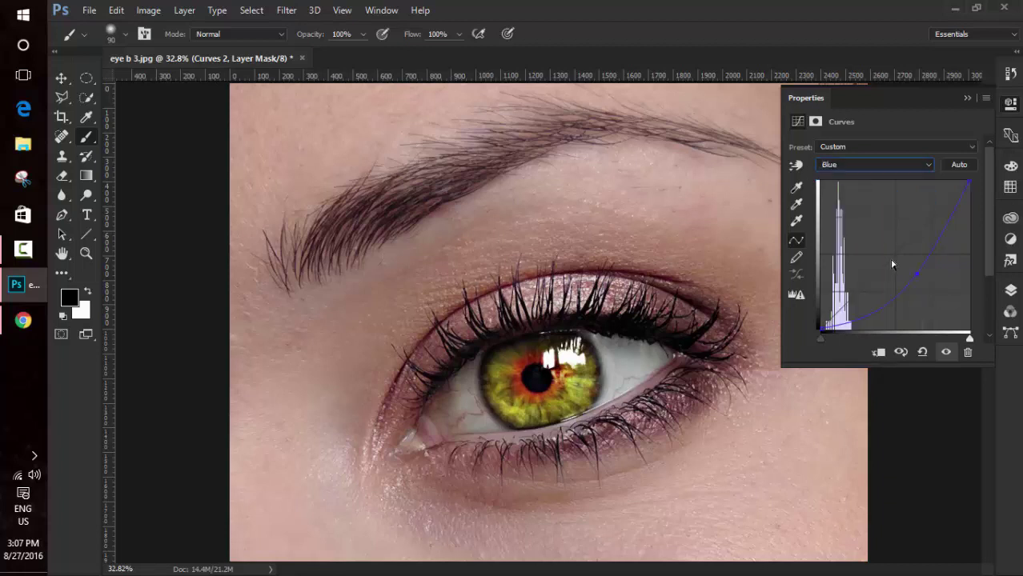
drag(917, 273, 931, 290)
click(966, 99)
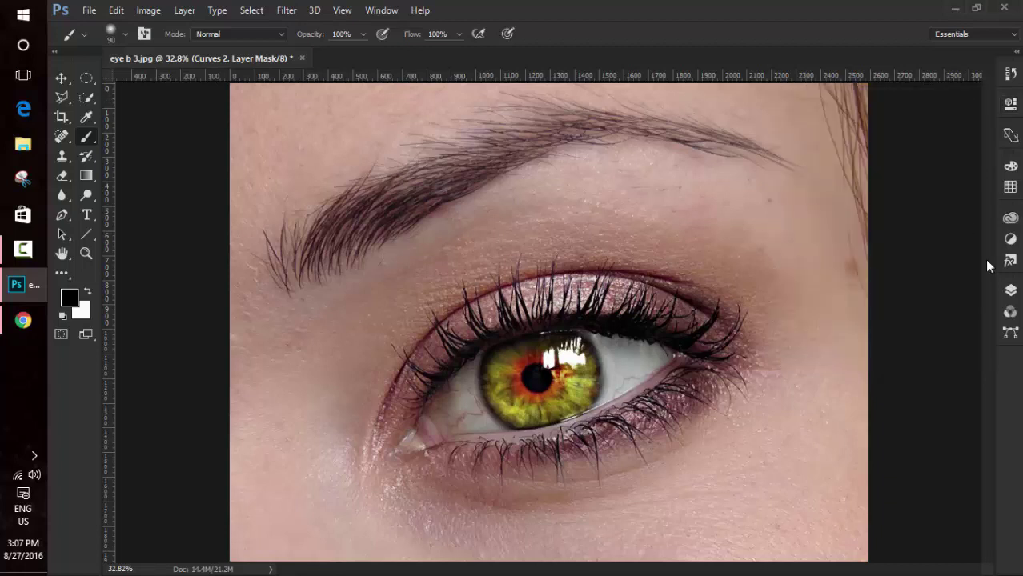
click(1010, 290)
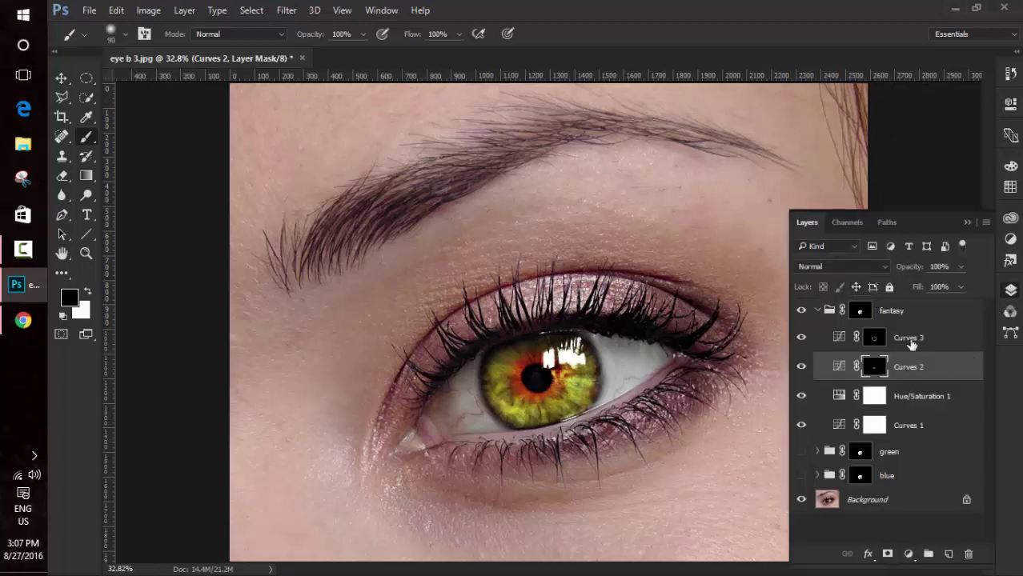
Select Curves 3 and add a new Curves 4 adjustment above it
click(911, 340)
click(907, 554)
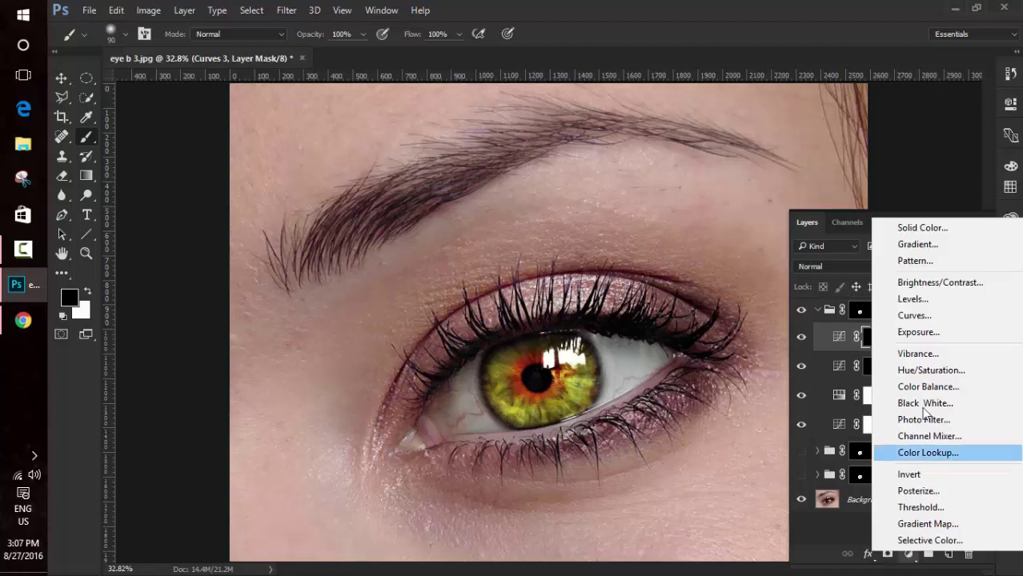
click(914, 315)
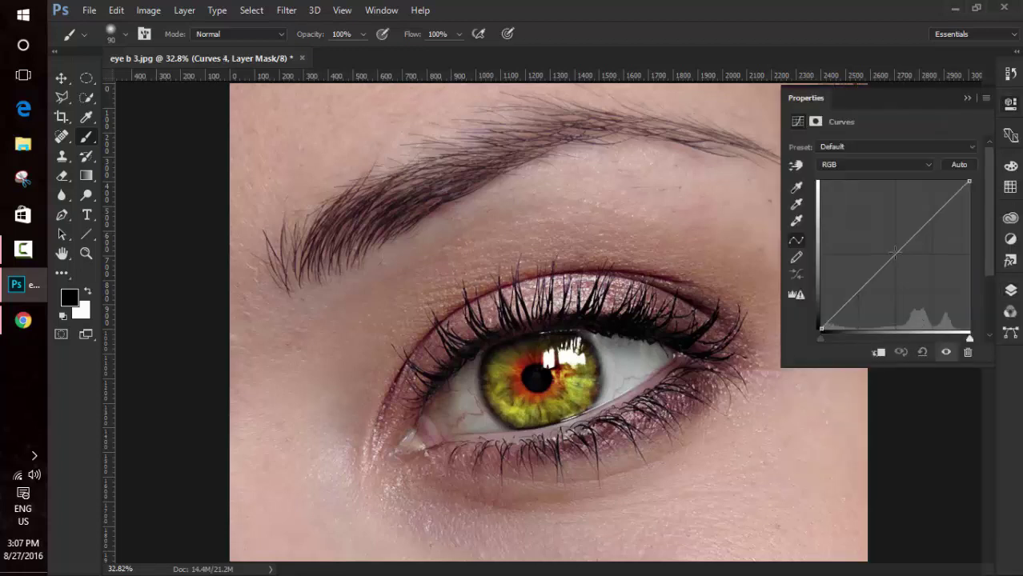
Bend Curves 4 upward to brighten the iris, then invert its mask to hide it
drag(895, 256, 878, 220)
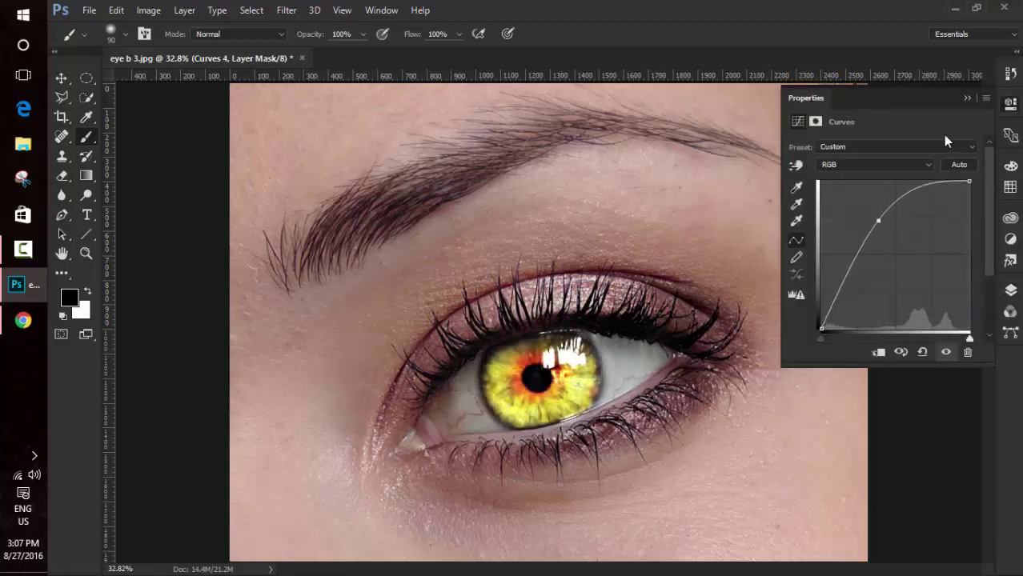
click(966, 99)
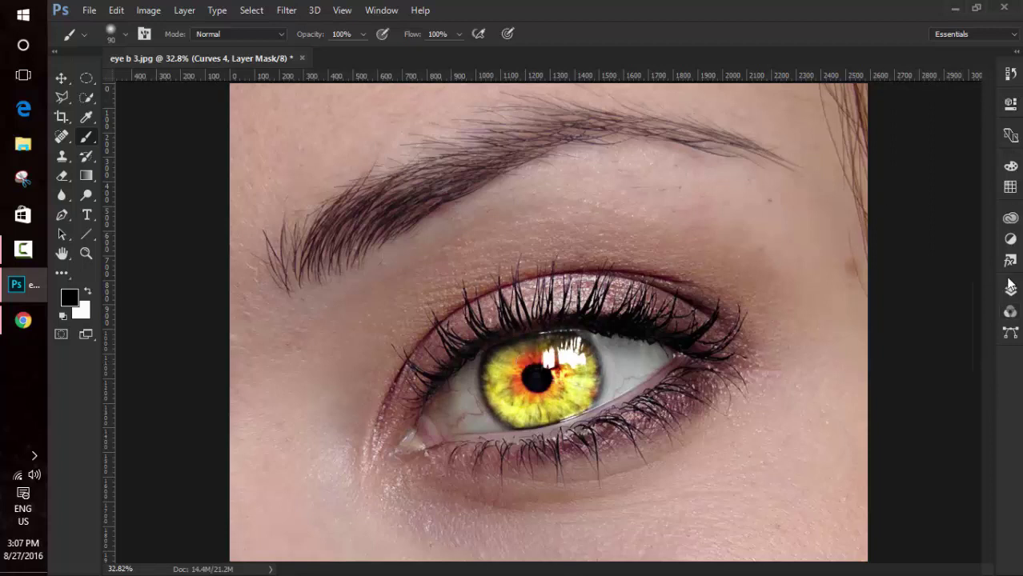
click(1010, 288)
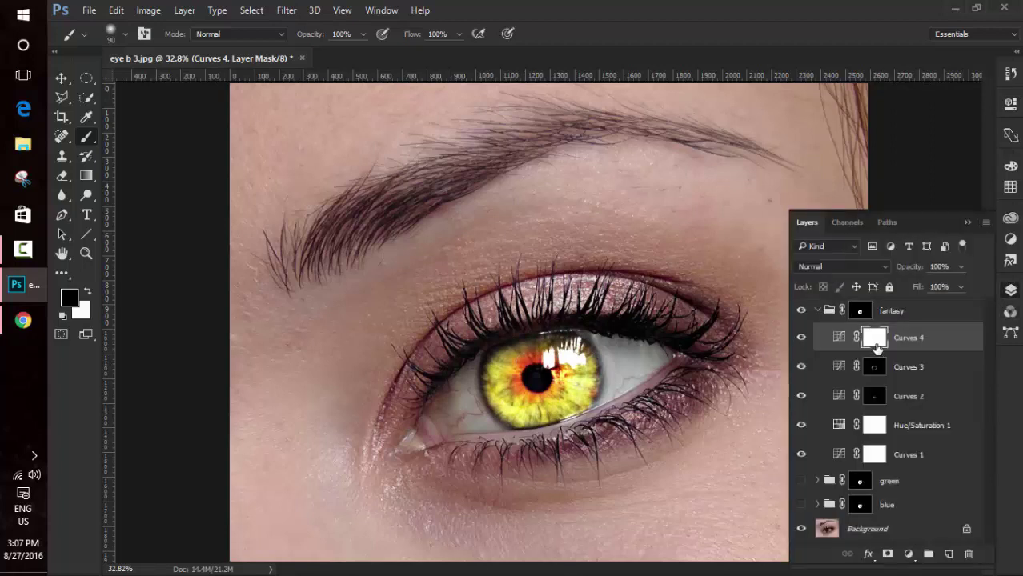
key(ctrl+i)
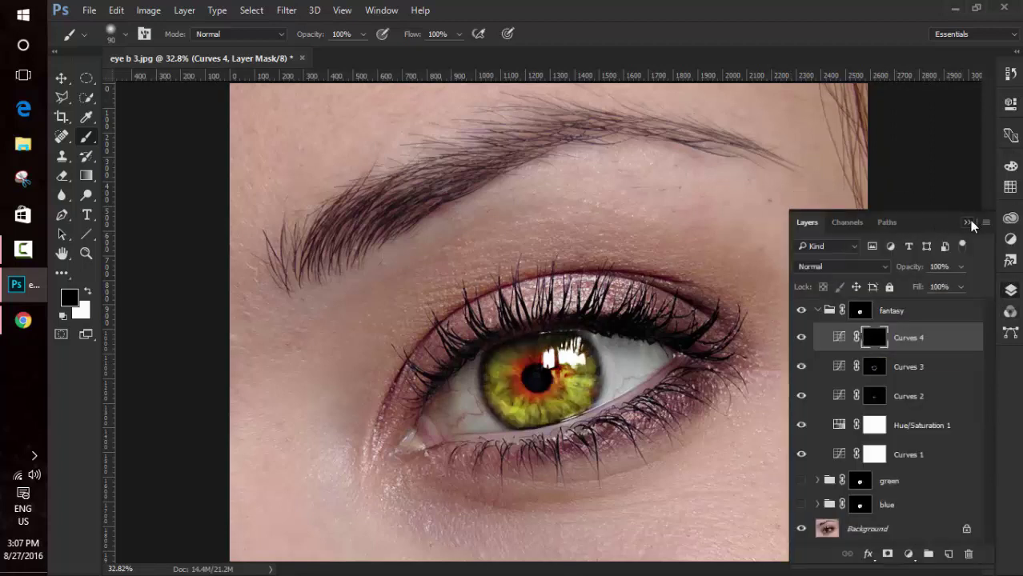
click(968, 222)
Zoom in on the iris and set up a 15 px hard white brush
key(z)
drag(589, 344, 664, 344)
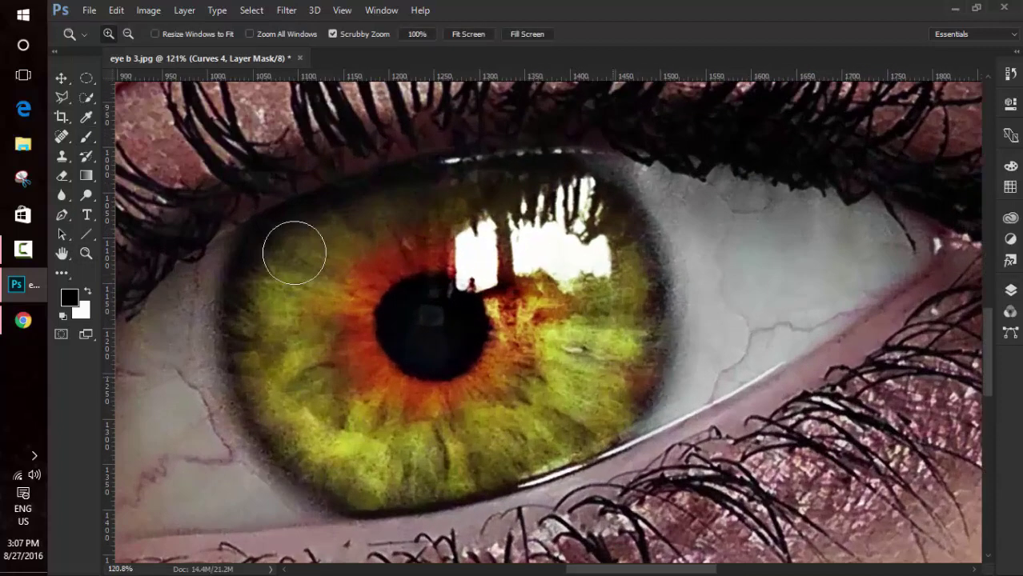
key(b)
key(bracketleft)
key(bracketleft)
key(bracketleft)
key(bracketleft)
key(bracketleft)
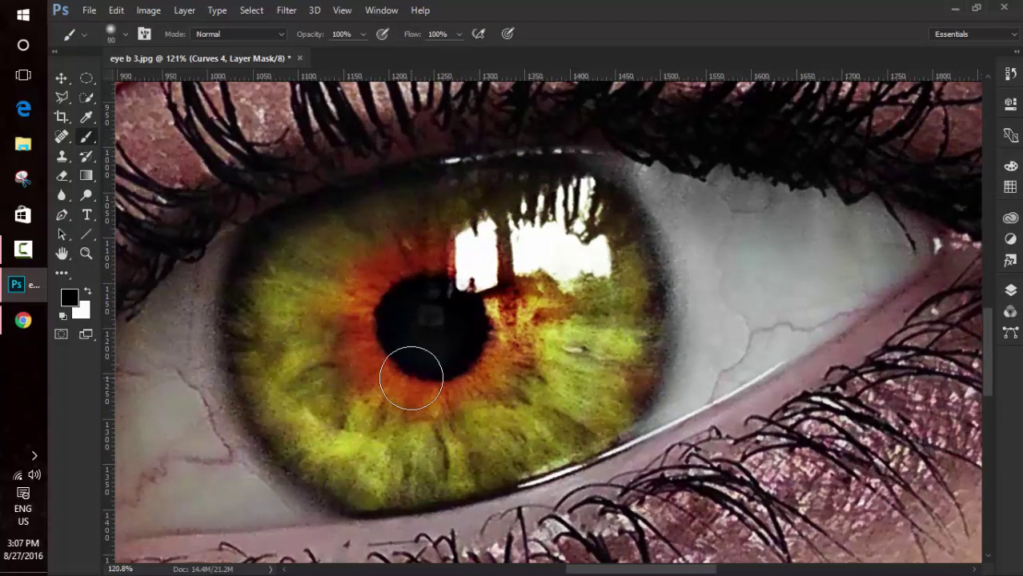
key(bracketleft)
key(bracketleft)
right_click(408, 387)
click(549, 402)
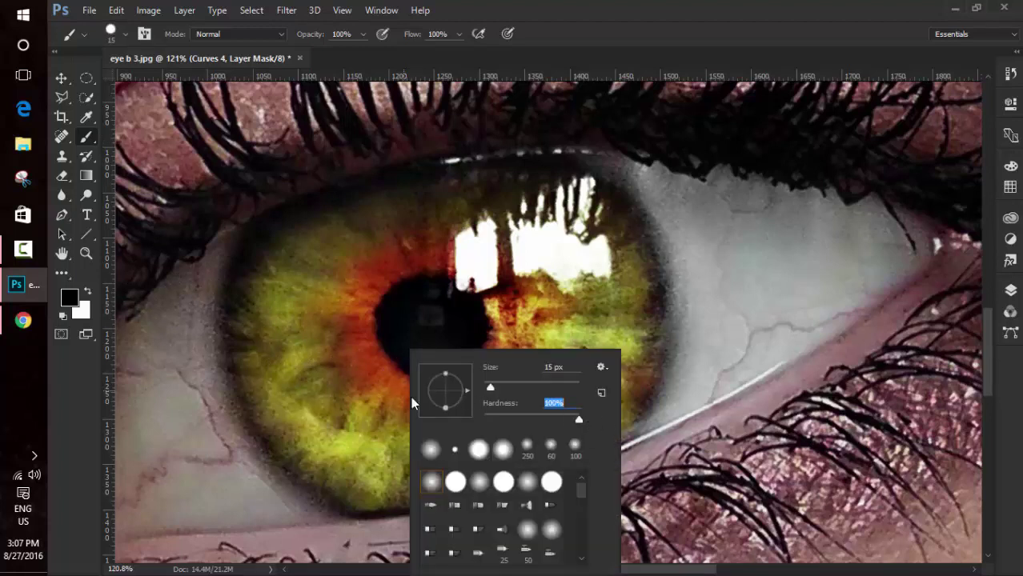
key(Return)
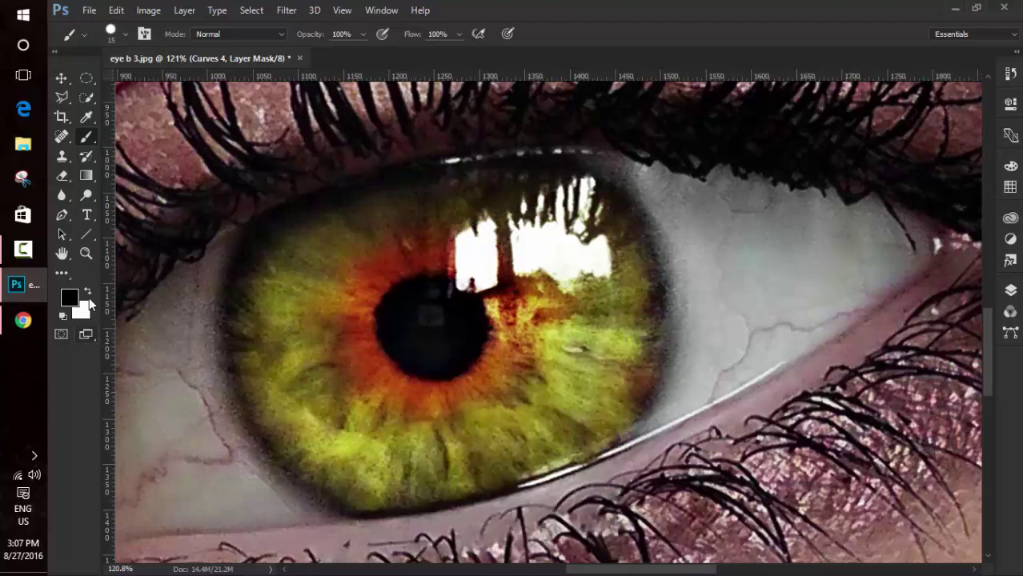
Paint short bright streaks below, left of and above the pupil
drag(392, 390, 409, 414)
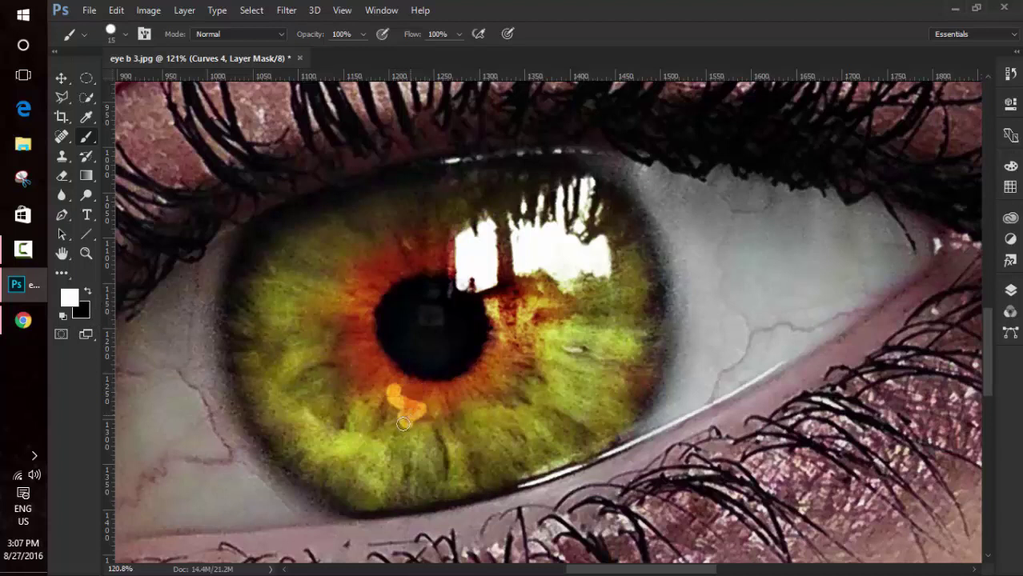
click(366, 373)
drag(366, 382, 350, 402)
drag(354, 356, 307, 330)
drag(332, 294, 351, 337)
click(323, 383)
mouse_move(348, 277)
mouse_down()
mouse_move(339, 255)
mouse_move(354, 225)
mouse_move(412, 254)
mouse_move(374, 282)
mouse_up()
Add bright streaks to the right, lower-right and top of the iris
drag(509, 303, 562, 297)
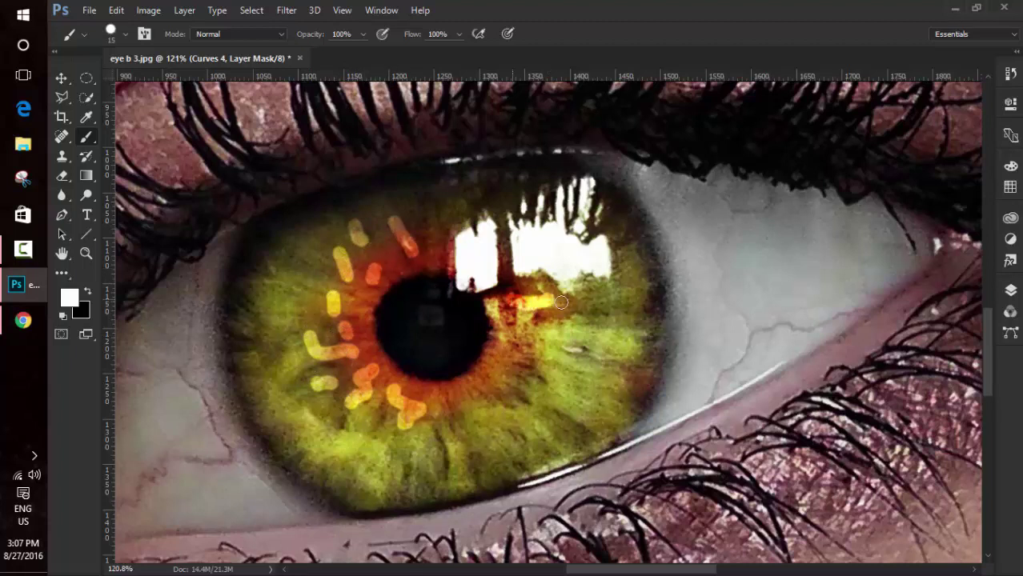
drag(516, 330, 550, 377)
mouse_move(512, 386)
mouse_down()
mouse_move(497, 403)
mouse_move(415, 435)
mouse_up()
click(486, 436)
click(436, 398)
drag(433, 226, 444, 202)
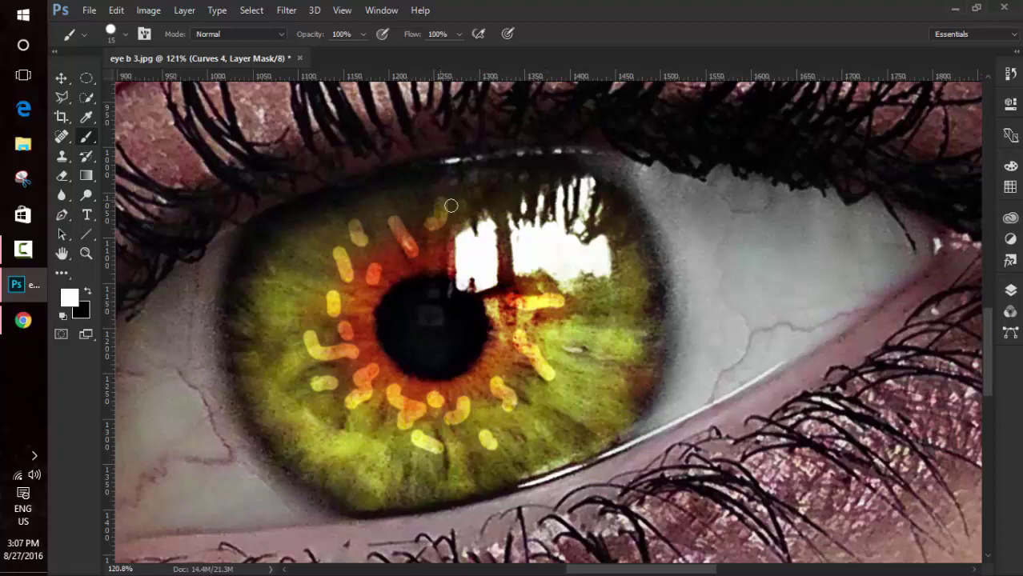
click(1010, 291)
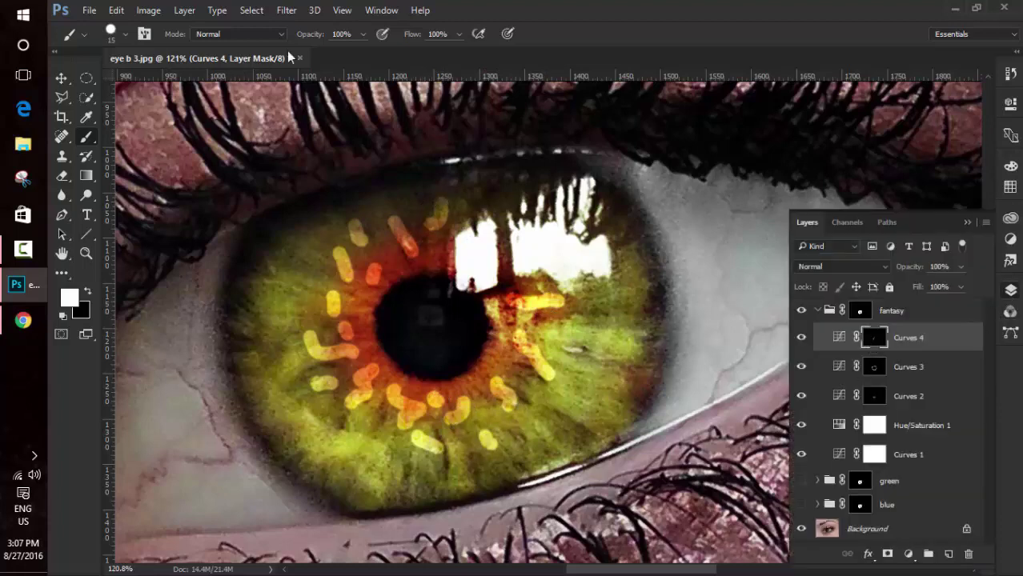
Blur the Curves 4 mask with a 6 px Gaussian Blur and lower its curve point
click(289, 9)
mouse_move(376, 175)
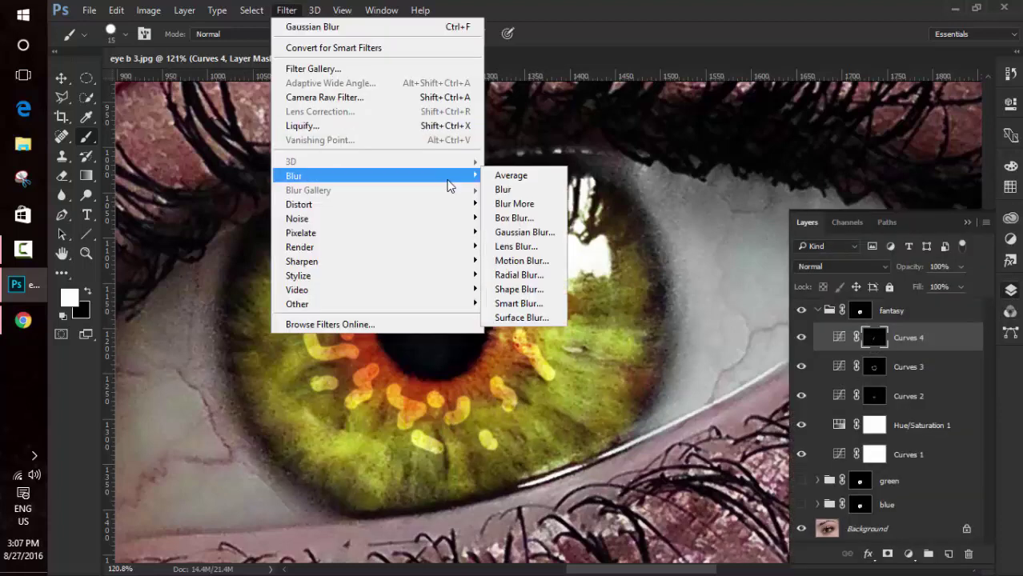
click(532, 232)
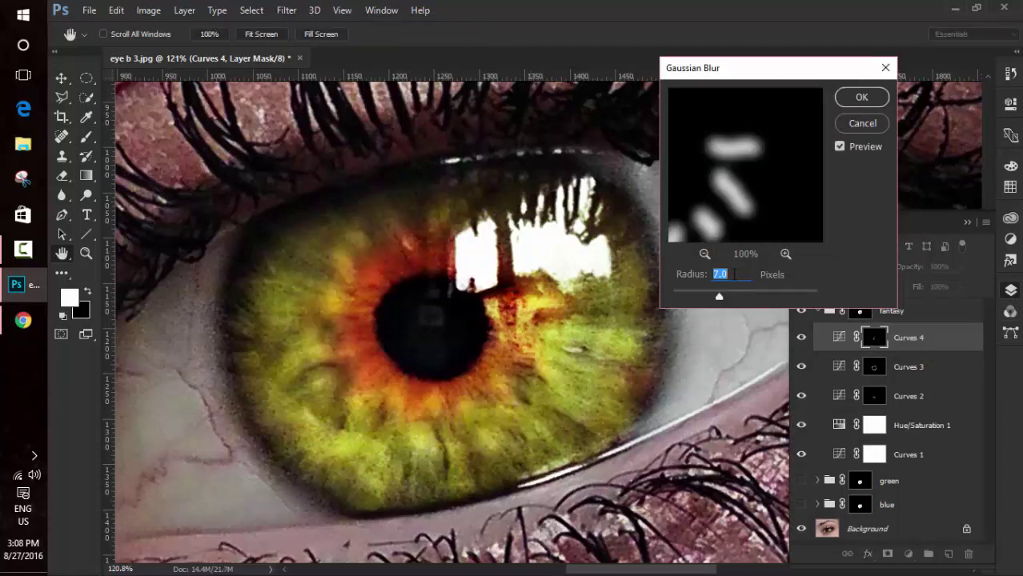
text(5)
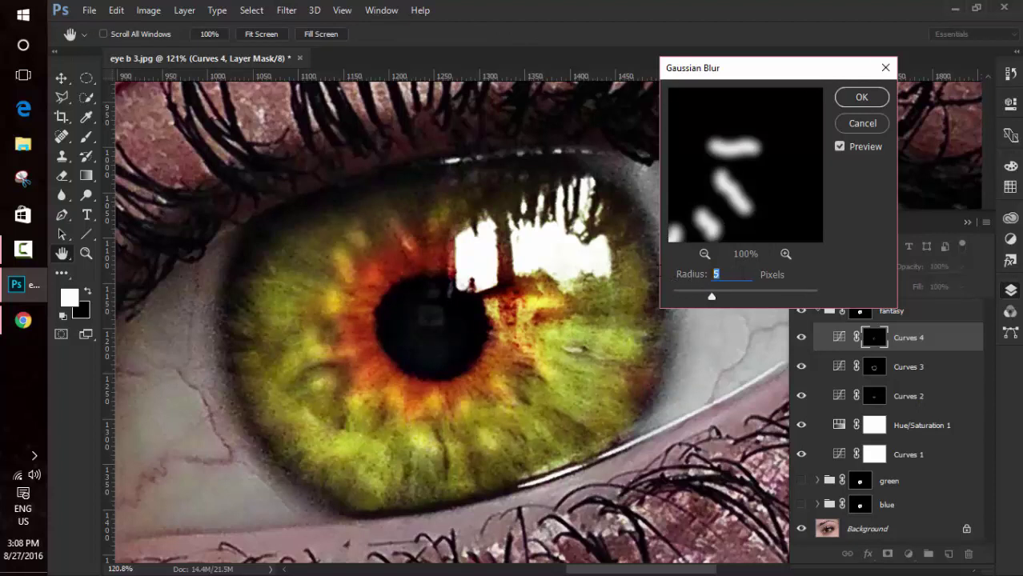
text(6)
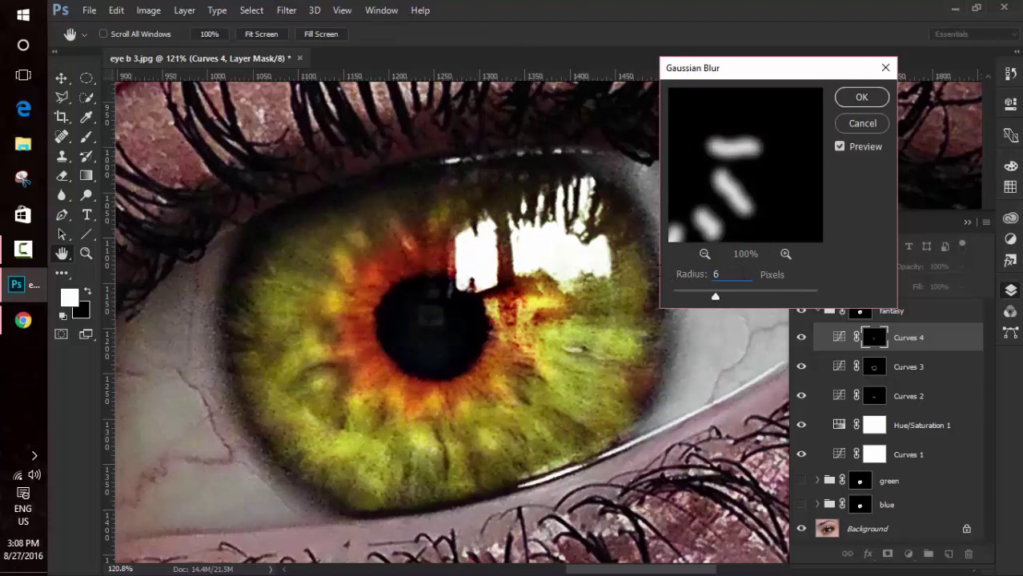
click(857, 99)
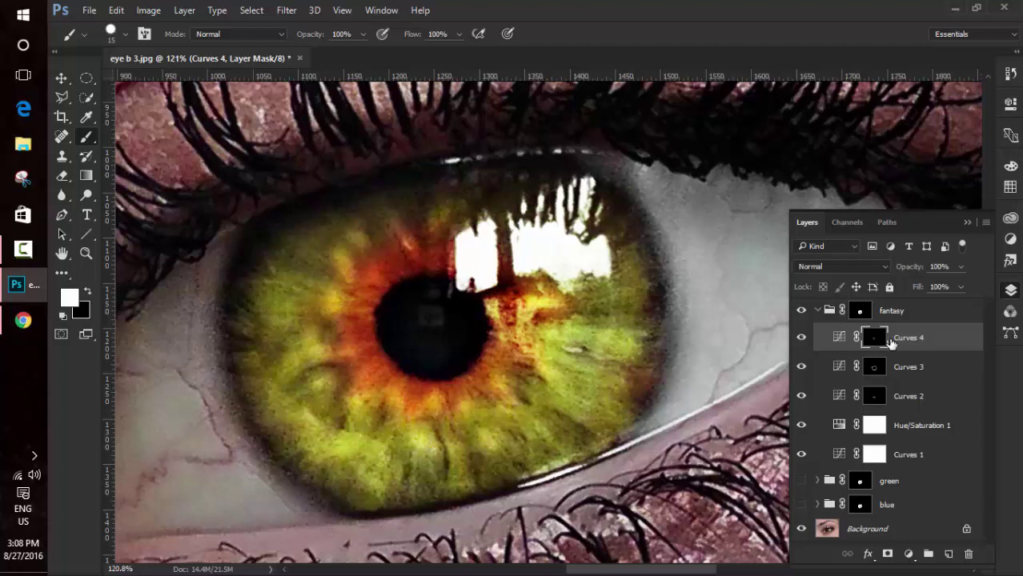
double_click(836, 337)
drag(879, 225, 913, 279)
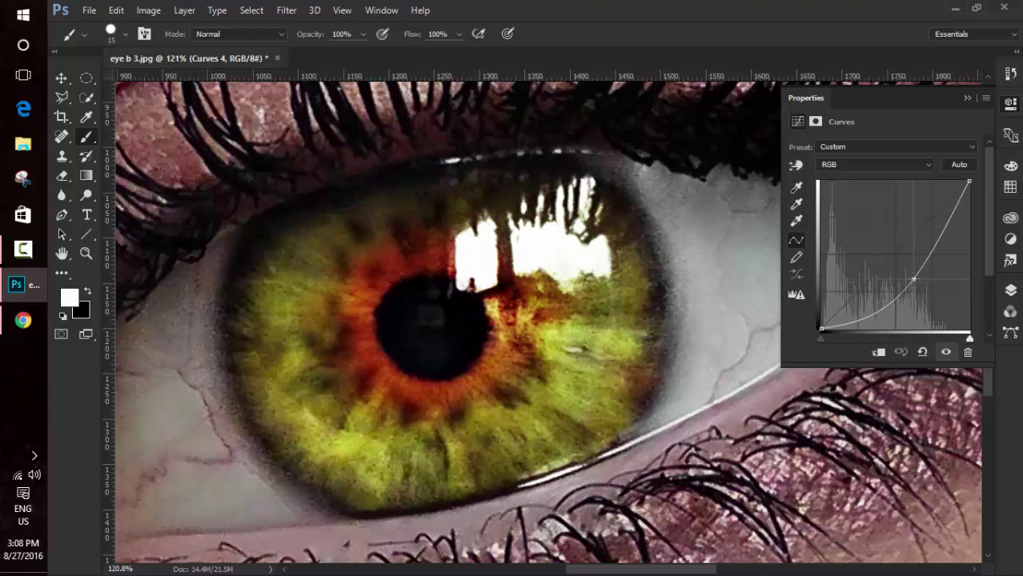
Nudge the Curves 4 curve point slightly lower and target its mask for painting
drag(913, 279, 917, 283)
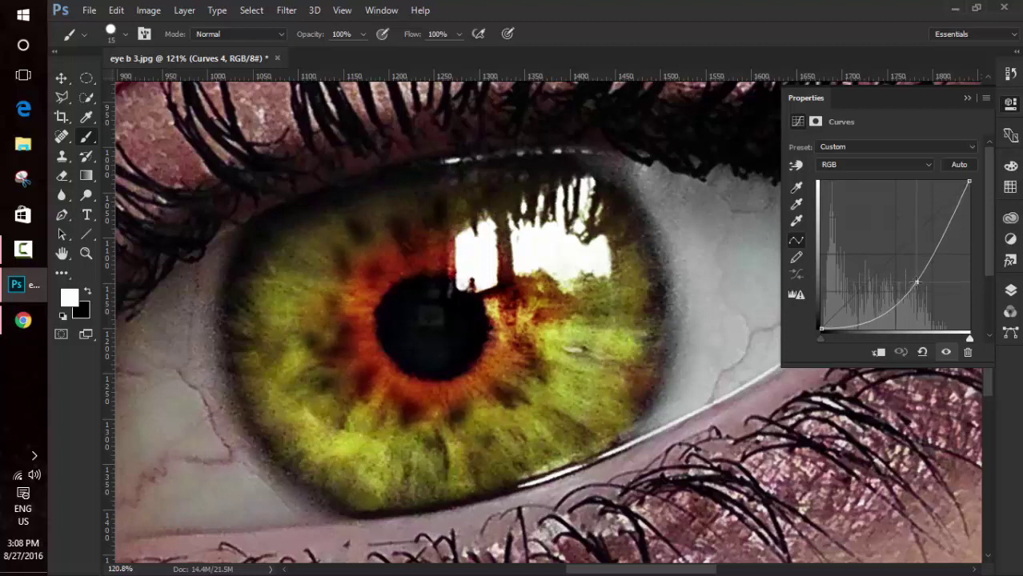
click(967, 99)
click(1010, 290)
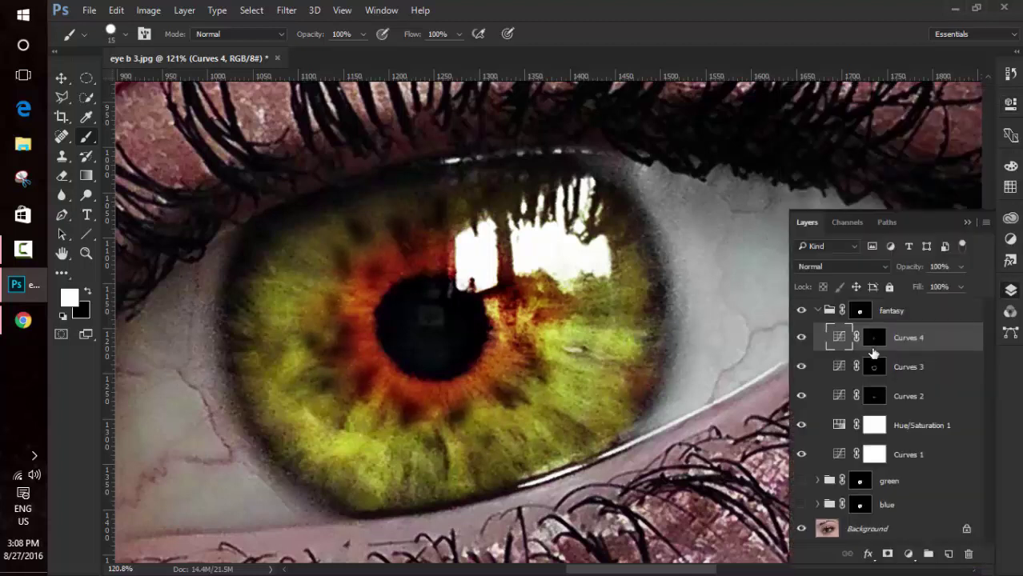
click(880, 342)
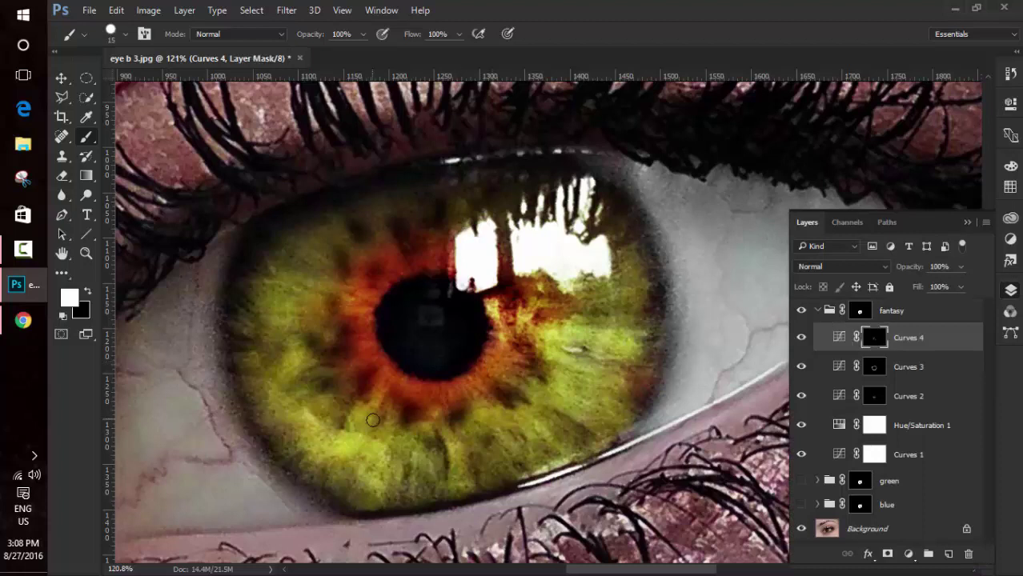
Paint short dark streaks around the lower, right and left edges of the iris
click(385, 417)
click(360, 421)
click(404, 445)
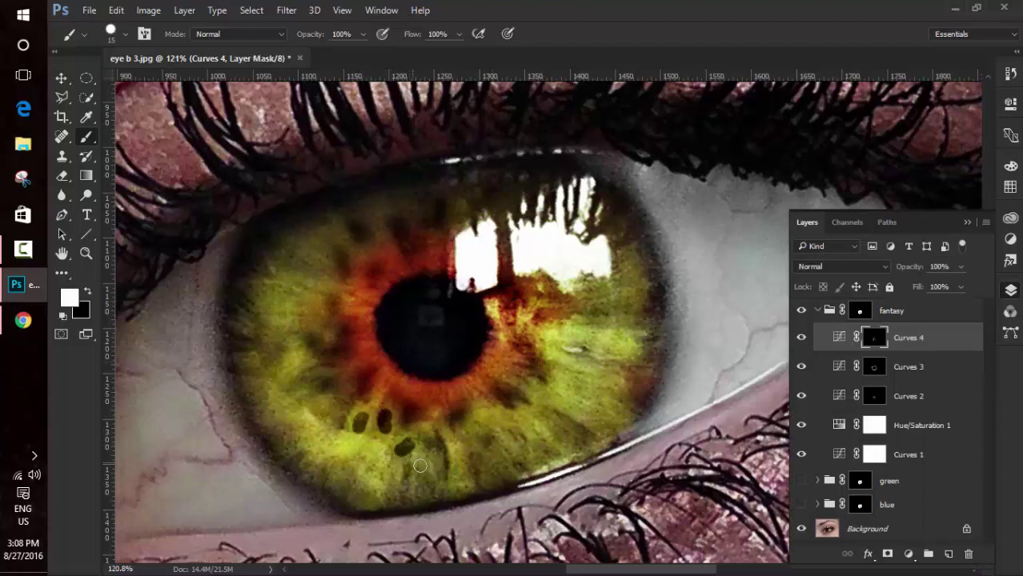
mouse_move(482, 420)
mouse_down()
mouse_move(517, 425)
mouse_move(464, 456)
mouse_up()
click(564, 371)
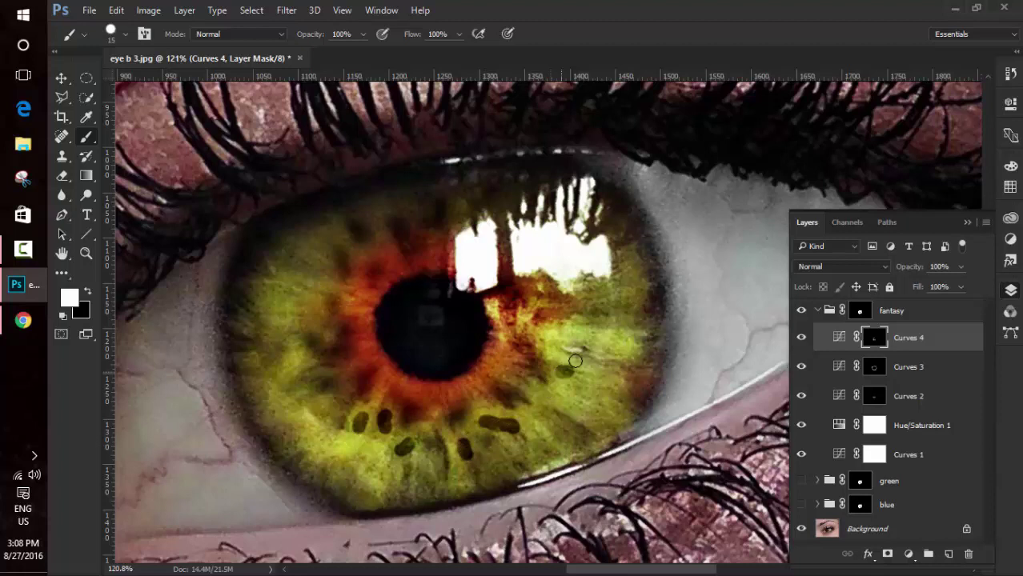
click(570, 369)
drag(560, 340, 589, 333)
click(314, 240)
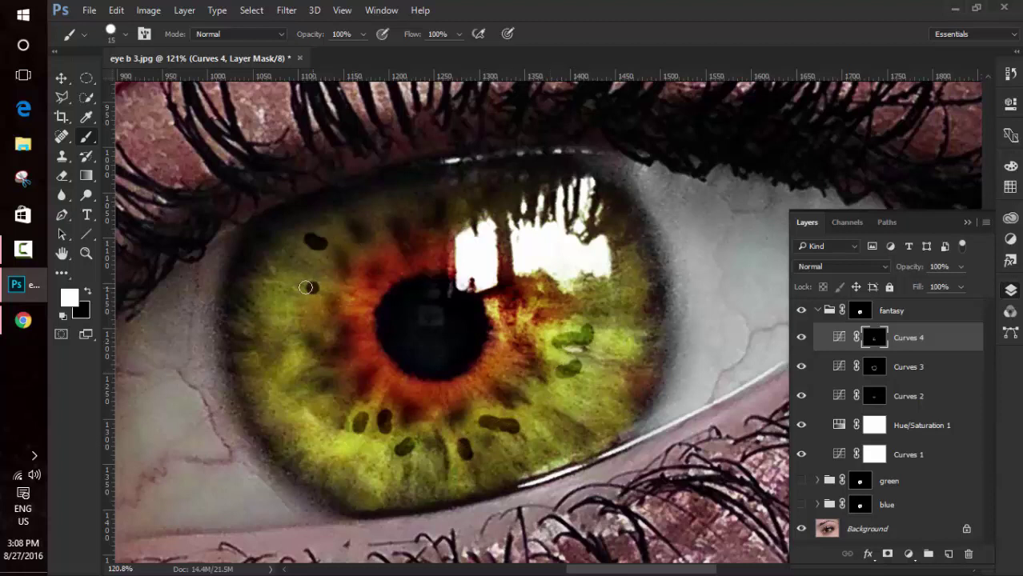
drag(297, 288, 314, 286)
drag(289, 319, 279, 329)
click(338, 451)
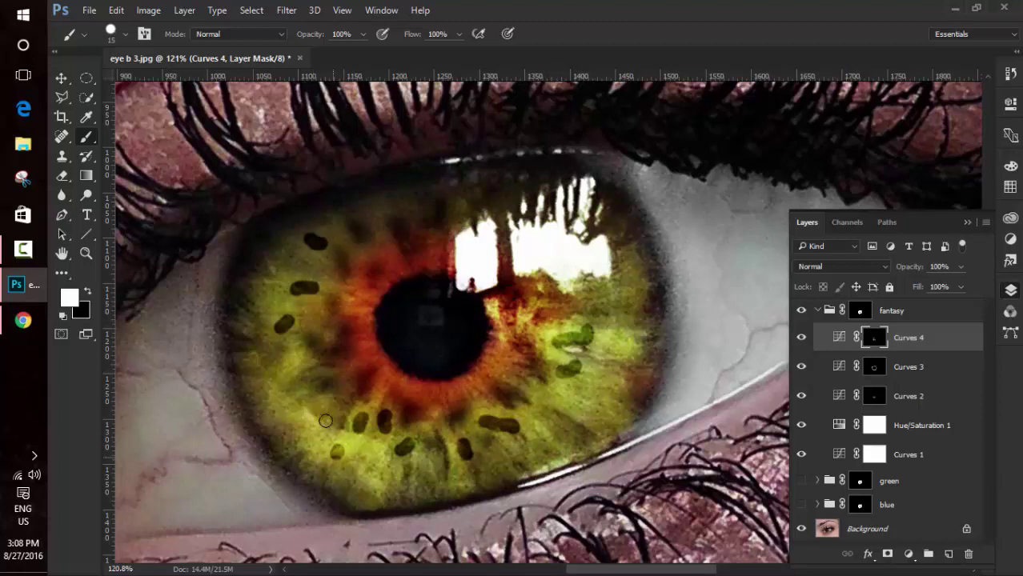
click(288, 10)
mouse_move(294, 175)
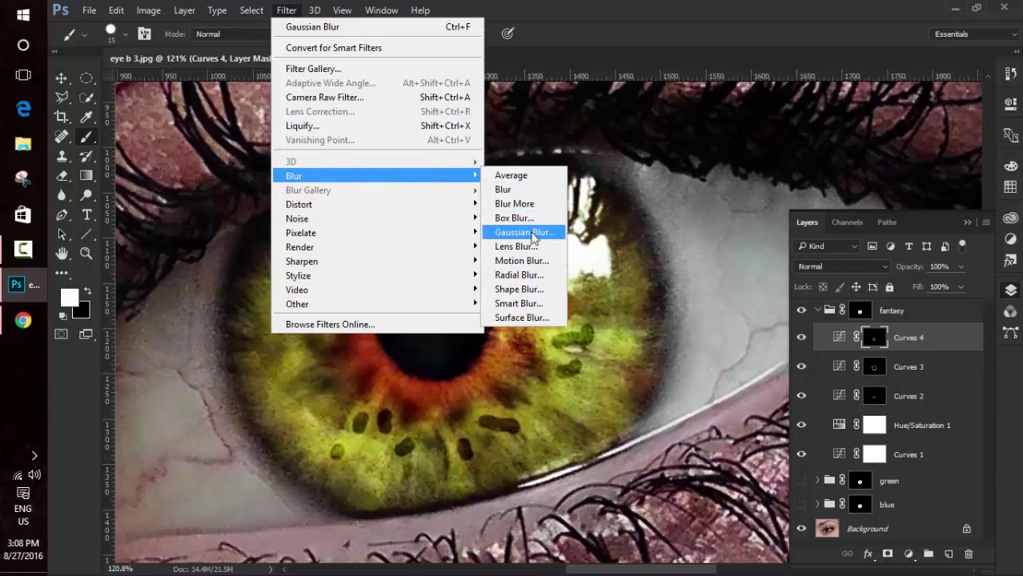
Apply a 6 px Gaussian Blur to the streaks and zoom out to the whole face
click(532, 233)
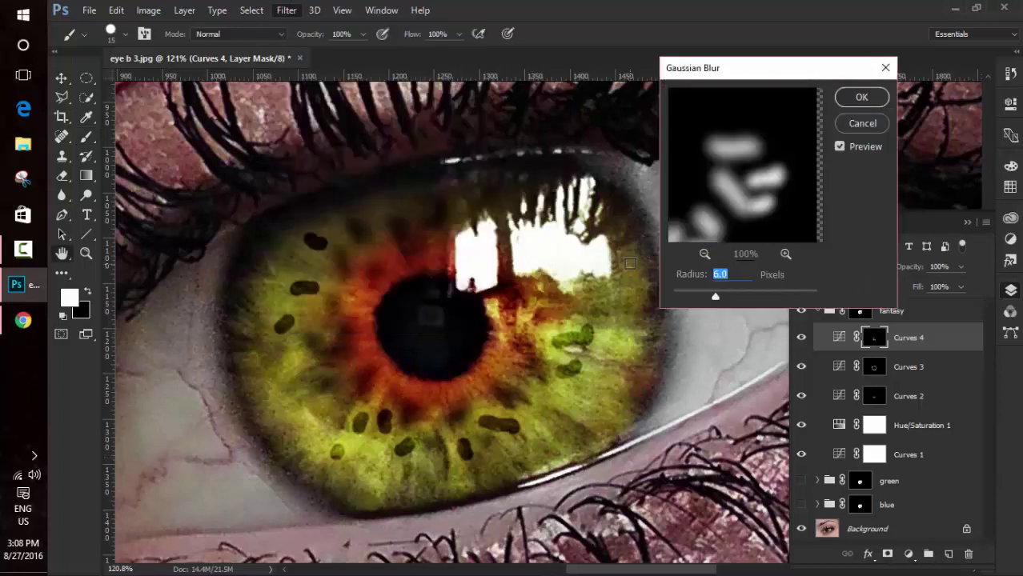
click(860, 97)
key(b)
click(966, 222)
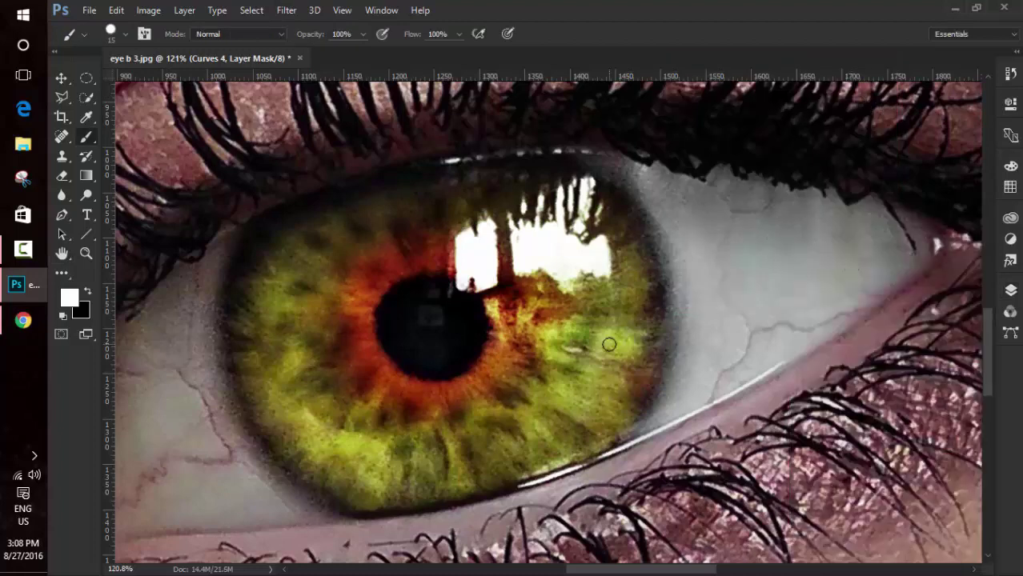
key(ctrl+0)
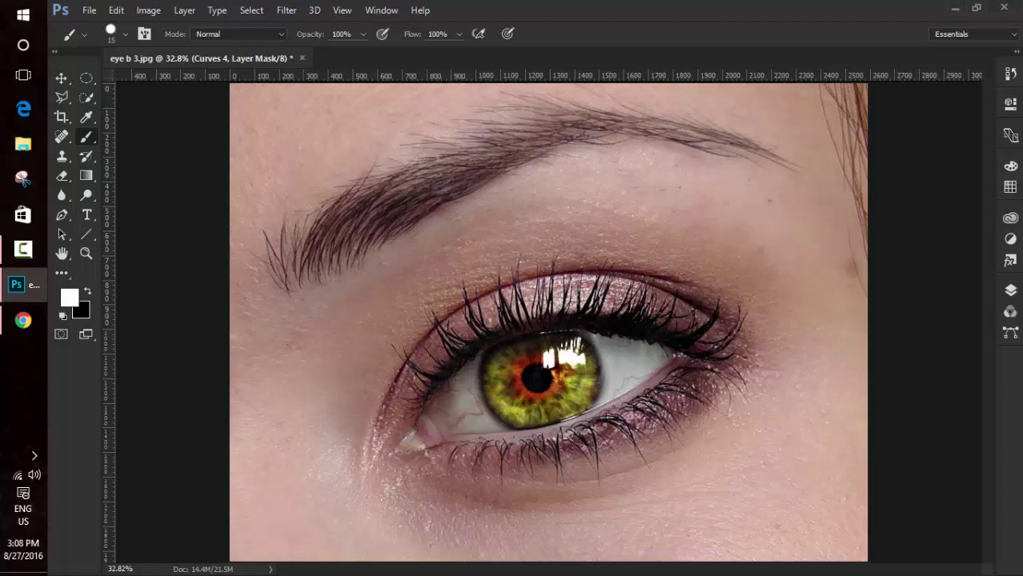
Blur the Curves 4 mask again with a 10 px Gaussian Blur
click(287, 10)
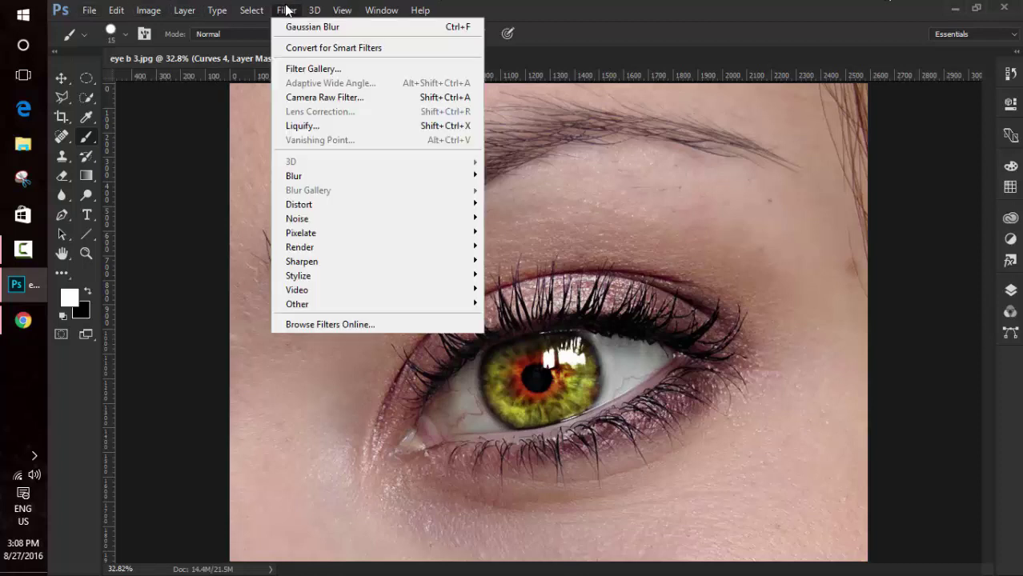
mouse_move(376, 175)
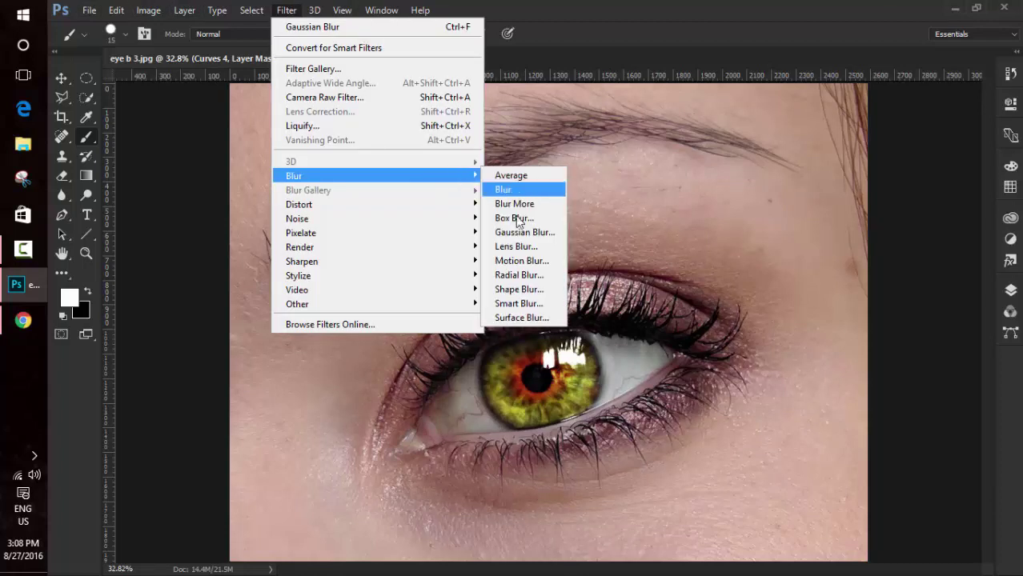
click(514, 233)
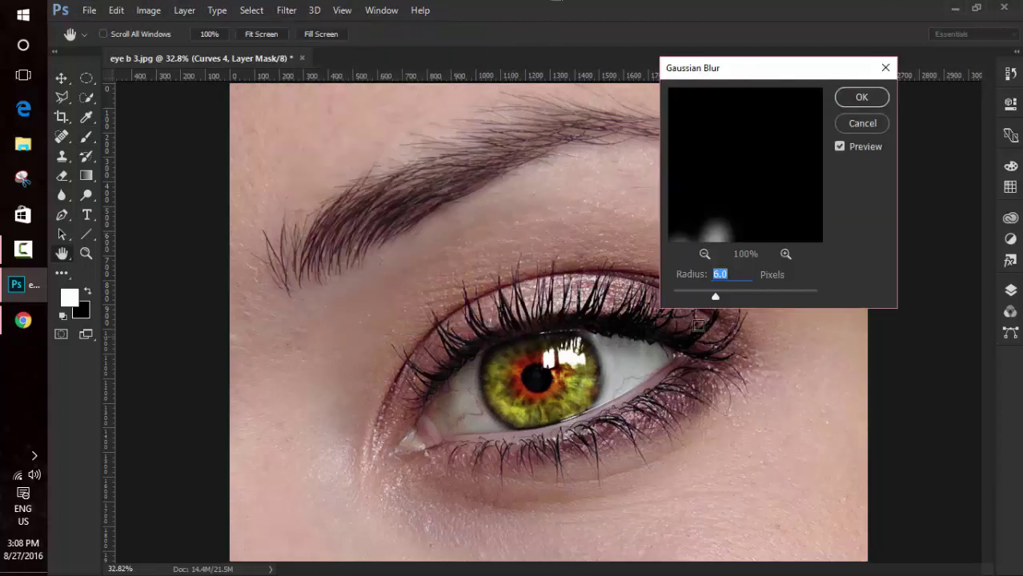
text(10)
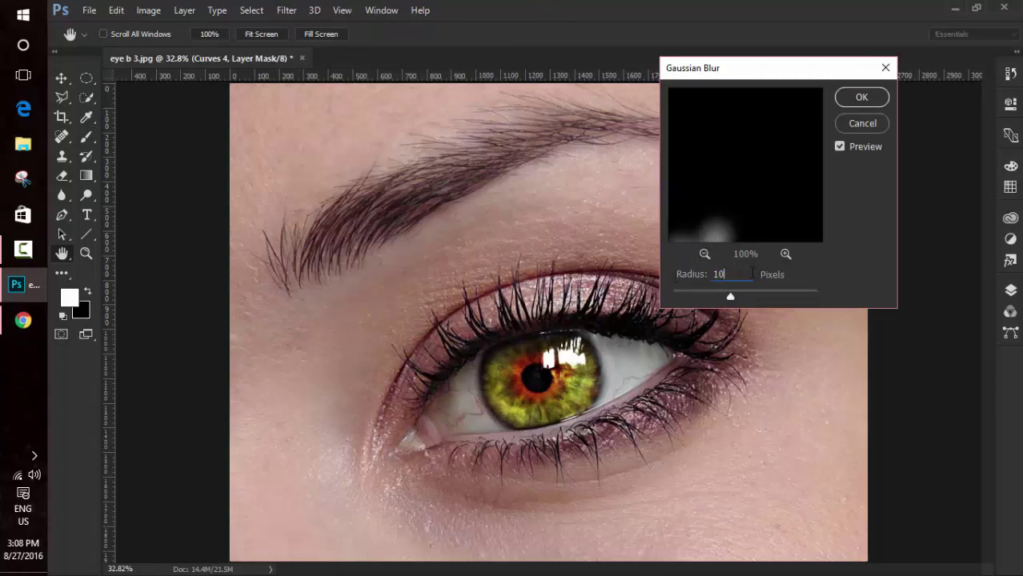
text(8)
click(859, 102)
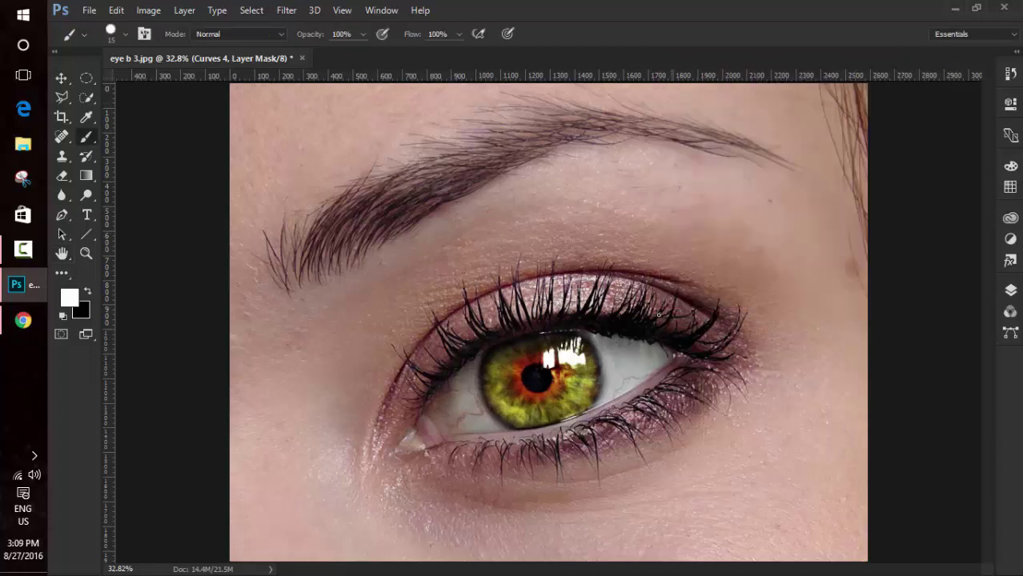
click(1005, 290)
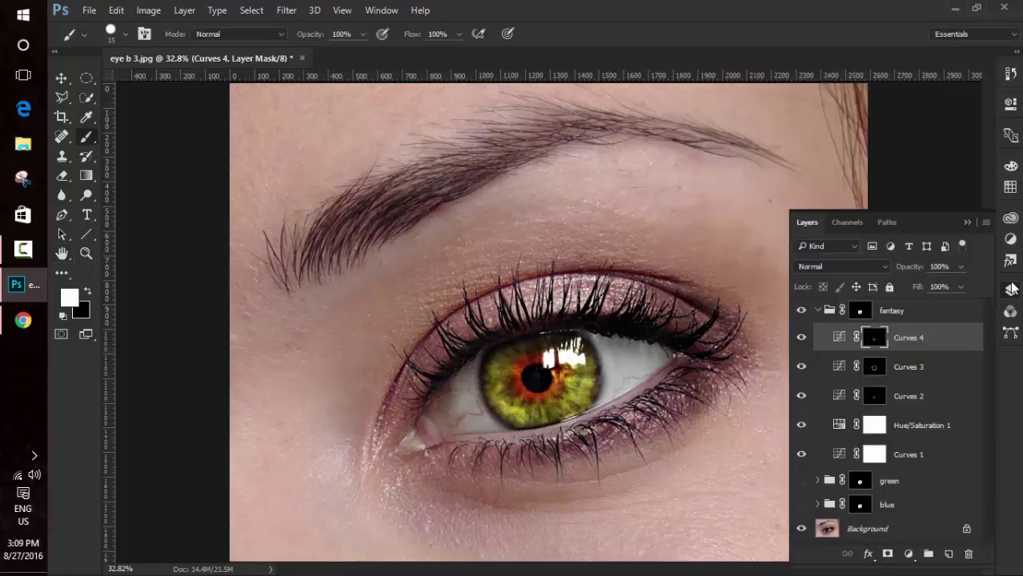
Collapse the fantasy group and toggle its visibility off and on to compare
click(813, 312)
click(813, 312)
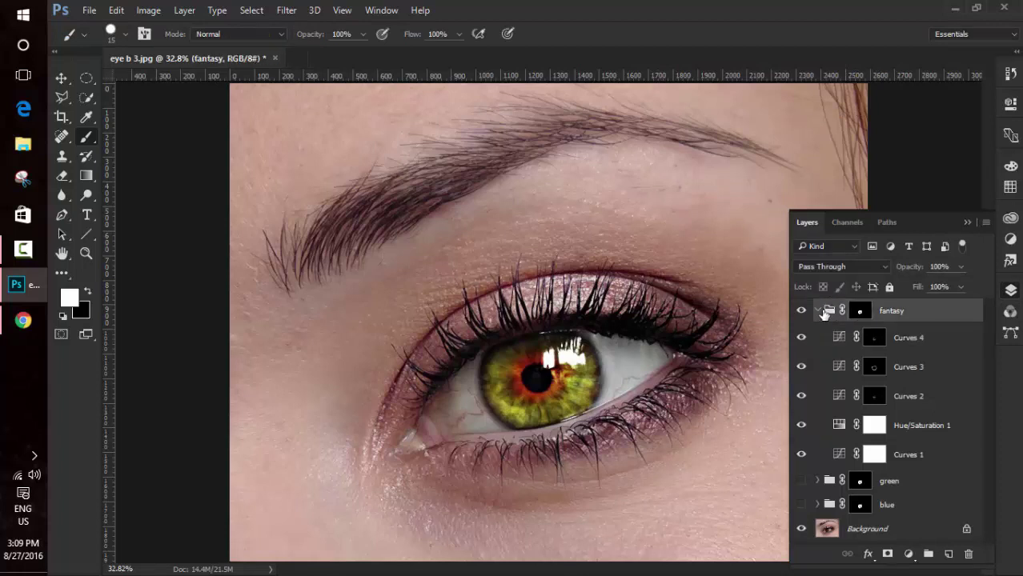
click(817, 311)
click(801, 311)
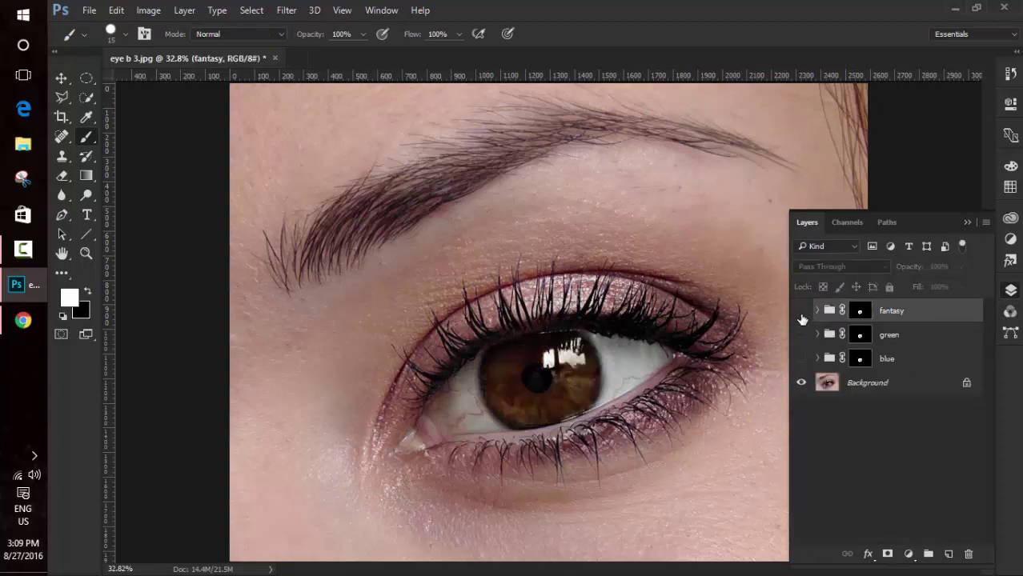
click(801, 310)
click(801, 310)
click(801, 311)
Toggle the green and blue variants, ending with all three groups hidden
click(800, 334)
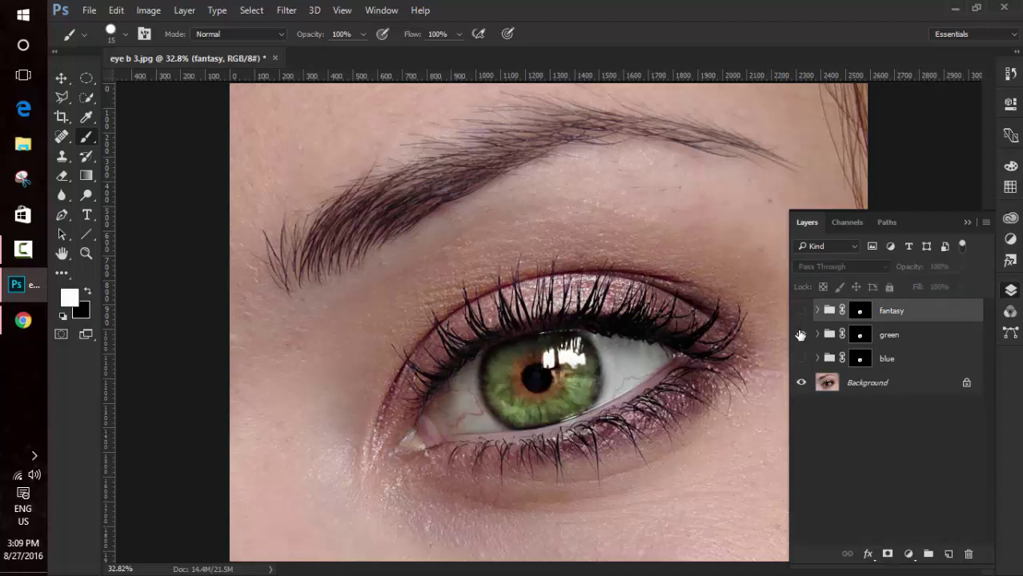
click(801, 335)
click(800, 334)
click(800, 334)
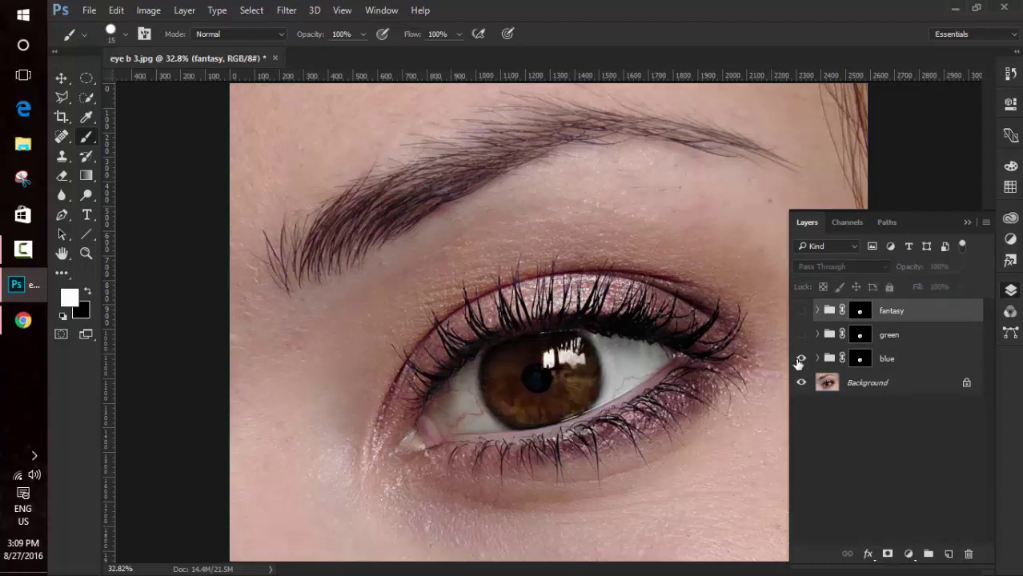
click(798, 359)
click(798, 360)
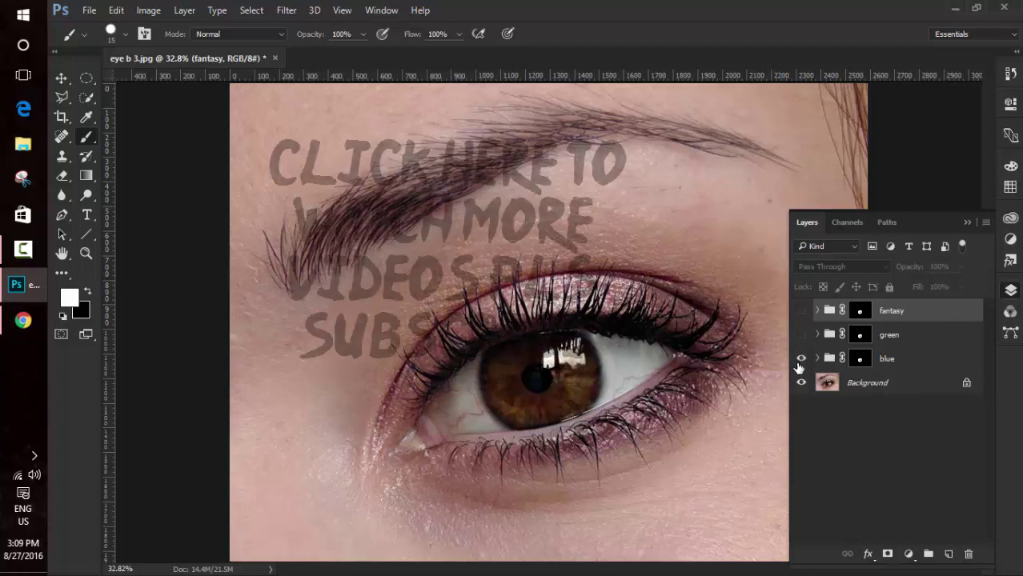
click(799, 359)
click(800, 358)
click(801, 335)
click(801, 335)
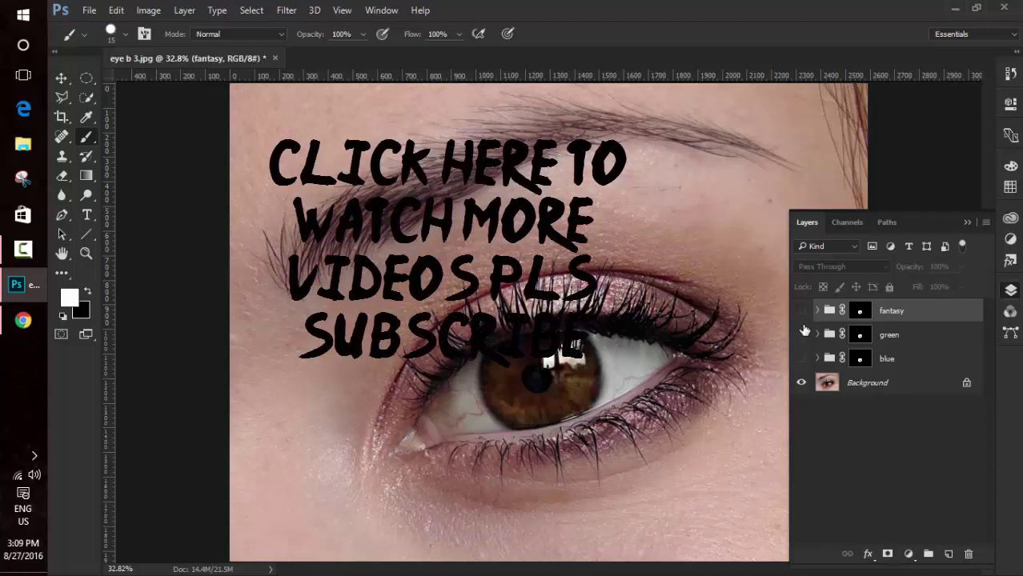
click(800, 311)
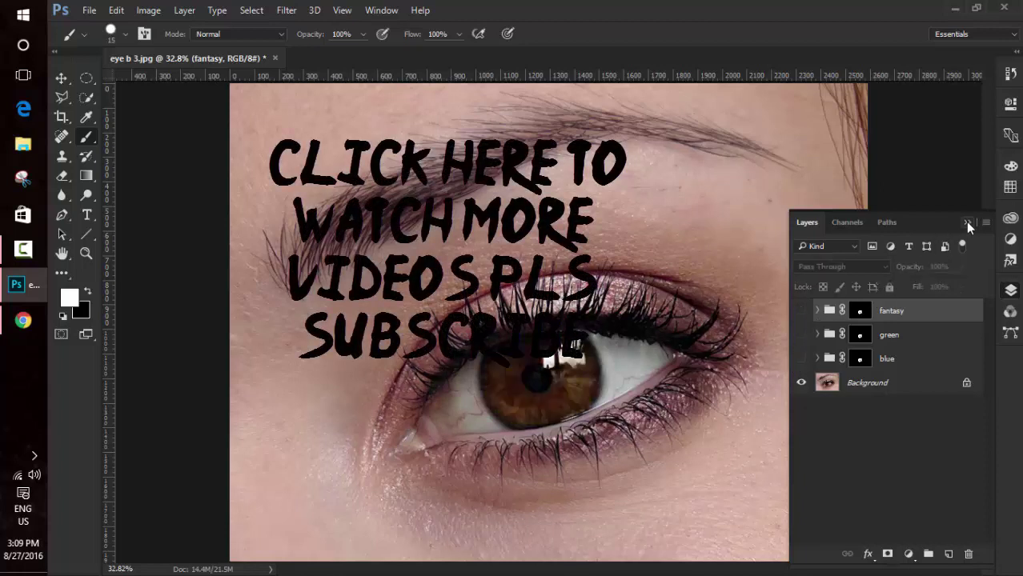